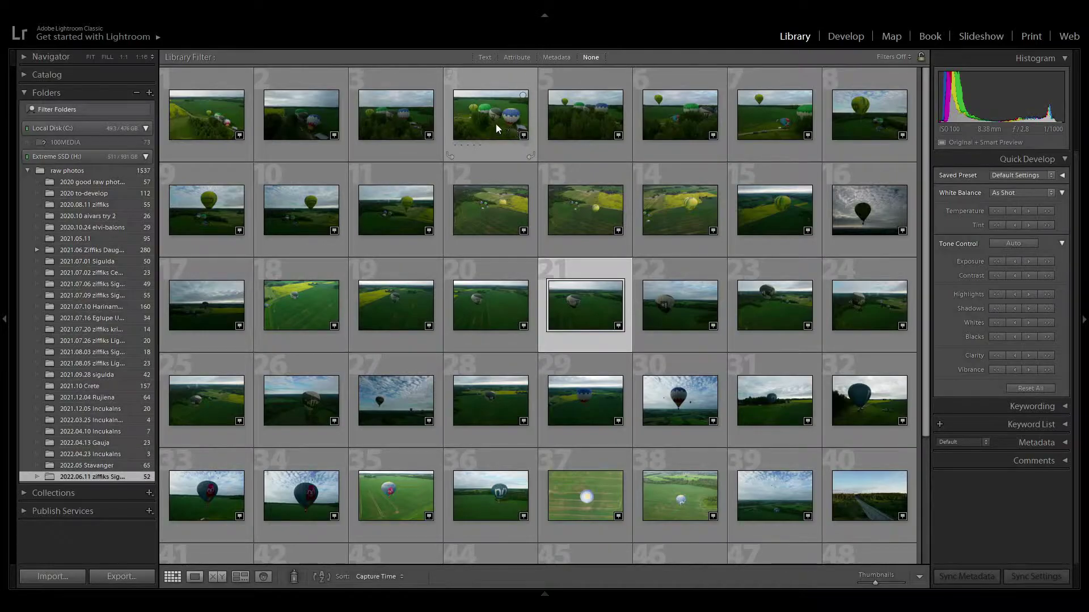
# - Open the fourth photo of the 2022.06.11 folder enlarged and examine the following shots of the yellow-green elvi balloon one by one
pyautogui.doubleClick(479, 123)
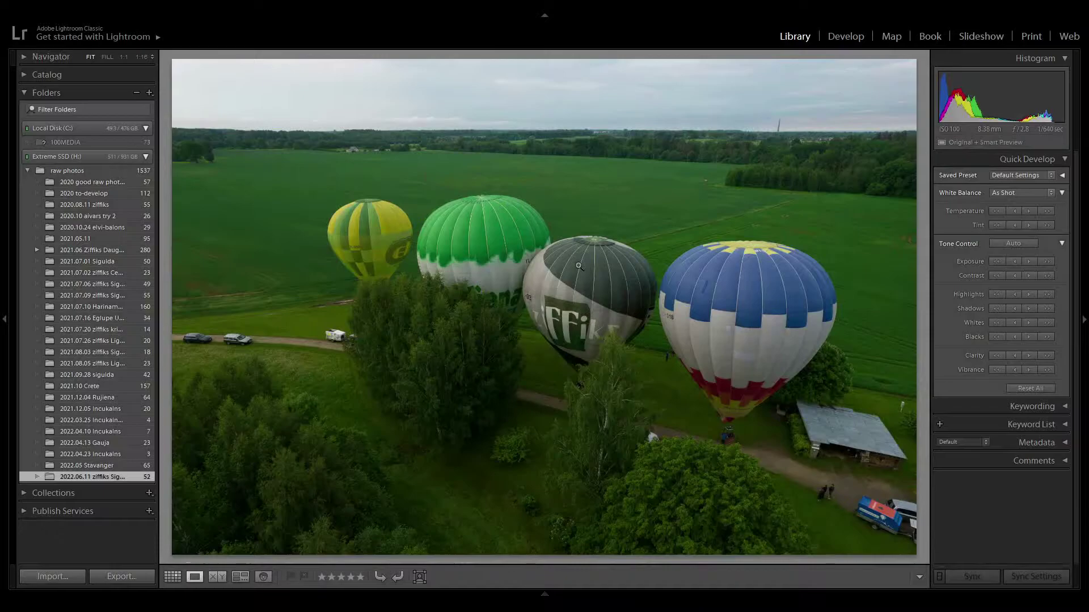
pyautogui.press('Right')
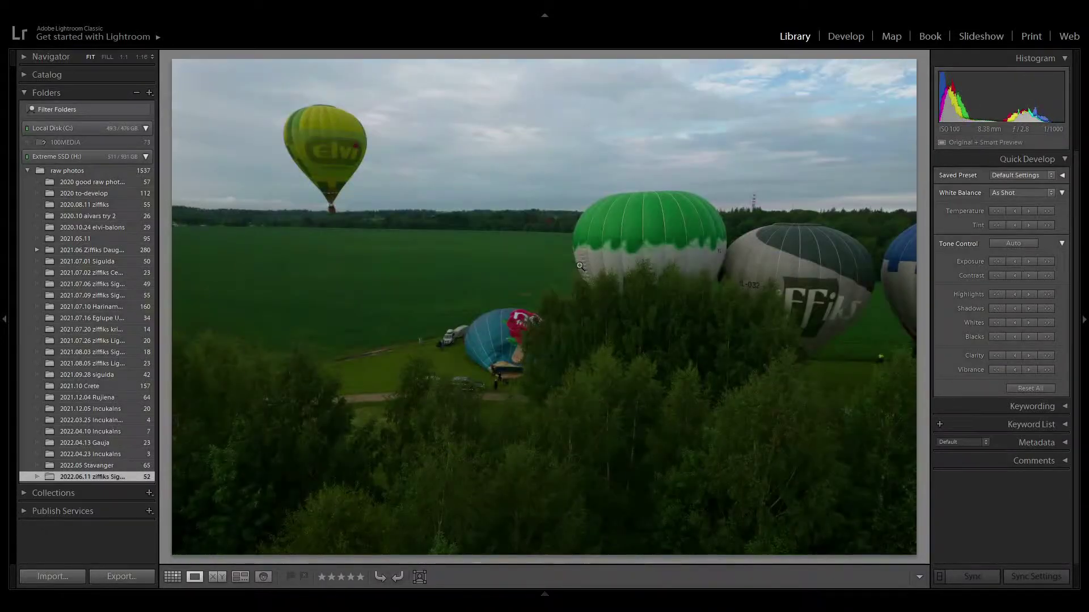
pyautogui.press('Right')
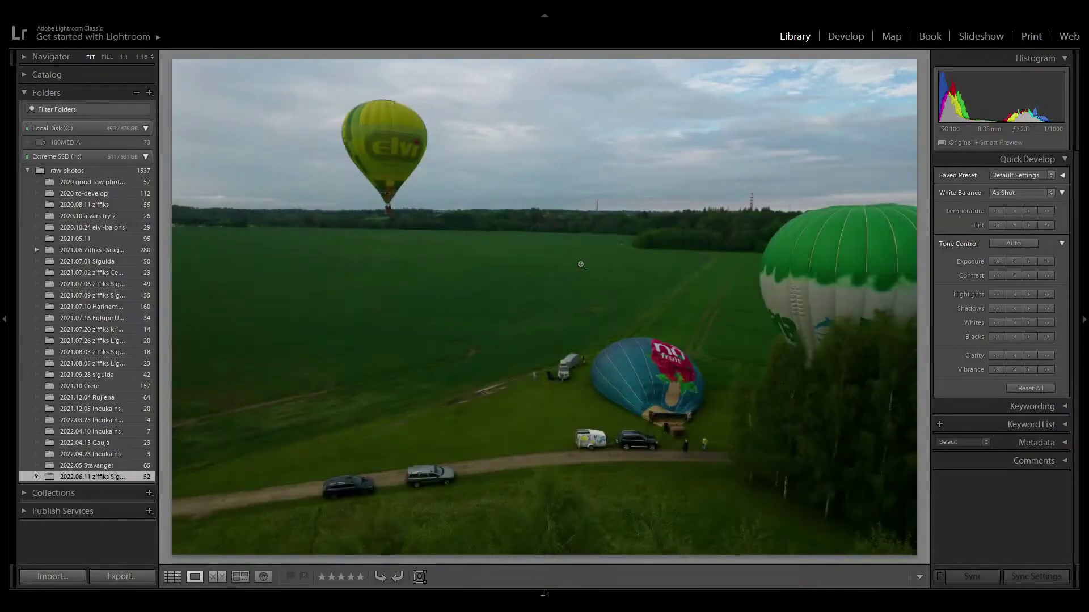
pyautogui.press('Right')
pyautogui.press('Right')
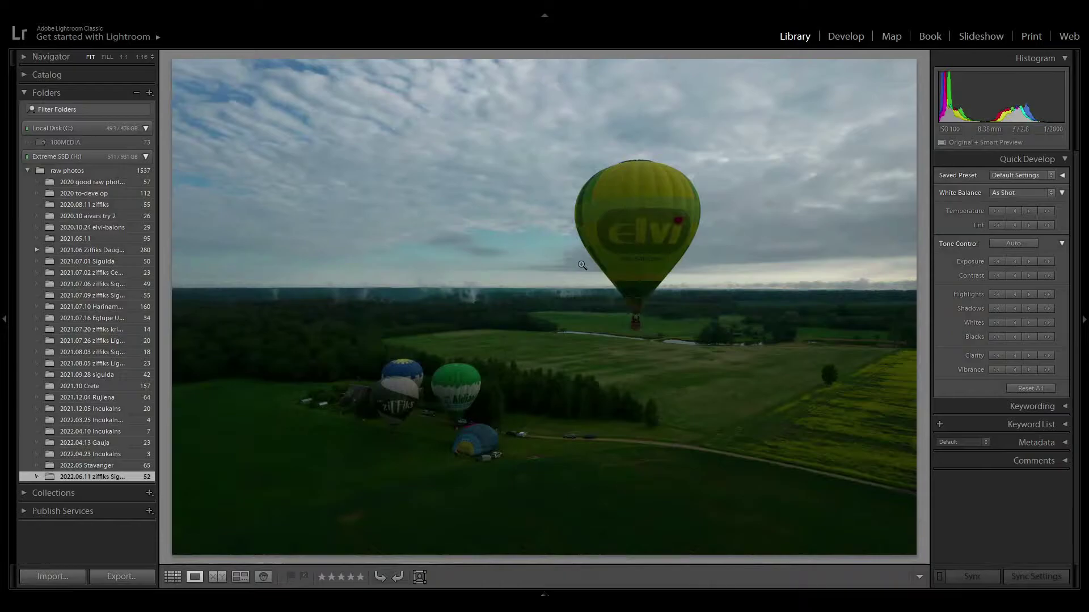
pyautogui.press('Right')
pyautogui.press('Right')
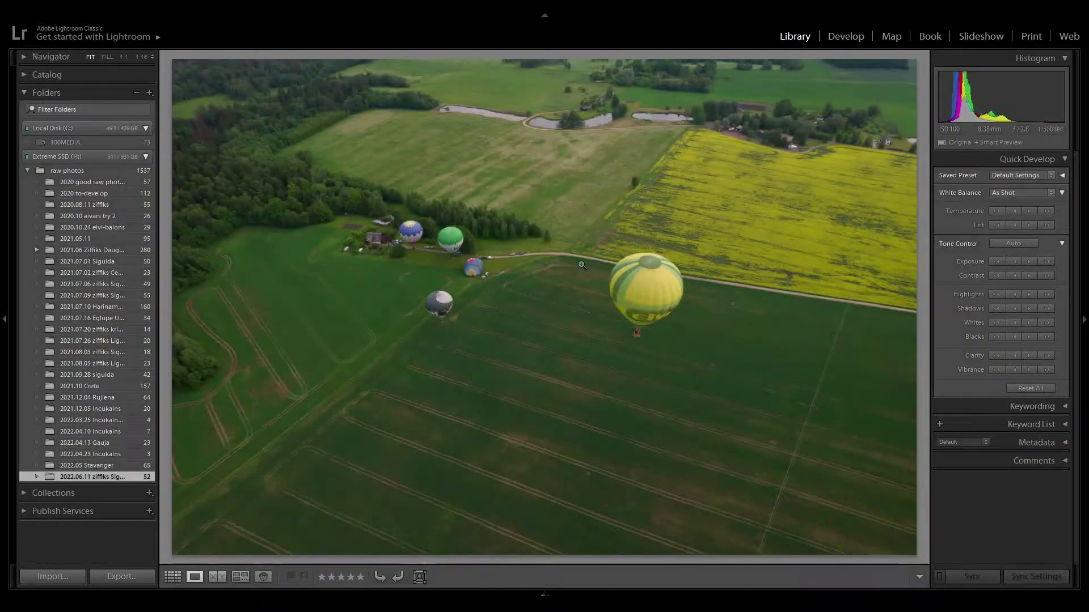
pyautogui.press('Right')
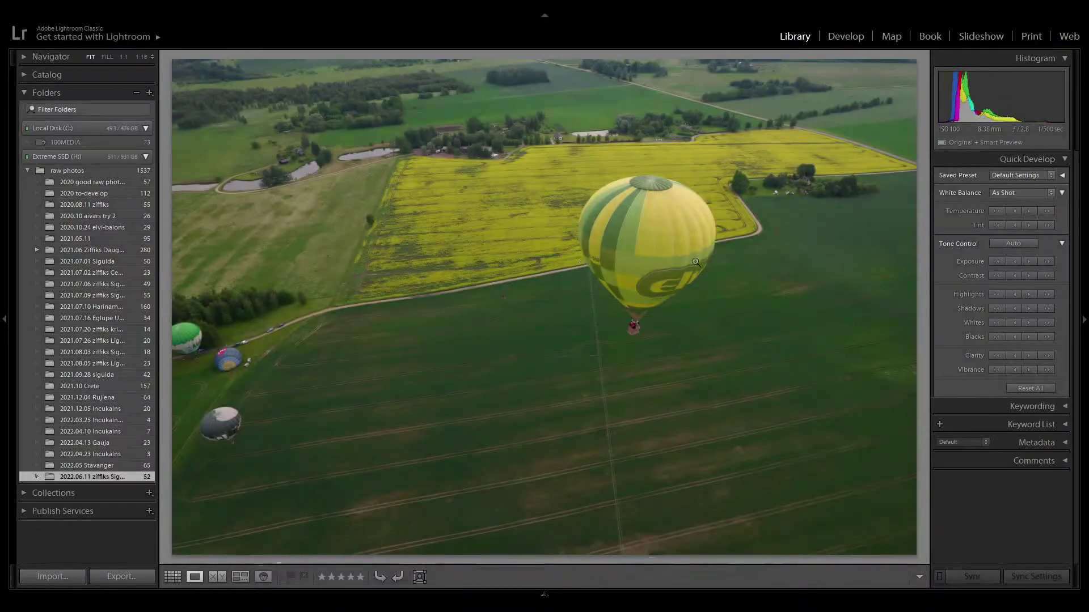
pyautogui.press('Right')
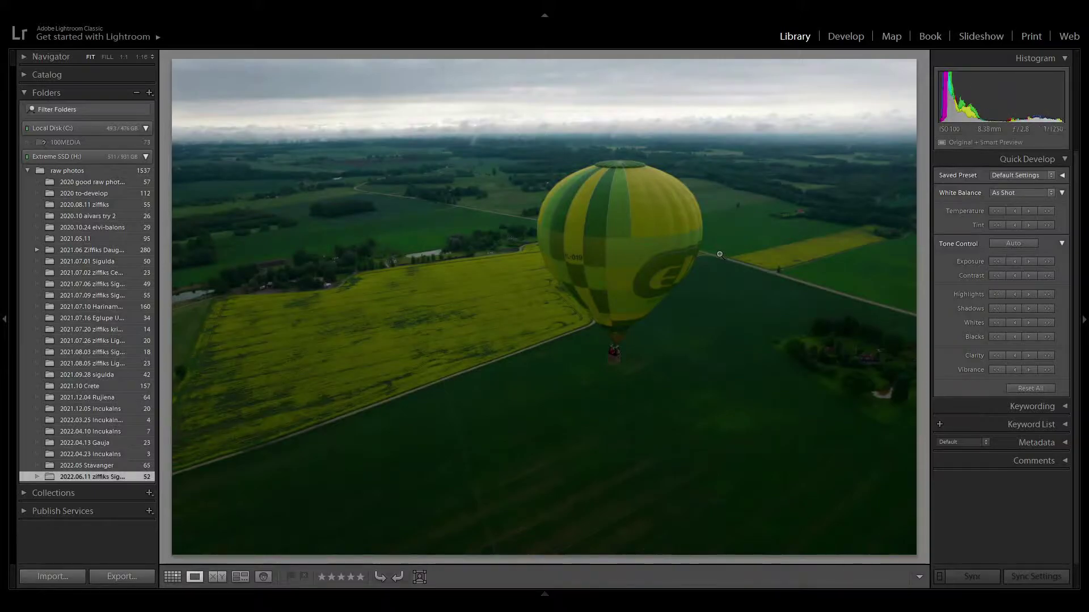
pyautogui.press('Right')
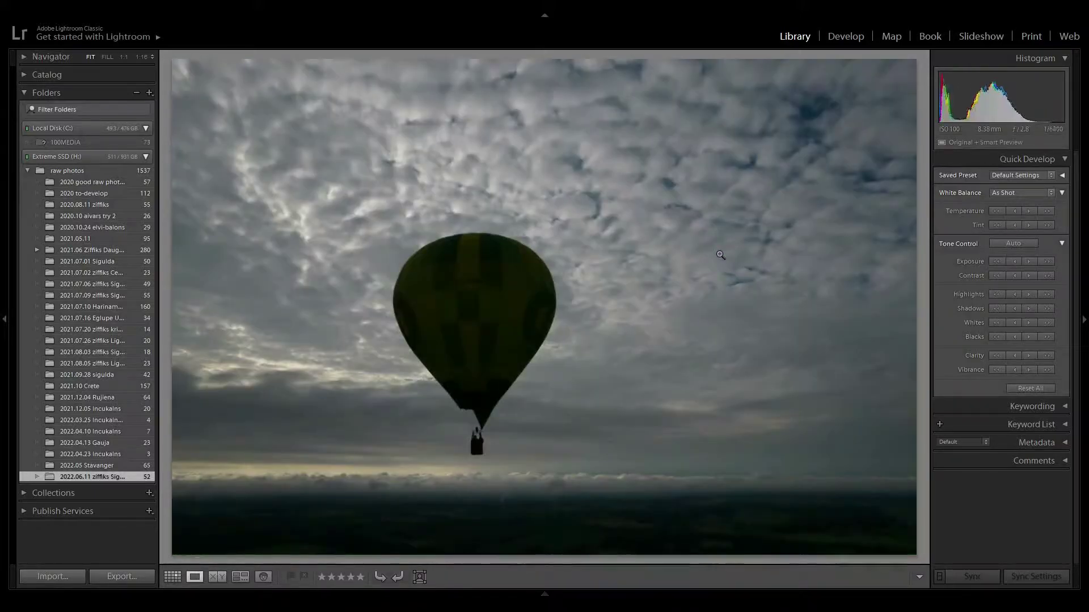
pyautogui.press('Right')
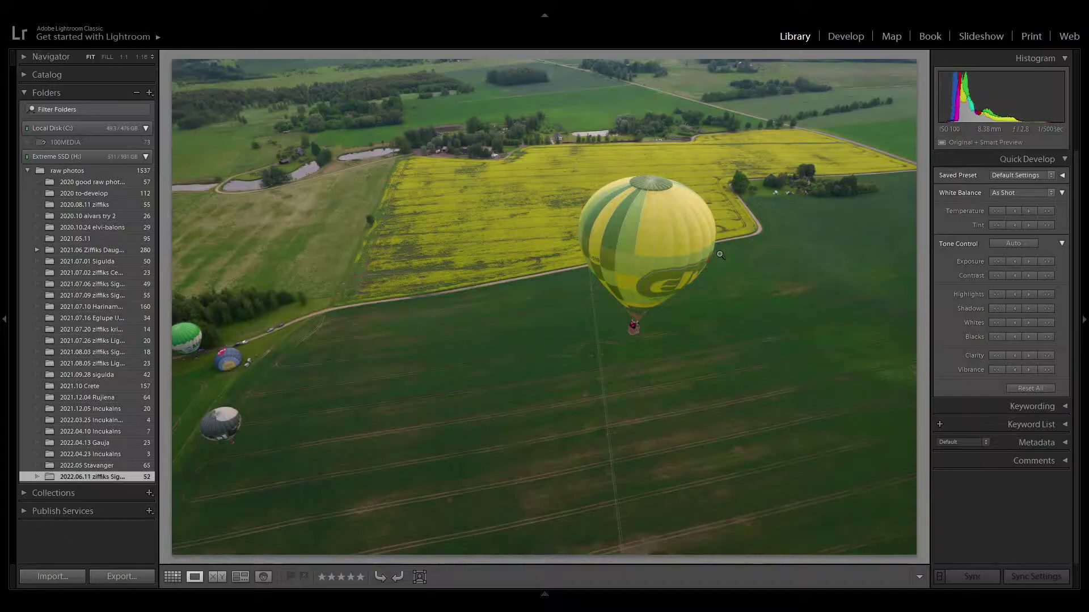
pyautogui.press('Right')
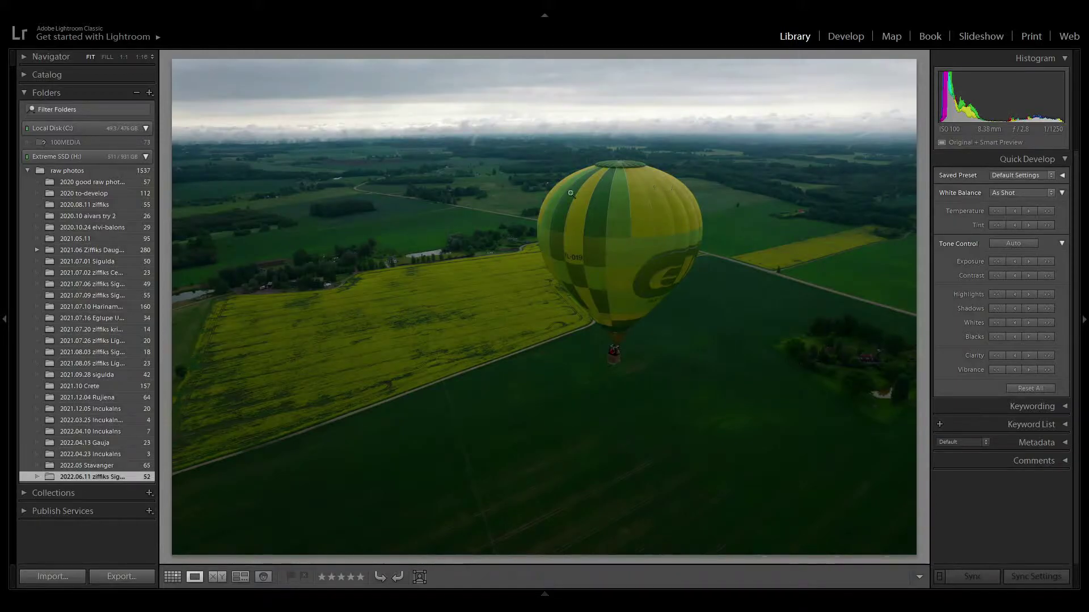
# - Examine the following enlarged shots of the grey Ziffiks balloon over the fields, one by one
pyautogui.press('Right')
pyautogui.press('Right')
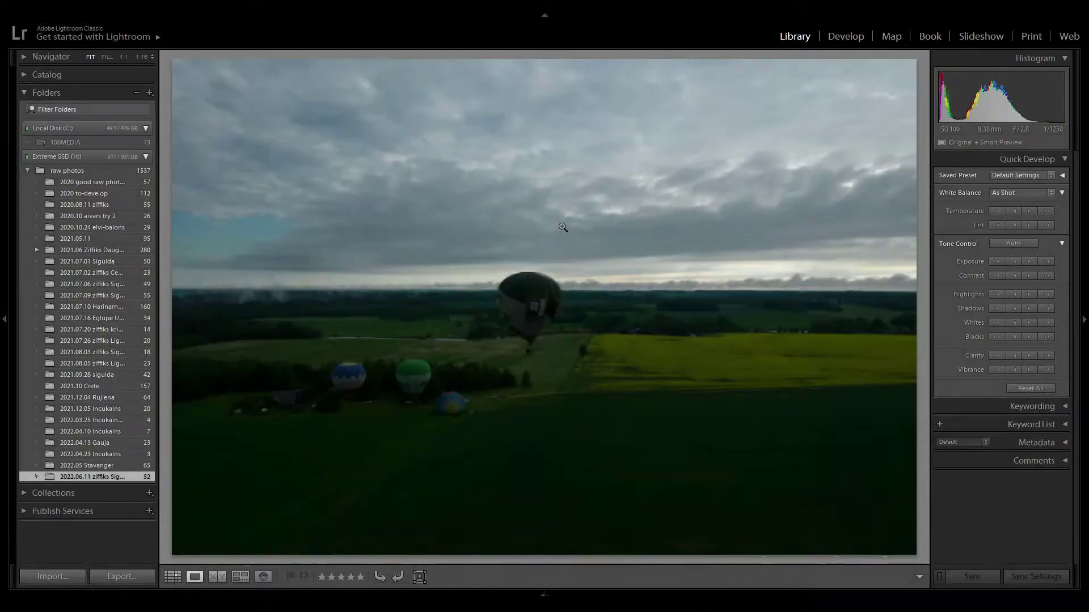
pyautogui.press('Right')
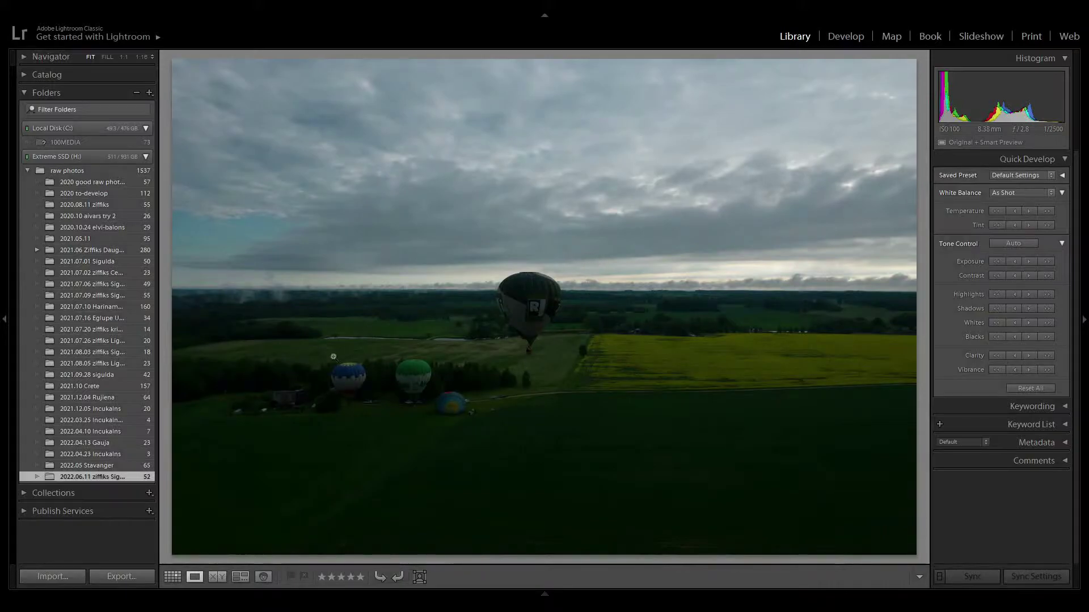
pyautogui.press('Right')
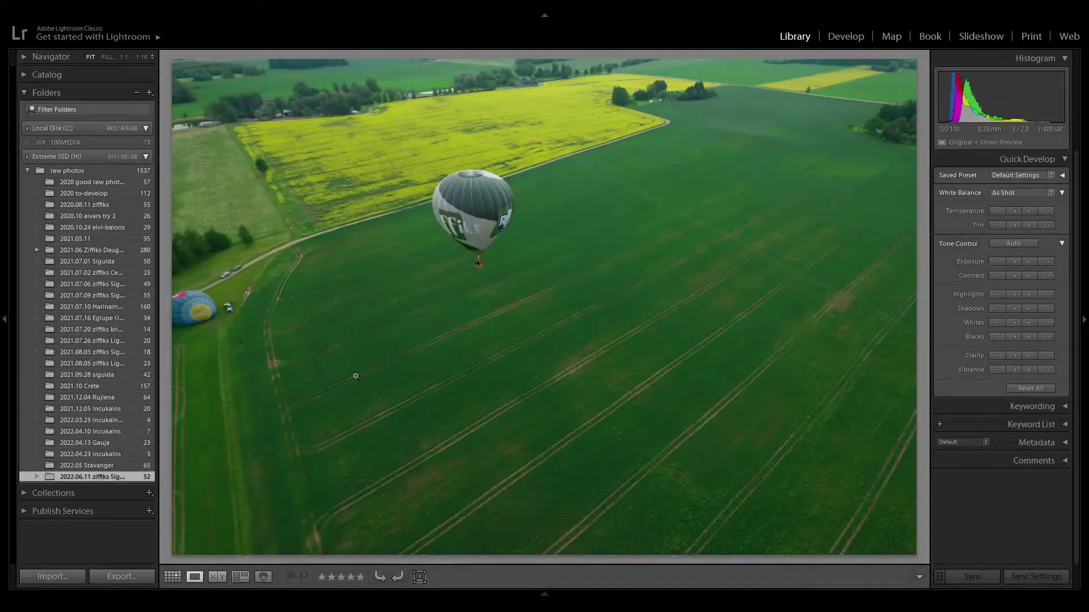
pyautogui.press('Right')
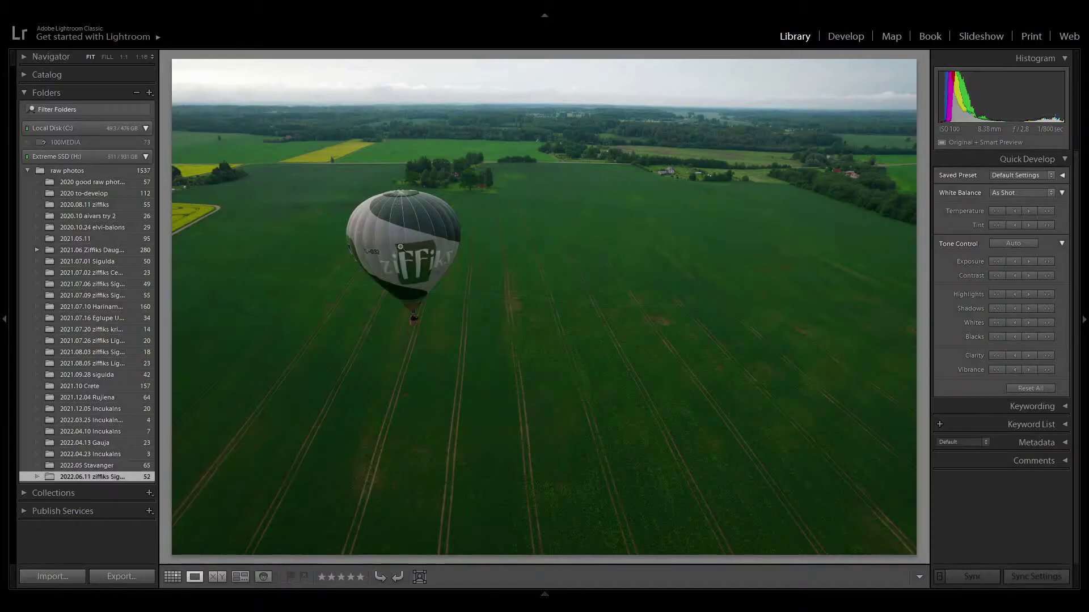
pyautogui.press('Right')
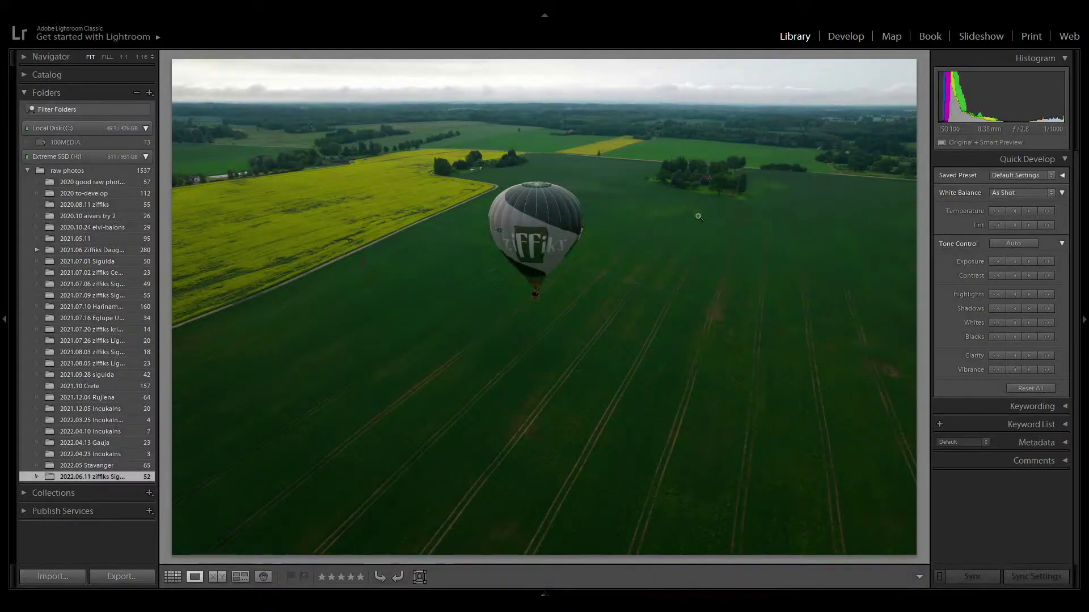
pyautogui.press('Right')
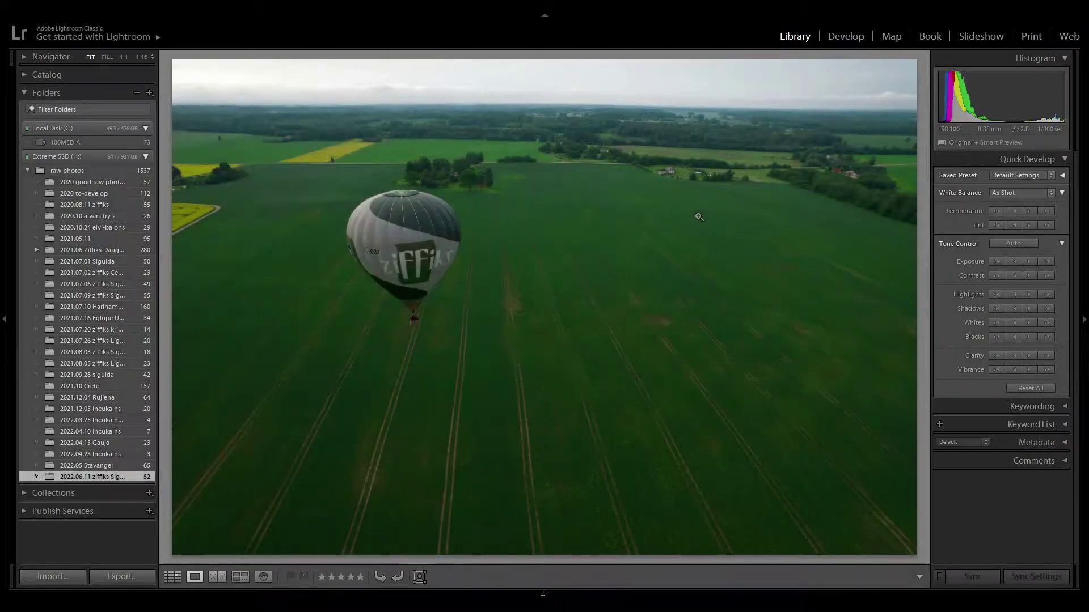
pyautogui.press('Right')
pyautogui.press('Right')
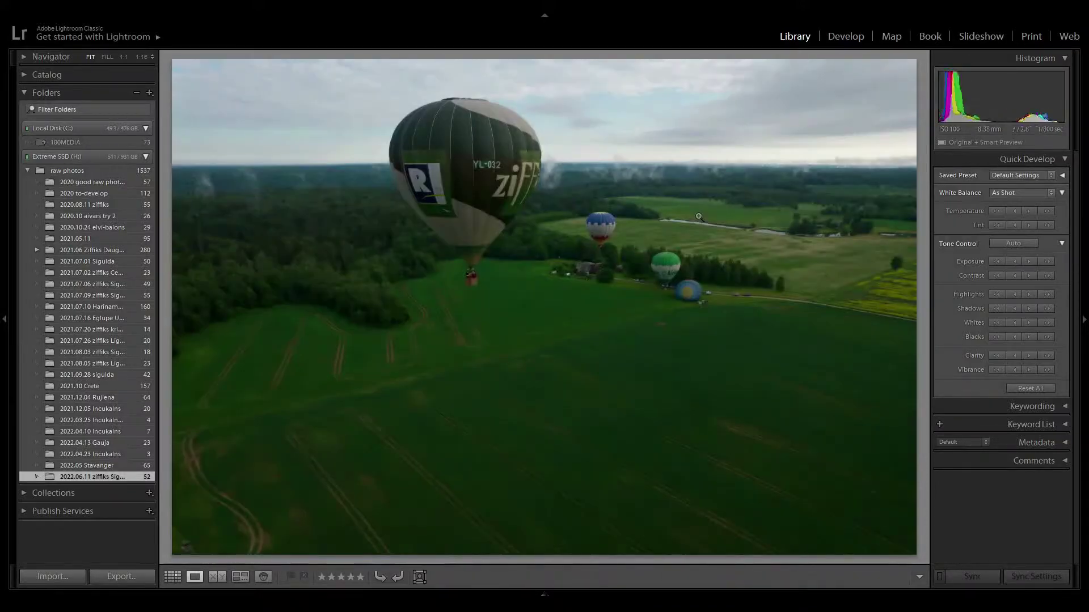
pyautogui.press('Right')
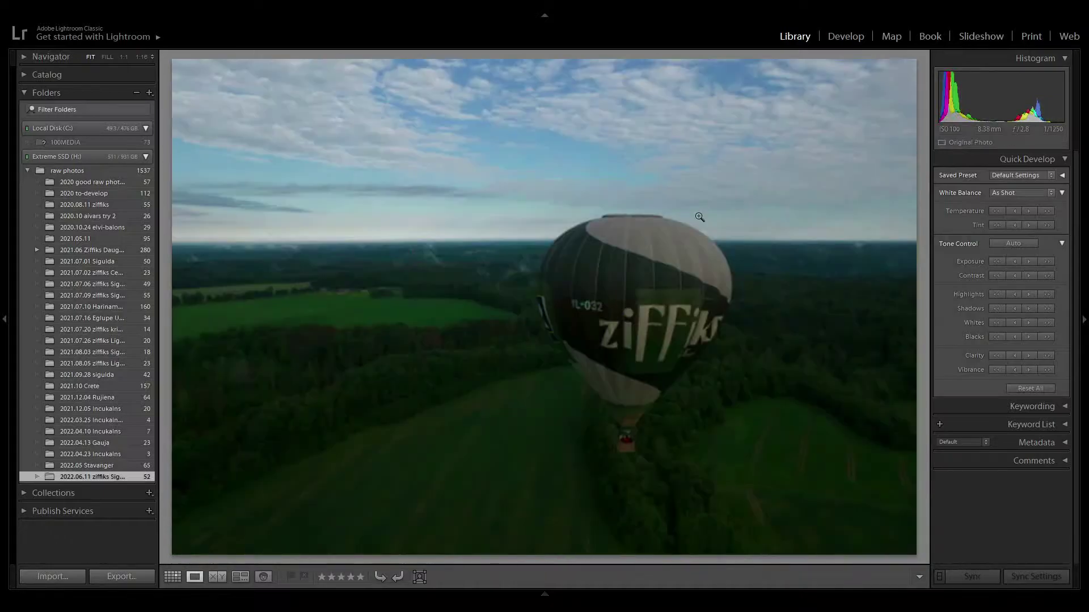
# - Compare the close Ziffiks balloon shots and open the one with three smaller balloons behind it in the Develop module
pyautogui.press('Right')
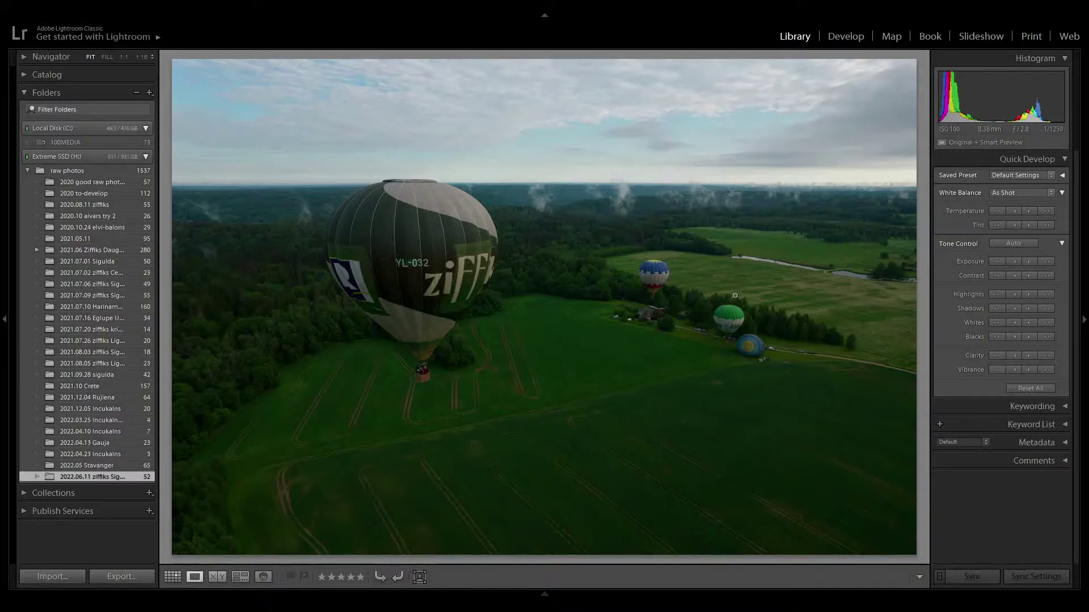
pyautogui.press('Right')
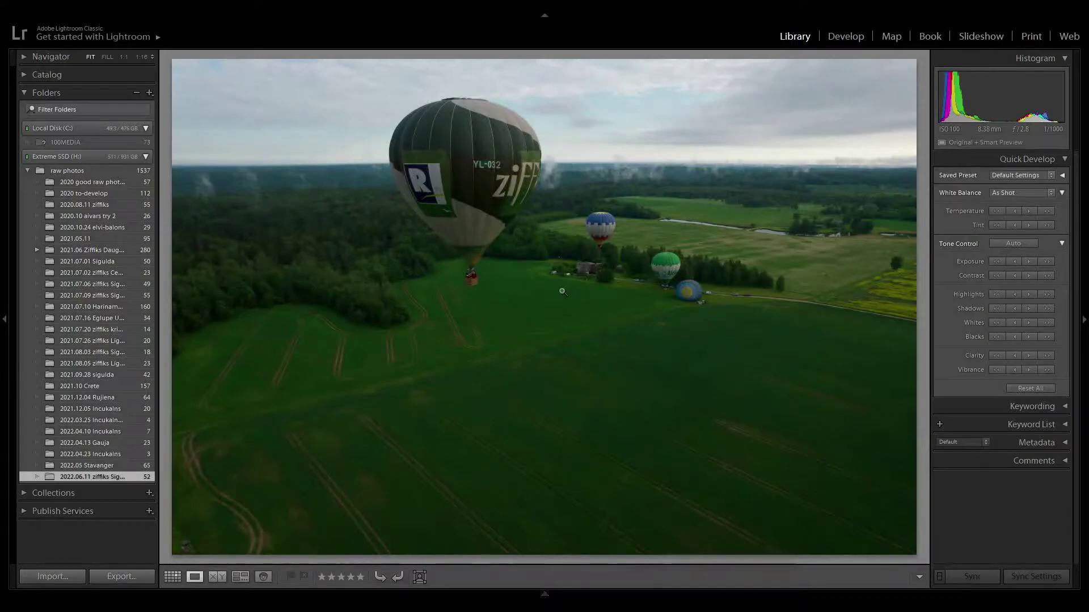
pyautogui.press('Right')
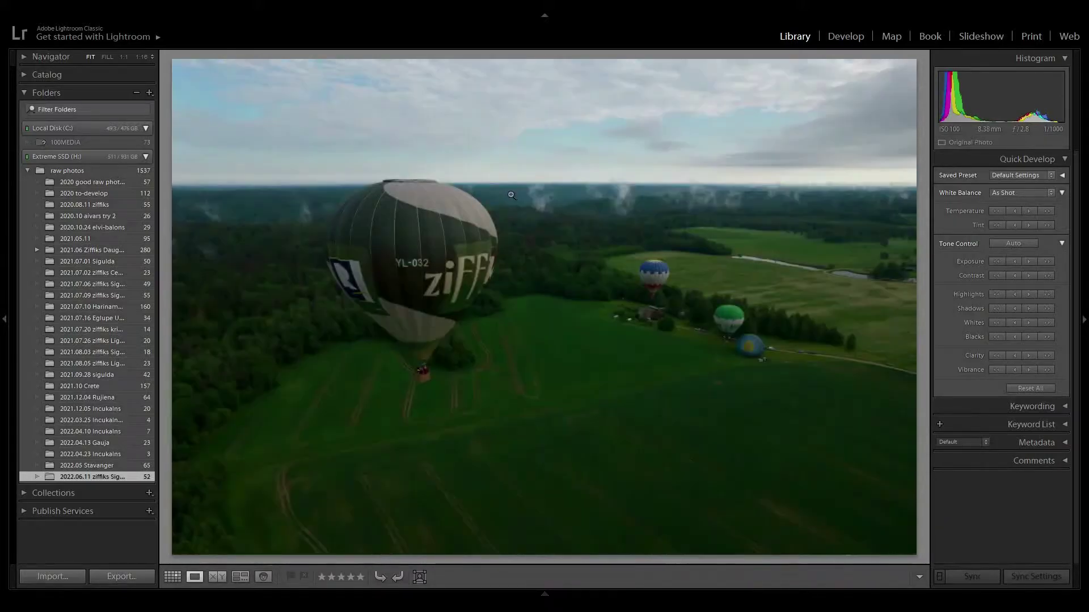
pyautogui.press('Left')
pyautogui.press('Left')
pyautogui.press('Left')
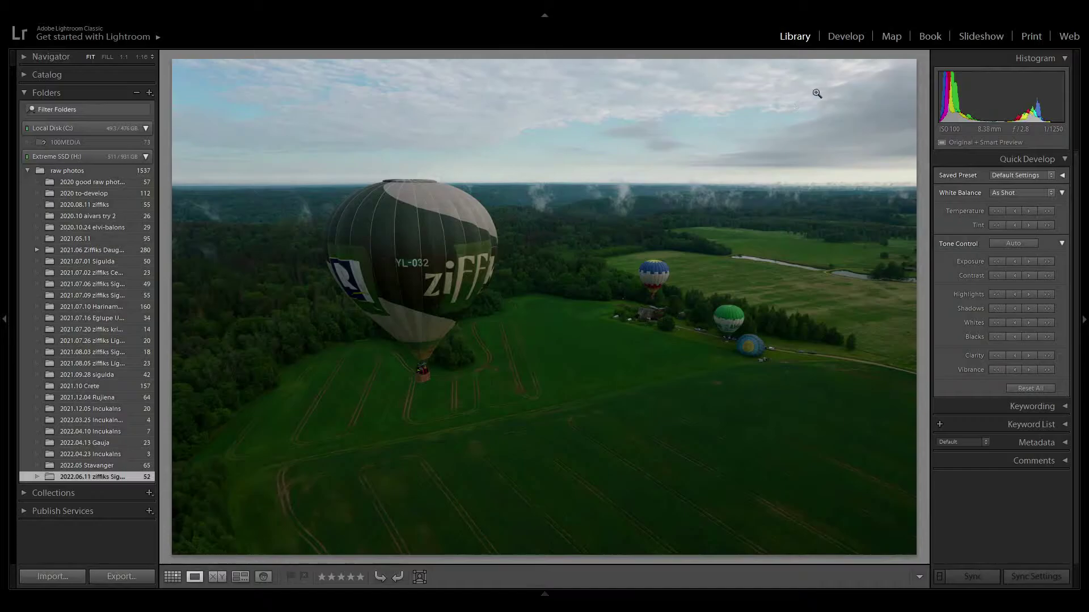
pyautogui.click(845, 36)
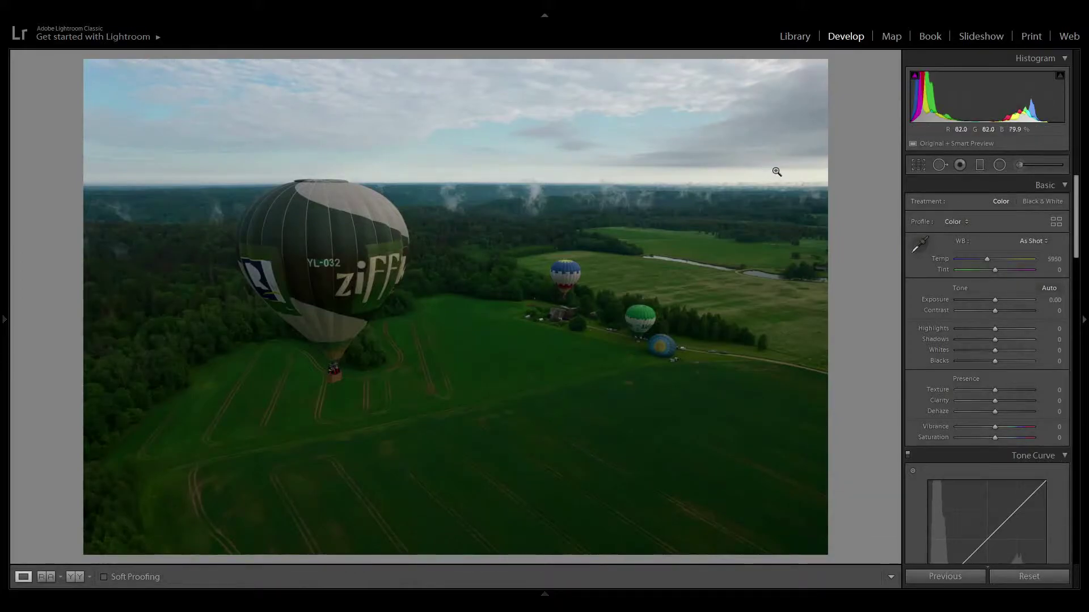
# - Crop the photo freely on all four sides, trimming sky, foreground and both side edges while keeping all four balloons
pyautogui.click(917, 163)
pyautogui.moveTo(448, 55); pyautogui.dragTo(452, 75)
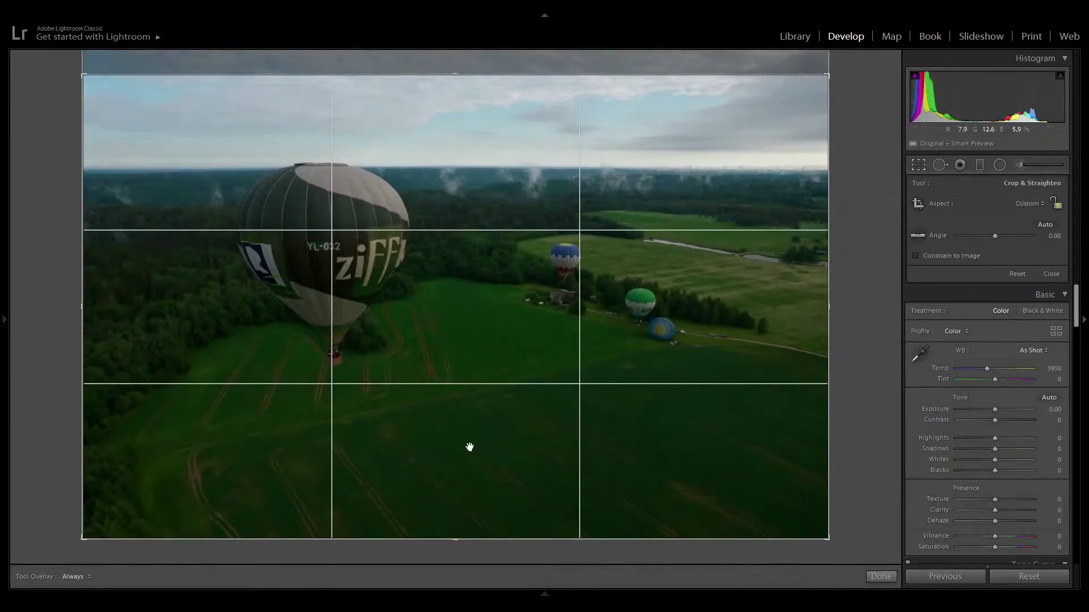
pyautogui.moveTo(461, 536); pyautogui.dragTo(464, 513)
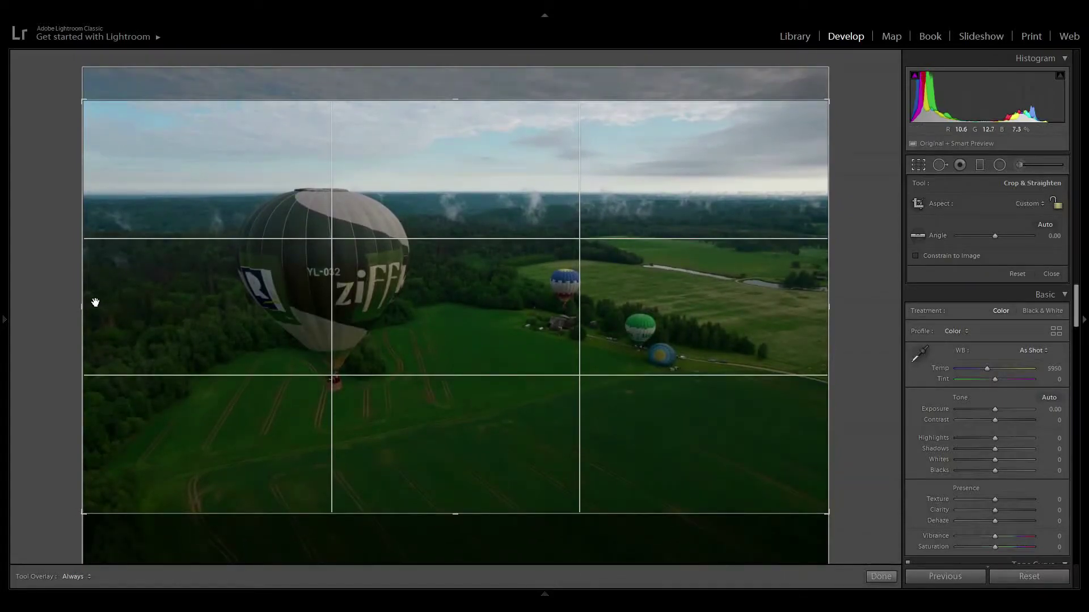
pyautogui.moveTo(84, 307); pyautogui.dragTo(107, 304)
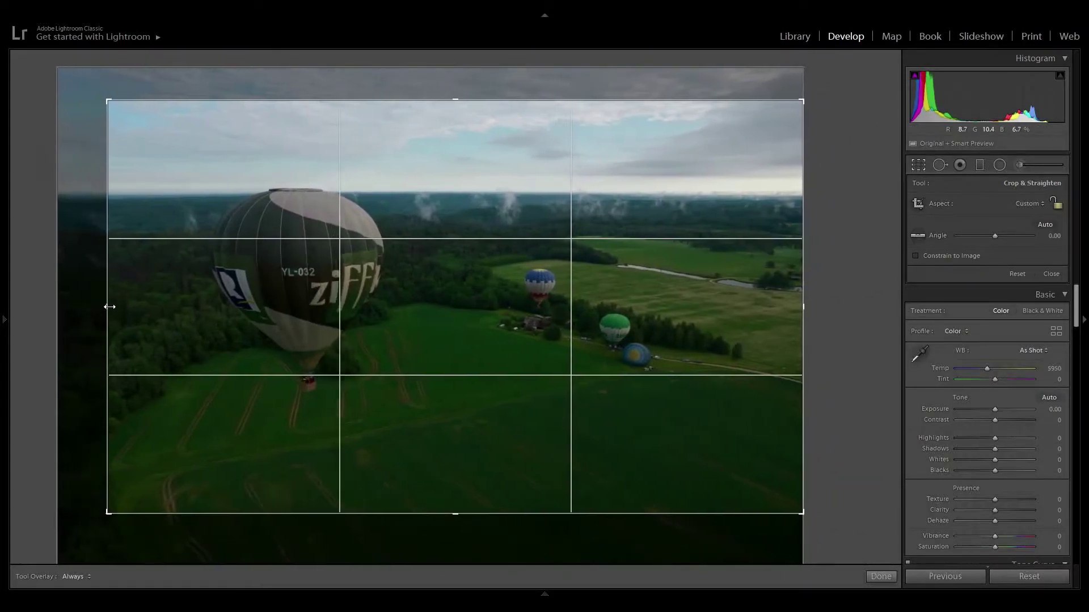
pyautogui.moveTo(808, 306); pyautogui.dragTo(775, 306)
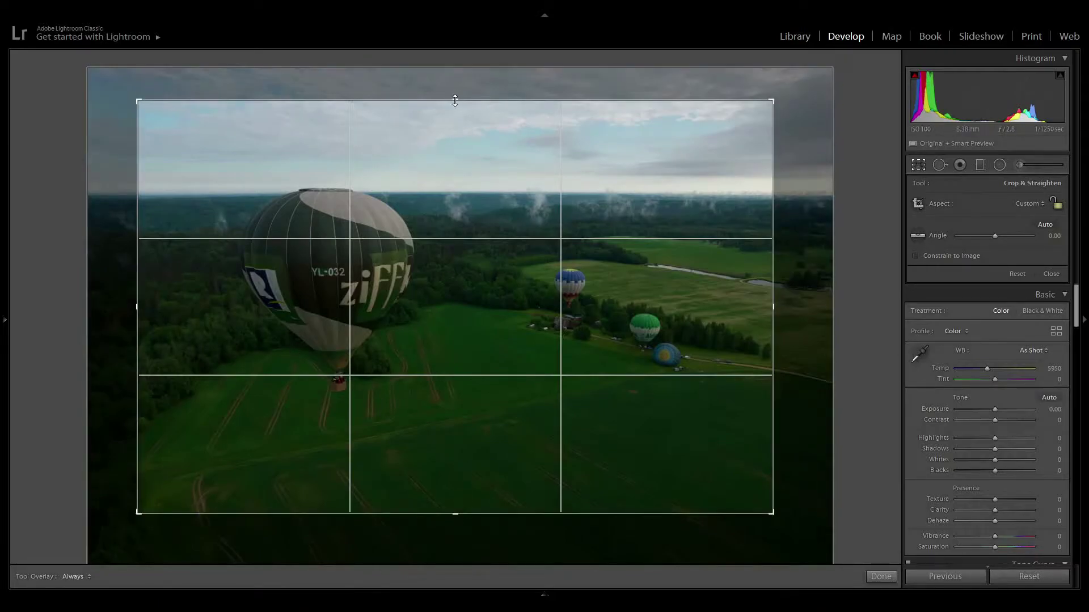
pyautogui.moveTo(455, 100); pyautogui.dragTo(455, 93)
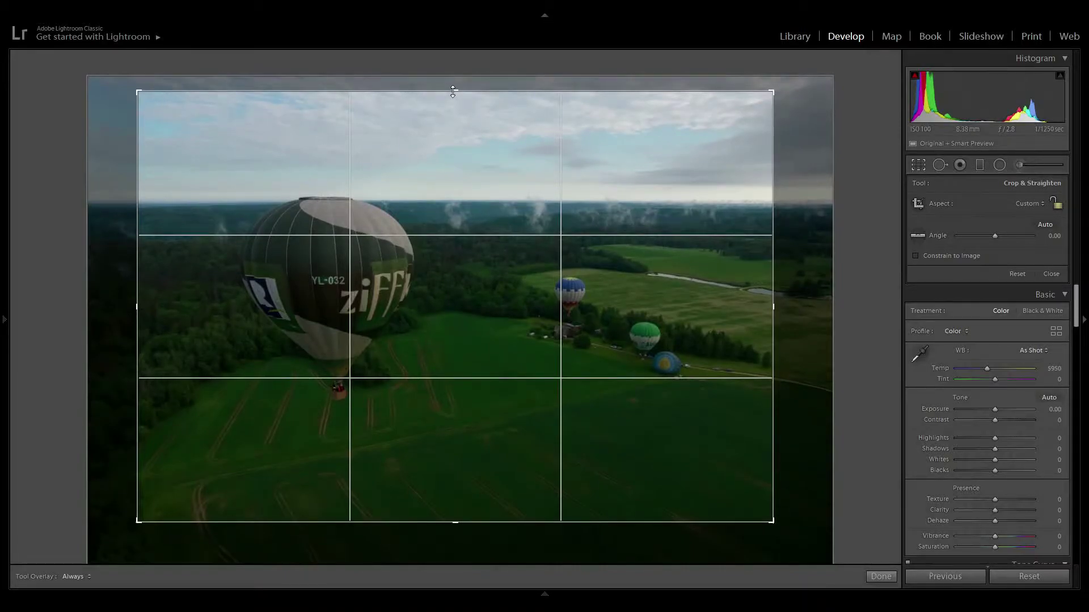
pyautogui.press('Return')
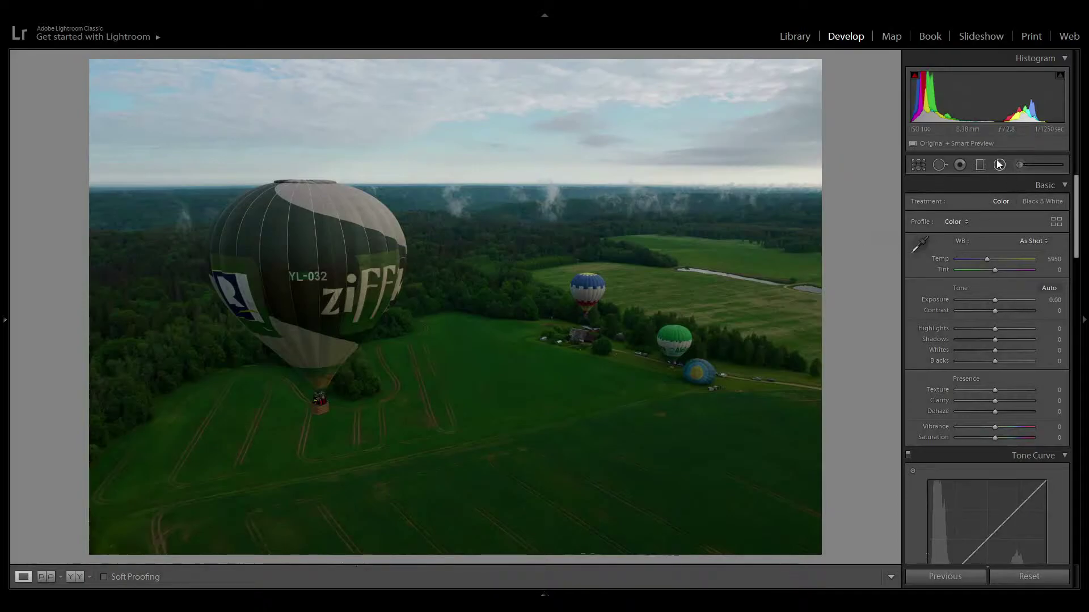
# - Add a level graduated filter over the sky with its mask overlay shown, extending the transition slightly below the horizon
pyautogui.click(980, 165)
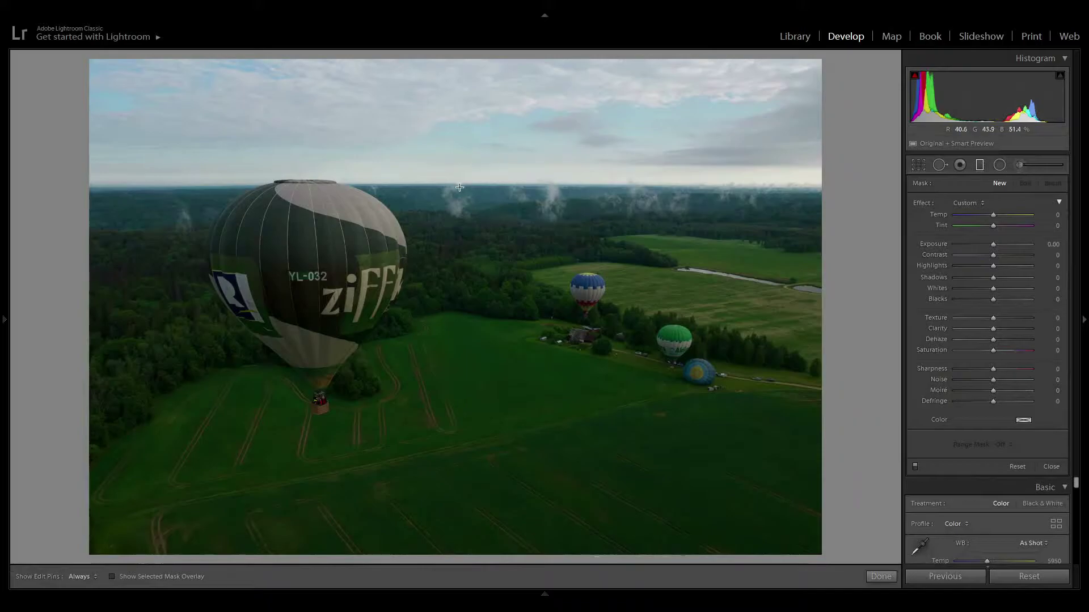
pyautogui.press('shift')
pyautogui.moveTo(455, 167); pyautogui.dragTo(454, 192)
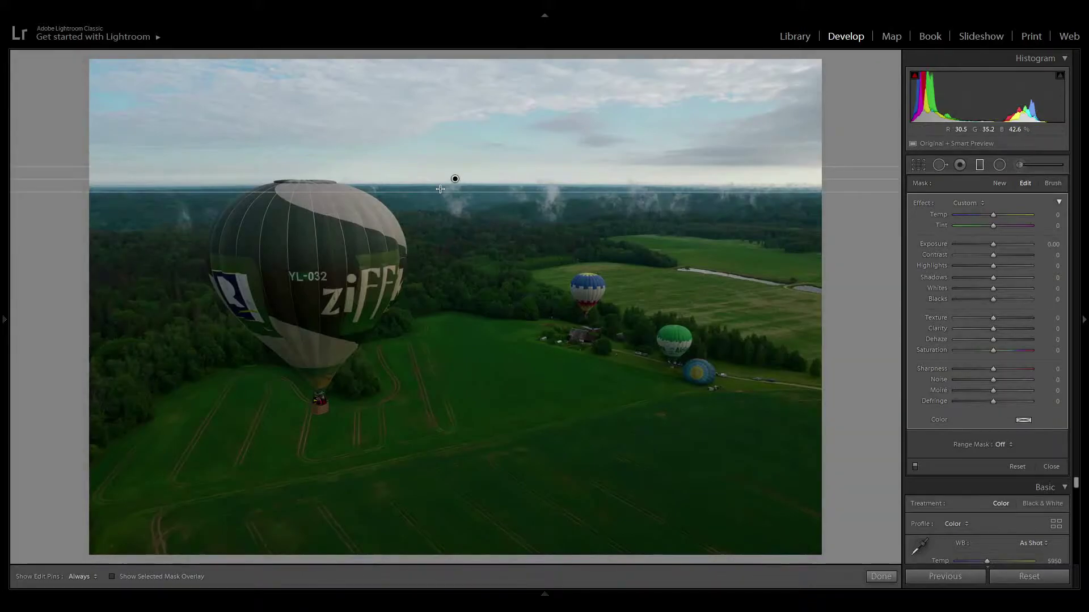
pyautogui.press('o')
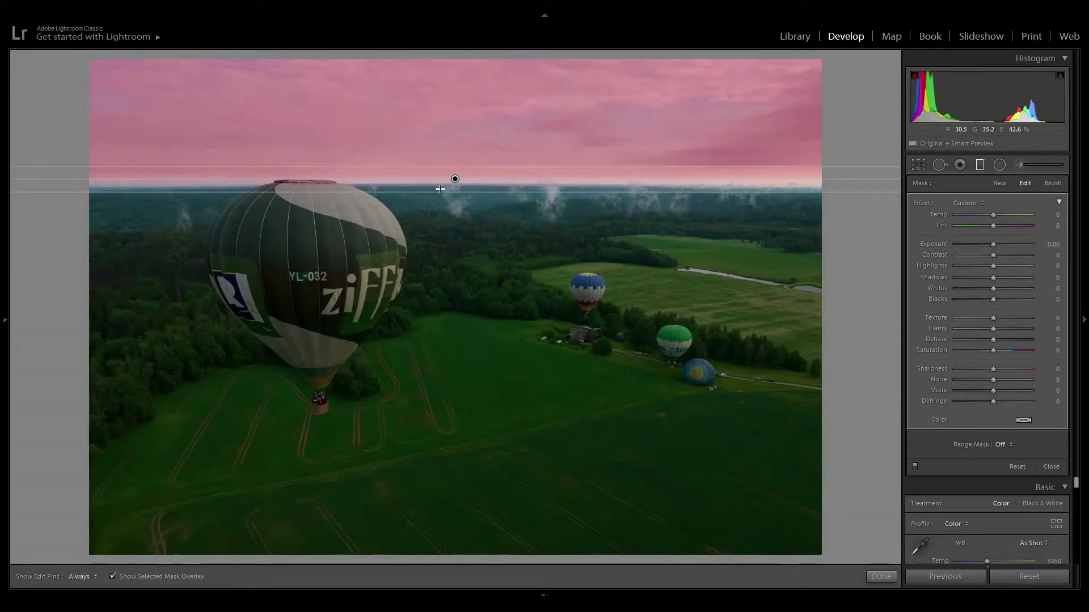
pyautogui.moveTo(453, 195); pyautogui.dragTo(455, 200)
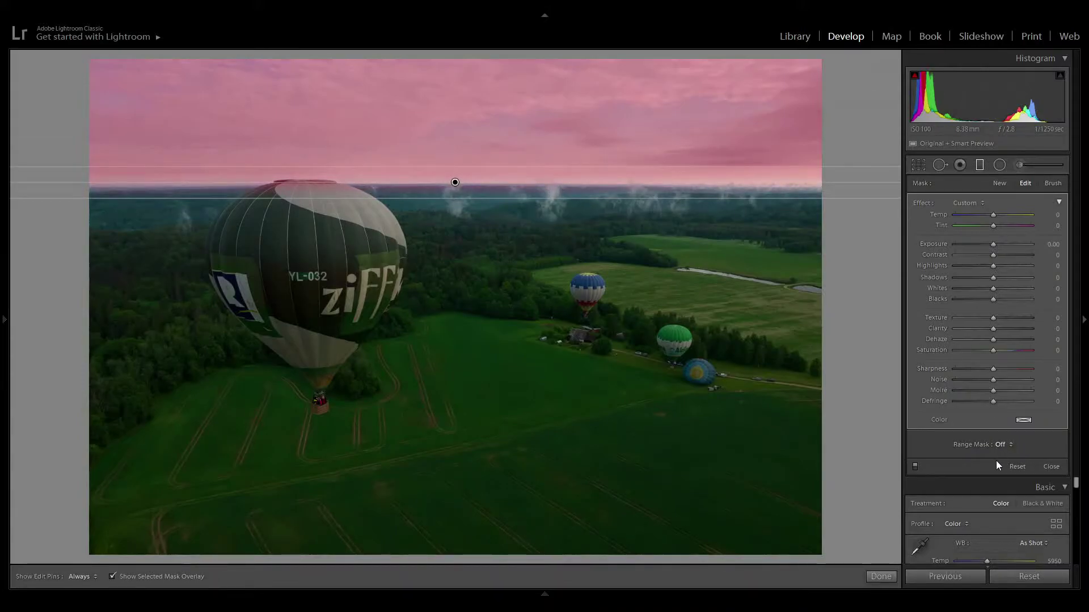
# - Restrict the sky filter with a Luminance range mask set to a range of 78/100
pyautogui.hotkey('shift', 'l')
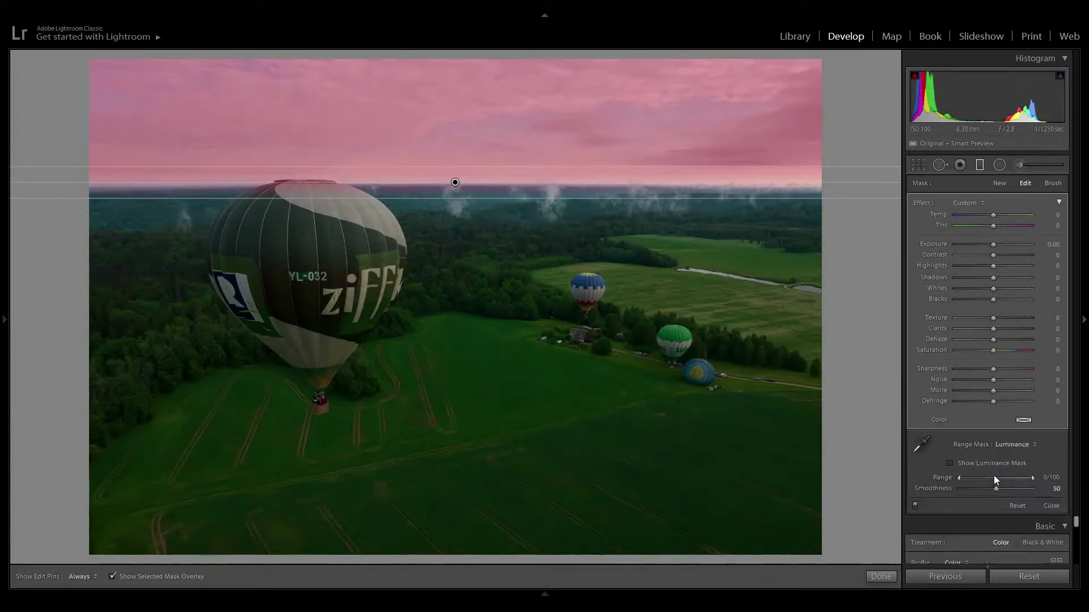
pyautogui.moveTo(958, 478); pyautogui.dragTo(1018, 481)
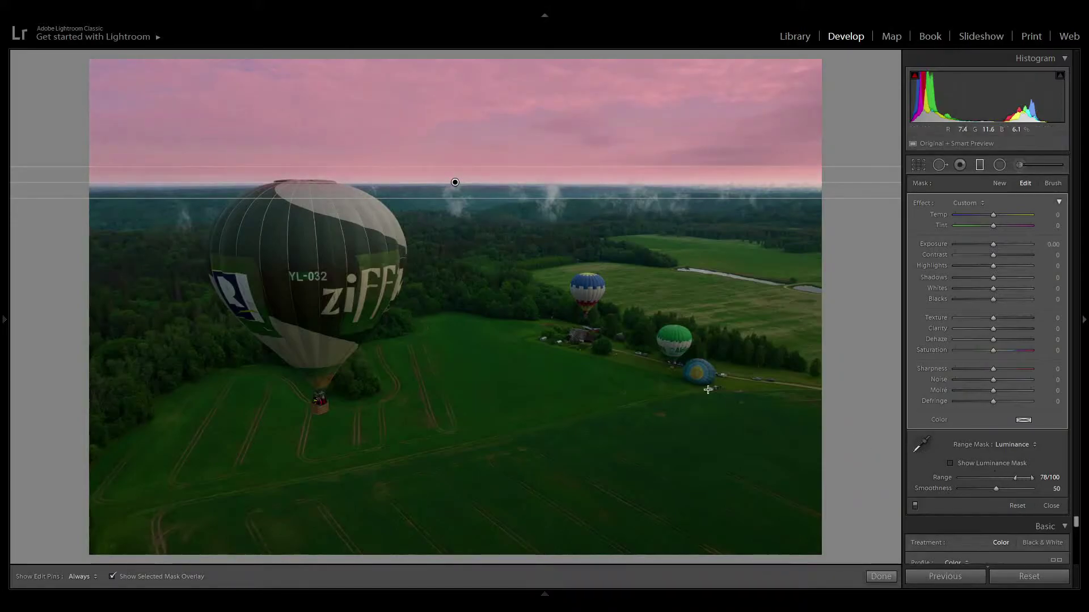
# - Adjust the sky graduated filter to Dehaze 27, Exposure 0.30, Temp -21 and Tint -7 with the mask overlay hidden, and finish it
pyautogui.press('o')
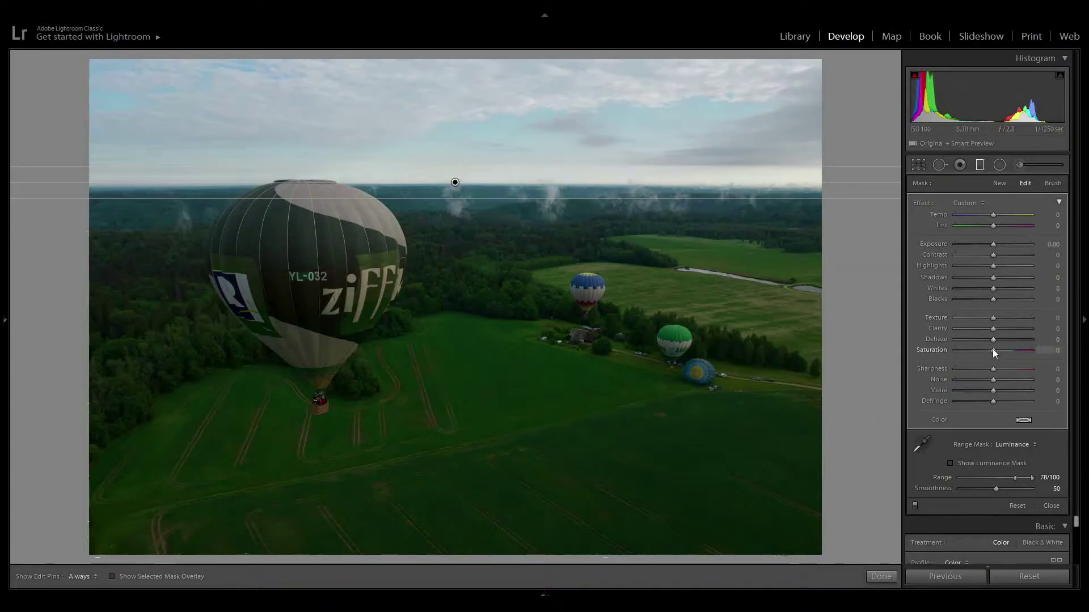
pyautogui.moveTo(993, 340); pyautogui.dragTo(1002, 339)
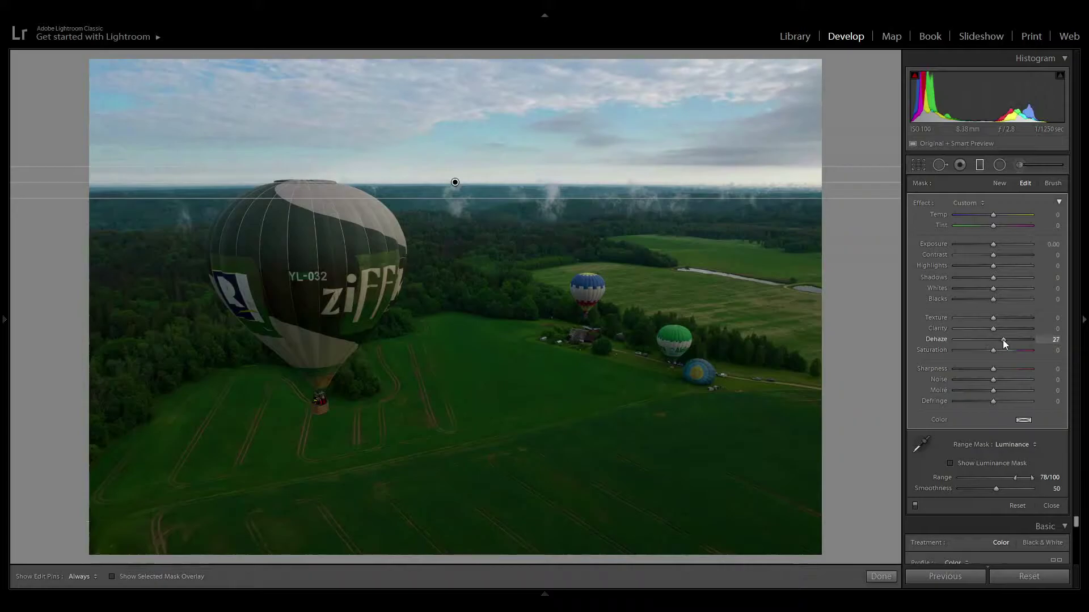
pyautogui.moveTo(990, 245); pyautogui.dragTo(995, 245)
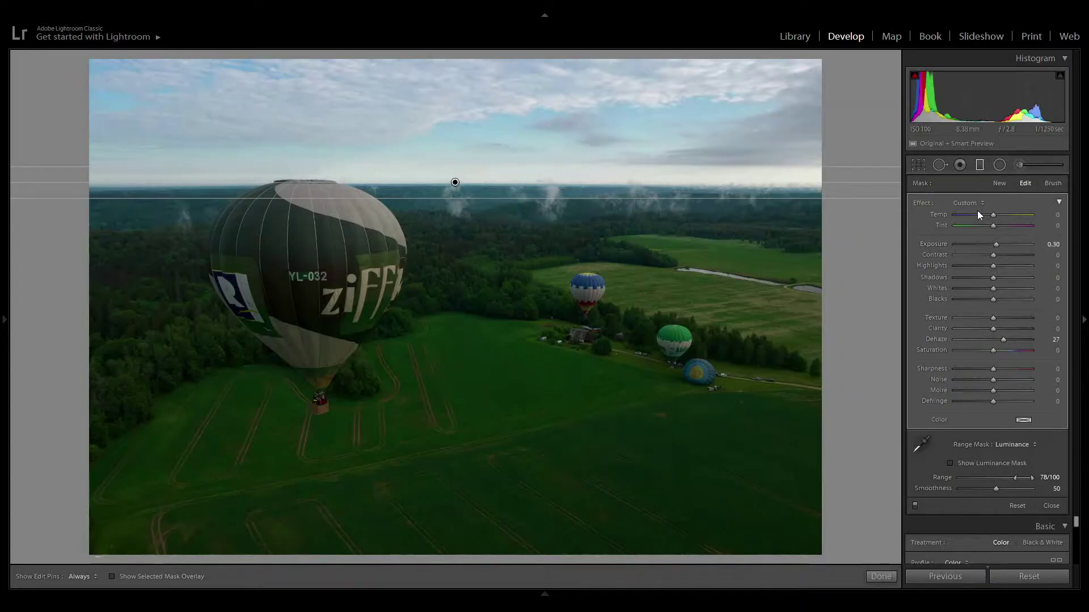
pyautogui.moveTo(990, 213)
pyautogui.mouseDown()
pyautogui.moveTo(979, 208)
pyautogui.moveTo(1001, 225)
pyautogui.moveTo(991, 225)
pyautogui.mouseUp()
pyautogui.moveTo(985, 214)
pyautogui.mouseDown()
pyautogui.moveTo(1002, 216)
pyautogui.moveTo(985, 214)
pyautogui.mouseUp()
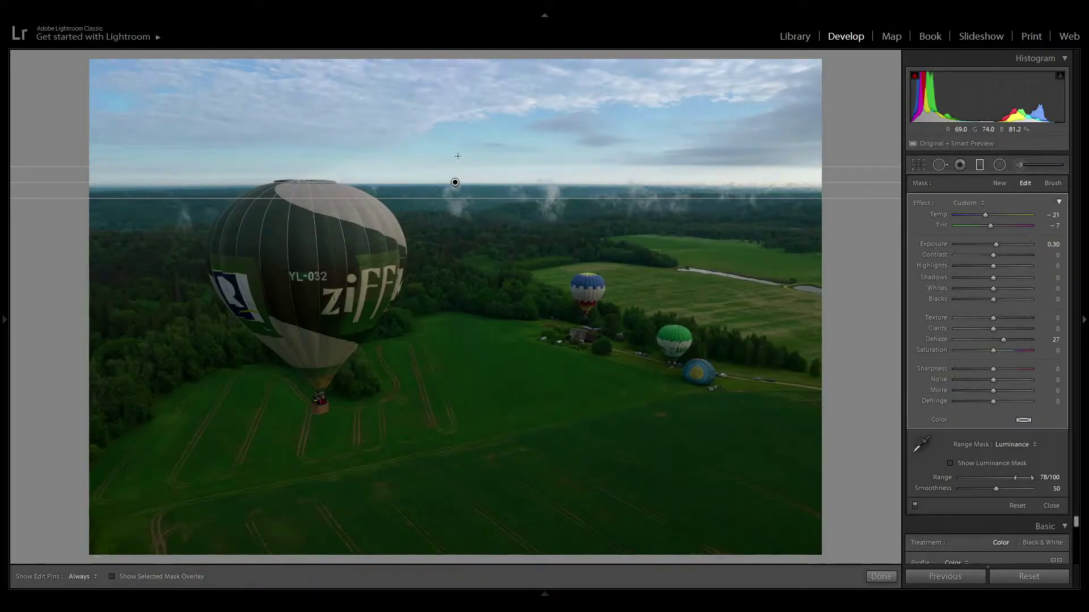
pyautogui.click(881, 576)
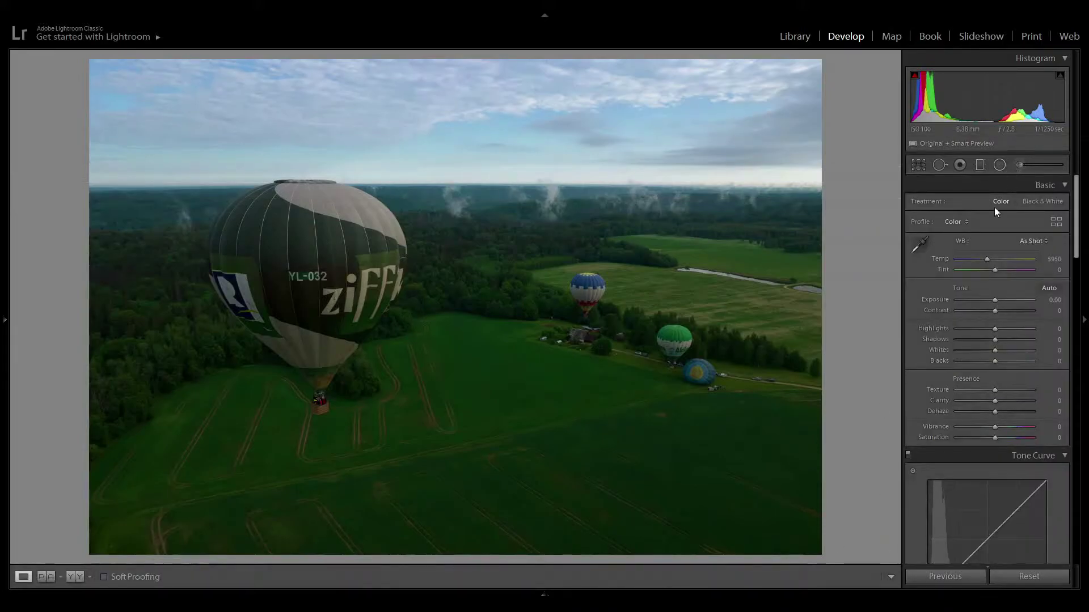
# - Paint a new adjustment brush mask across the whole upper sky at brush size 17 with the mask overlay shown
pyautogui.click(1023, 167)
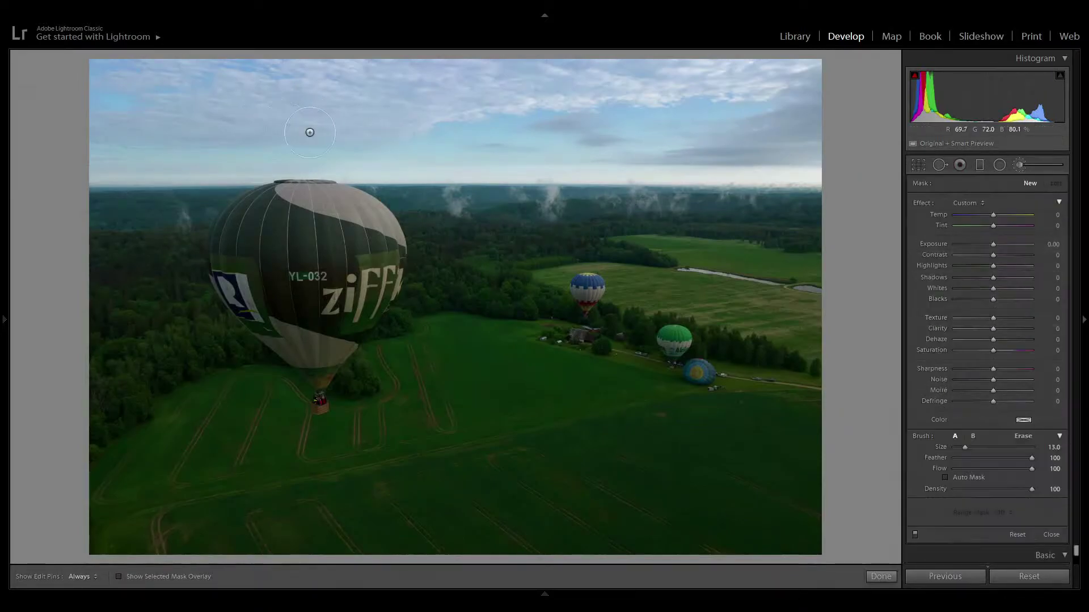
pyautogui.press('h')
pyautogui.press('o')
pyautogui.scroll(4, 129, 102)
pyautogui.moveTo(92, 90)
pyautogui.mouseDown()
pyautogui.moveTo(642, 98)
pyautogui.moveTo(851, 85)
pyautogui.moveTo(267, 60)
pyautogui.moveTo(44, 97)
pyautogui.moveTo(809, 109)
pyautogui.moveTo(879, 124)
pyautogui.mouseUp()
pyautogui.press('h')
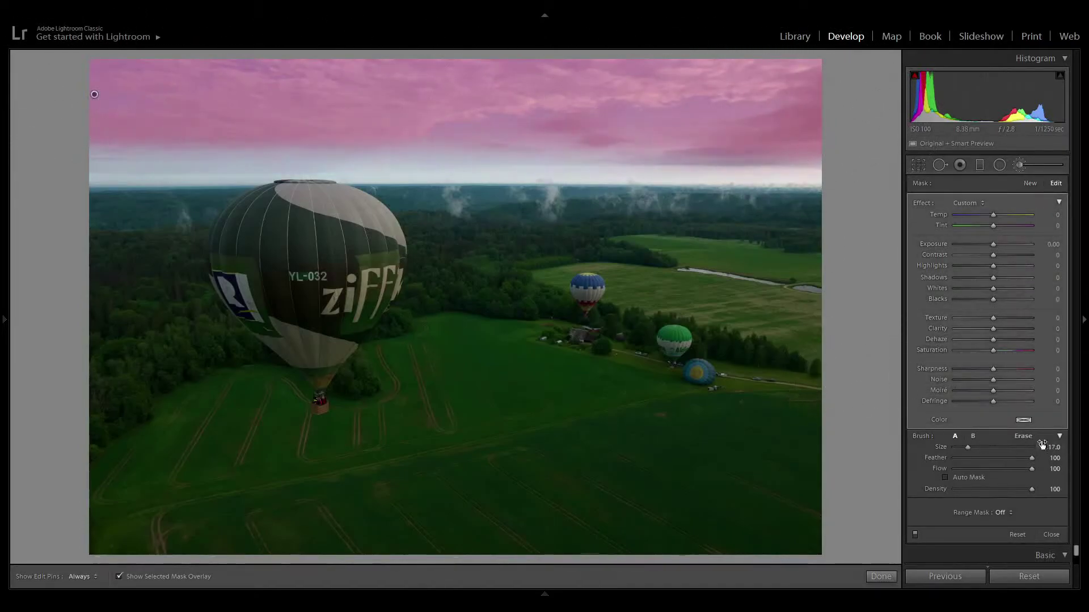
# - Try restricting the sky brush with a Luminance range mask set to a range of 95/100
pyautogui.click(1004, 513)
pyautogui.click(994, 549)
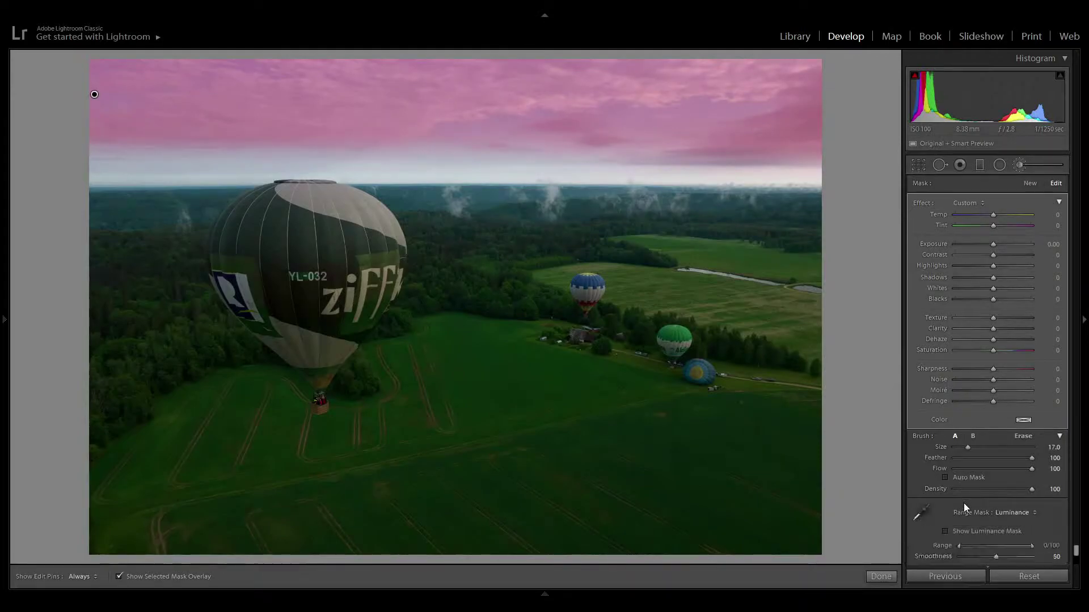
pyautogui.moveTo(958, 546); pyautogui.dragTo(1023, 550)
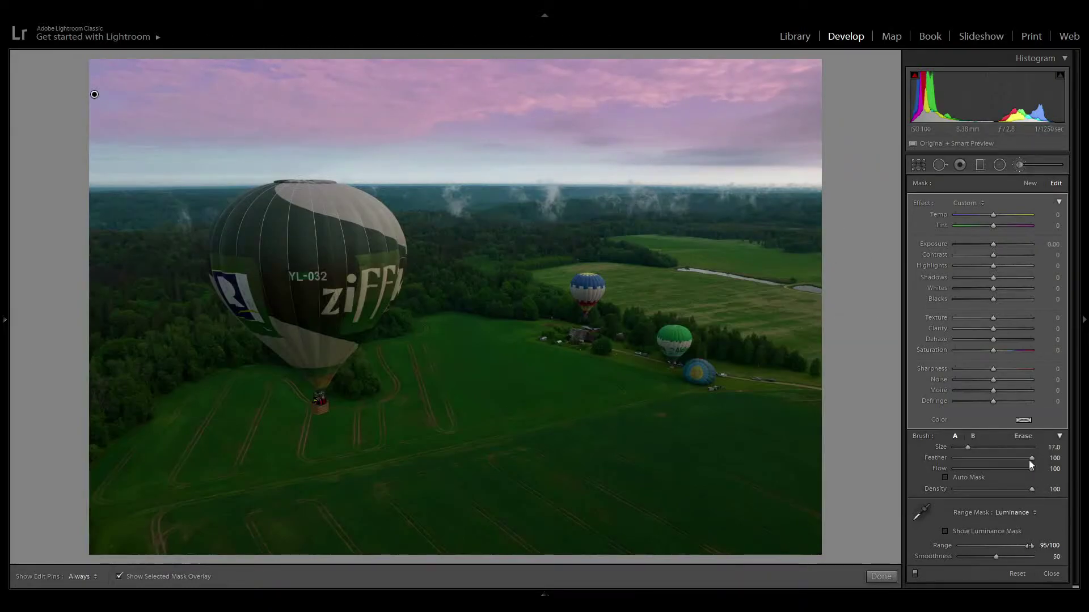
# - Switch the sky brush to a Color range mask and sample the clouds in the upper middle of the sky
pyautogui.click(1015, 514)
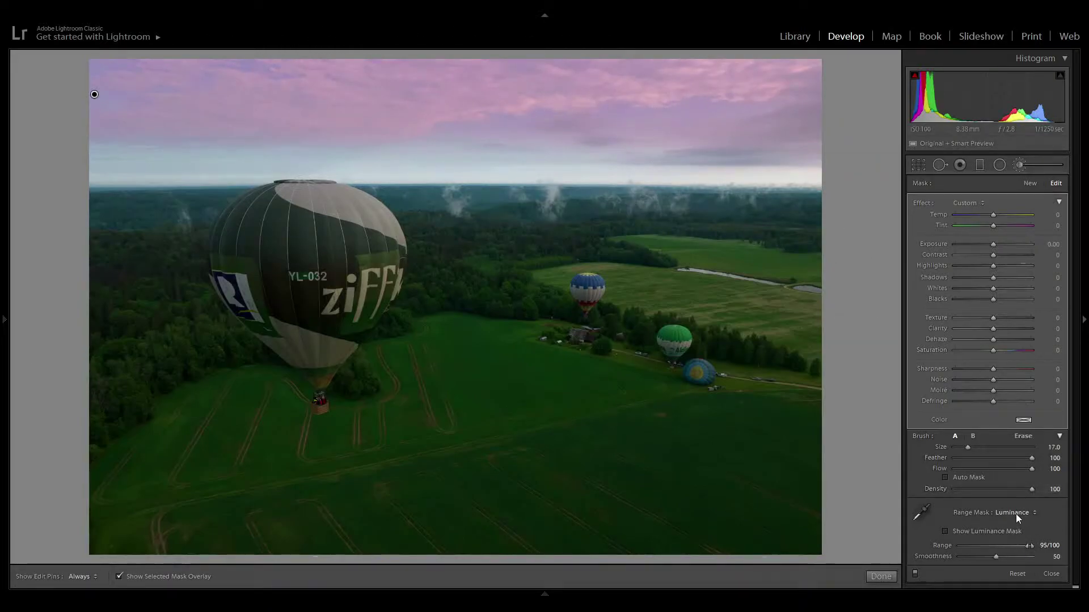
pyautogui.click(1003, 543)
pyautogui.click(921, 515)
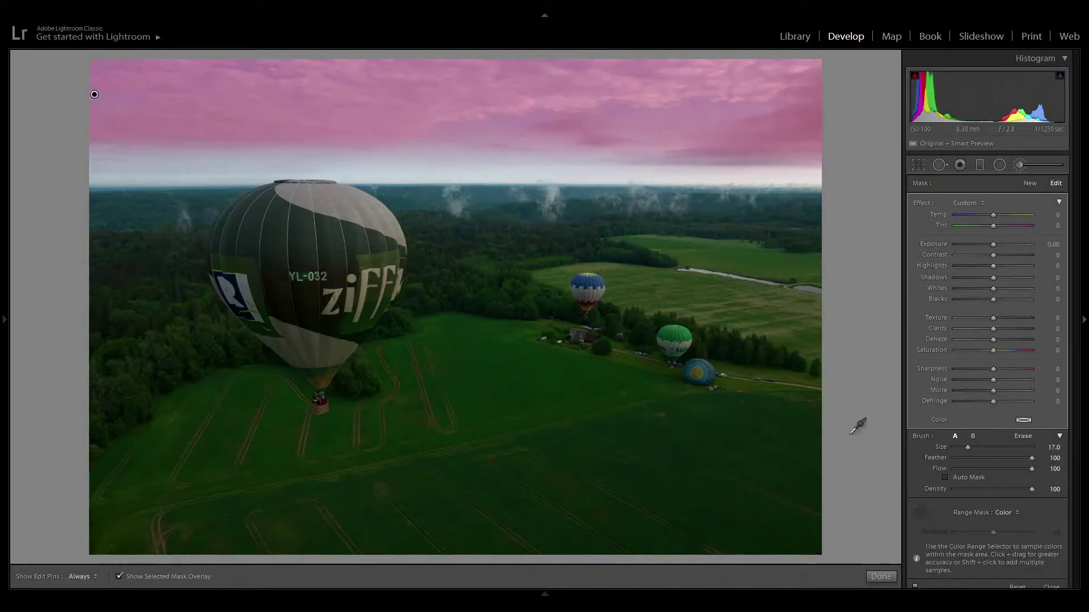
pyautogui.click(505, 100)
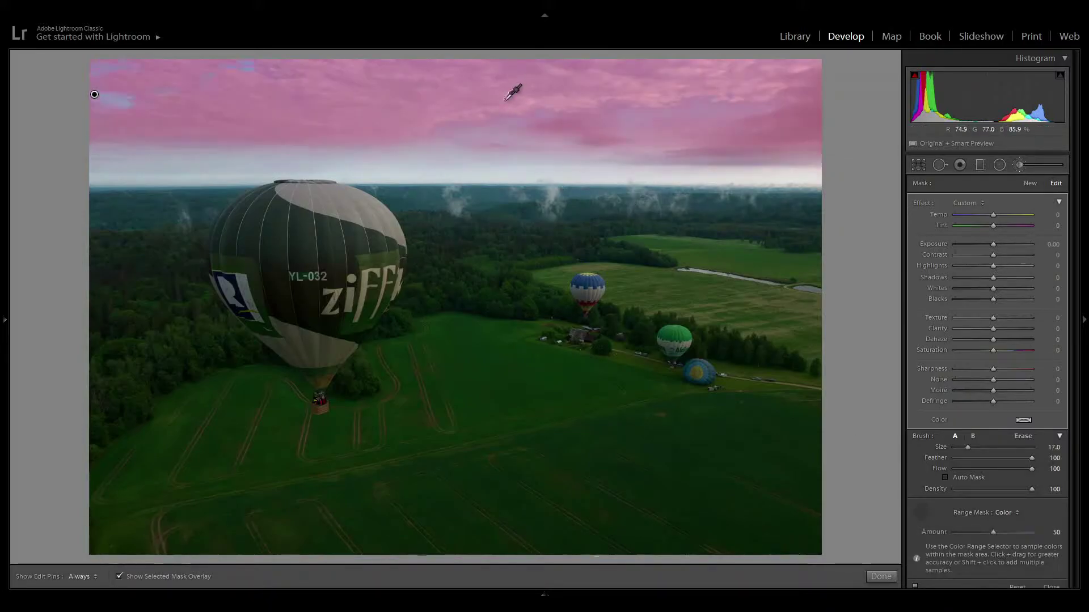
pyautogui.click(531, 102)
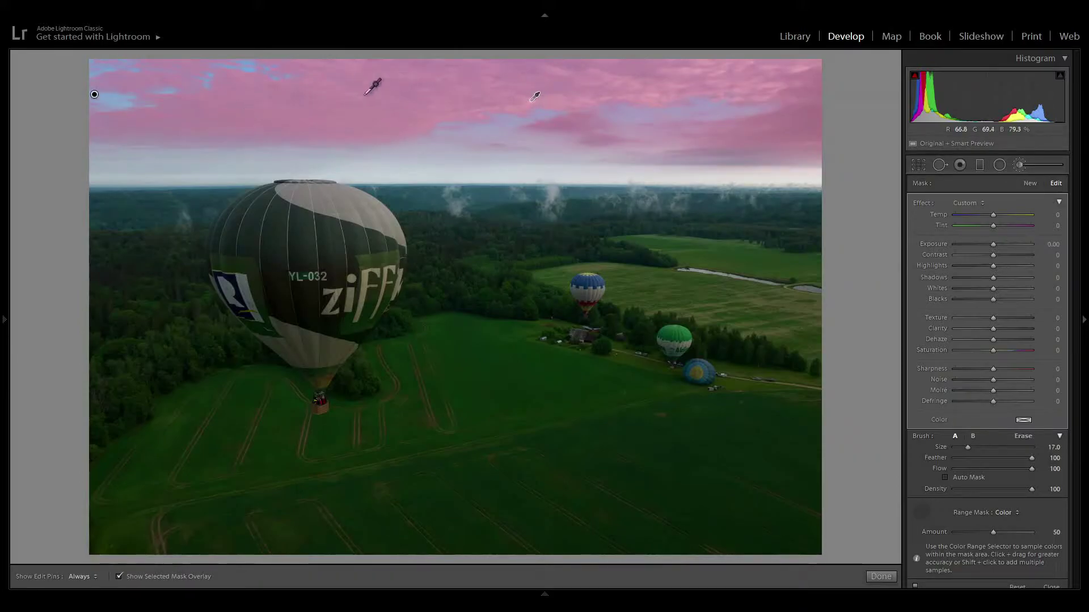
# - Hide the mask overlay and set the cloud brush to Exposure 0.24, Texture 18, Dehaze -21 and Saturation -36
pyautogui.press('o')
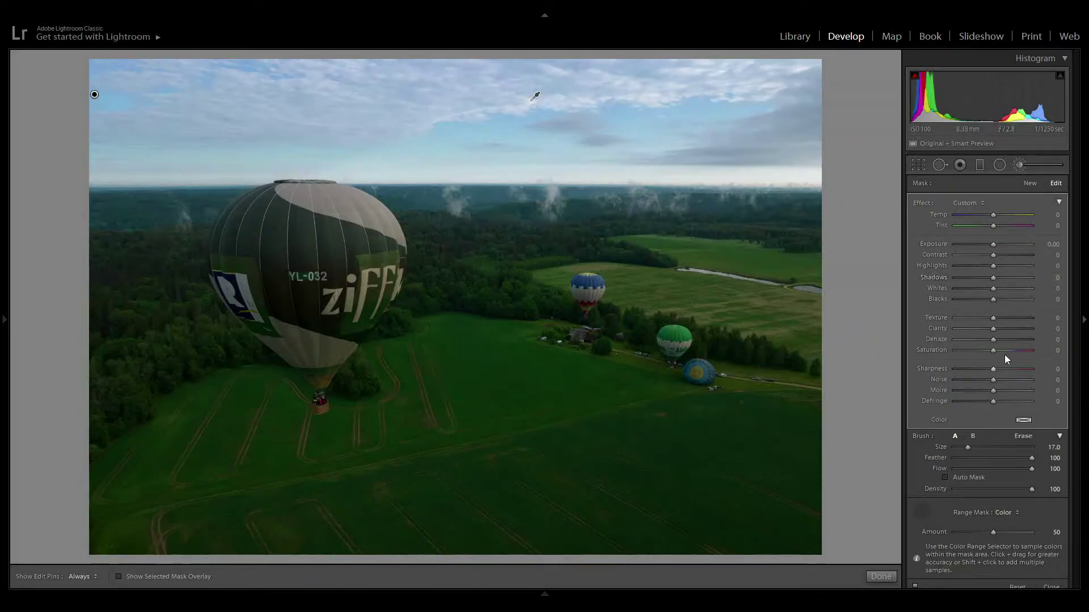
pyautogui.moveTo(991, 350); pyautogui.dragTo(1002, 317)
pyautogui.moveTo(991, 244); pyautogui.dragTo(994, 244)
pyautogui.moveTo(966, 349); pyautogui.dragTo(978, 349)
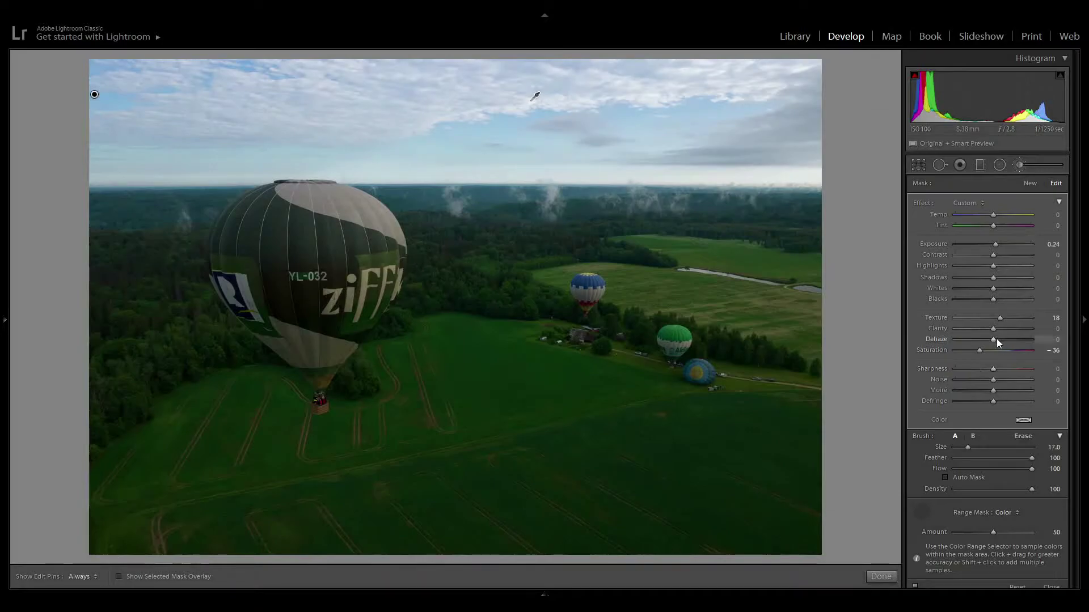
pyautogui.moveTo(993, 339)
pyautogui.mouseDown()
pyautogui.moveTo(1006, 339)
pyautogui.moveTo(986, 336)
pyautogui.mouseUp()
# - Compare the before and after versions of the photo several times and close the cloud brush
pyautogui.press('\\')
pyautogui.press('\\')
pyautogui.press('\\')
pyautogui.press('\\')
pyautogui.press('\\')
pyautogui.press('\\')
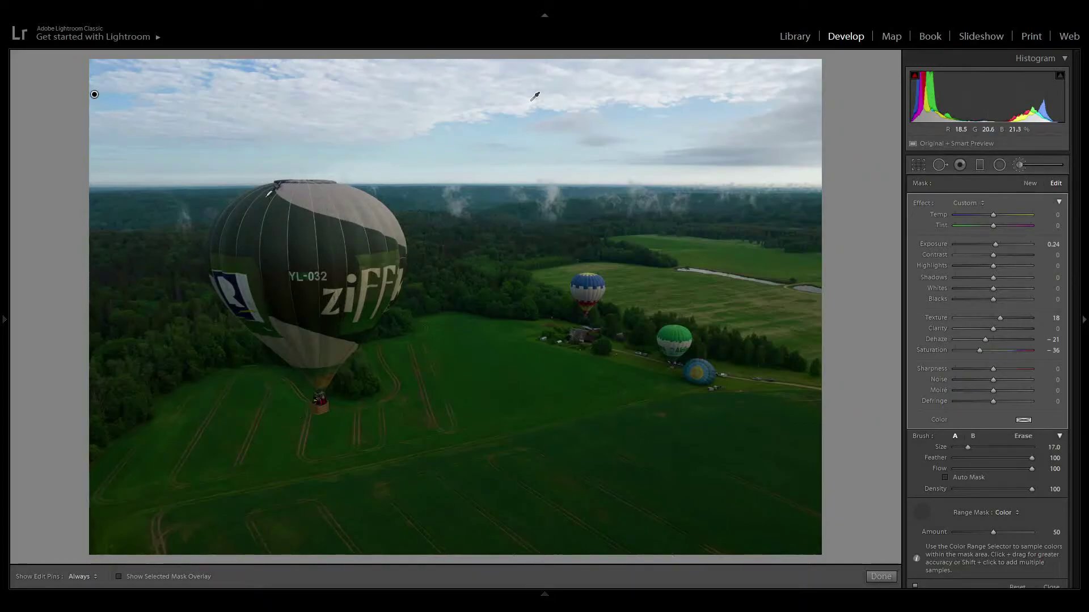
pyautogui.click(876, 580)
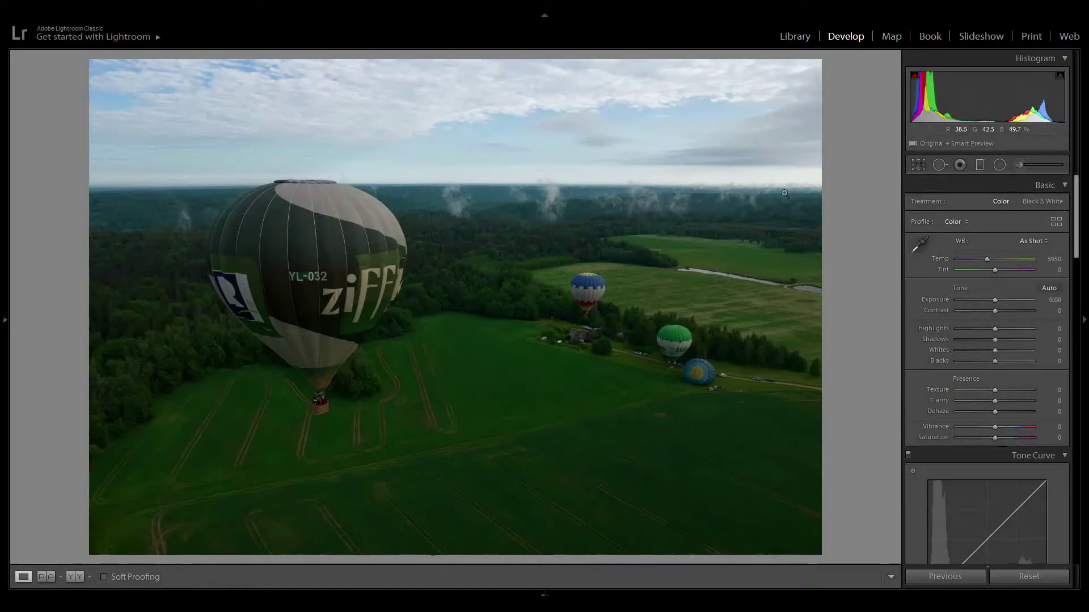
# - Add a level graduated filter covering the landscape from below, centred on the horizon, with its mask overlay shown
pyautogui.click(985, 165)
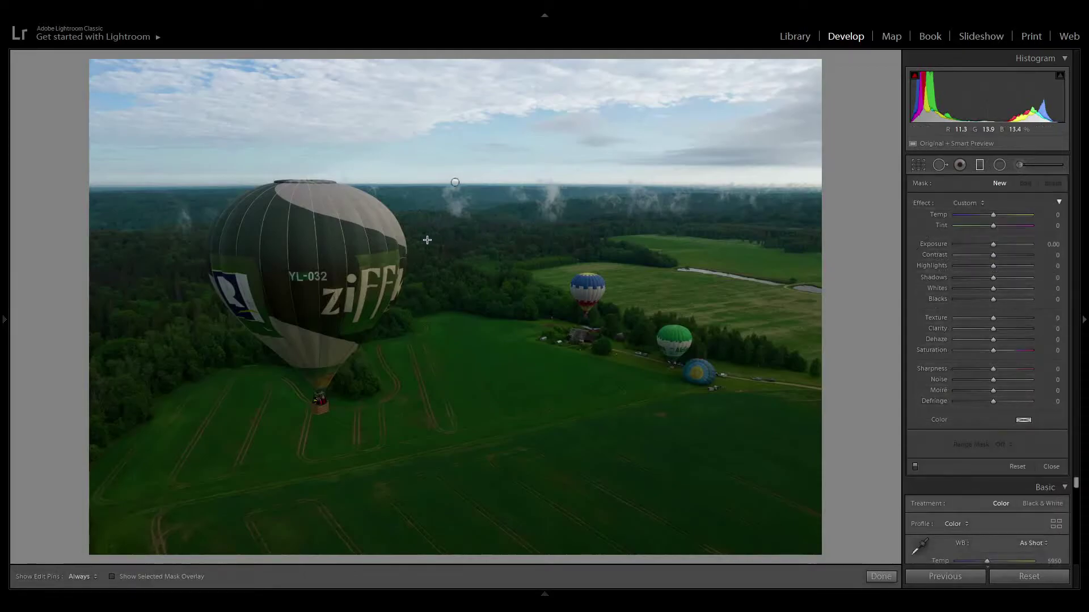
pyautogui.moveTo(479, 235); pyautogui.dragTo(482, 189)
pyautogui.press('o')
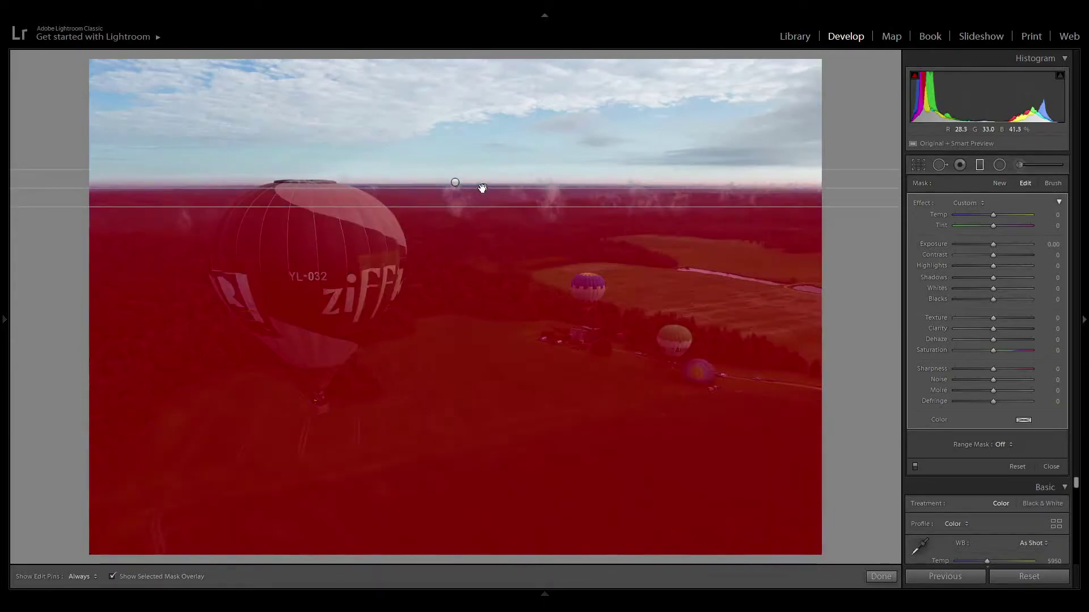
pyautogui.moveTo(482, 188); pyautogui.dragTo(487, 184)
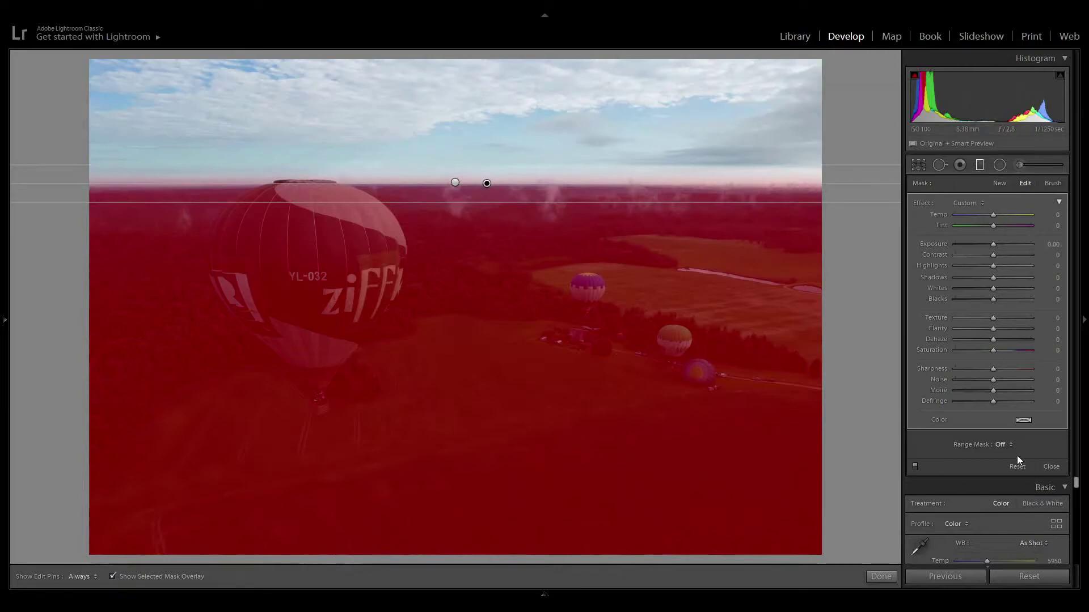
# - Restrict the landscape filter with a Luminance range mask set to 0/57 and hide the mask overlay
pyautogui.click(1003, 447)
pyautogui.click(996, 481)
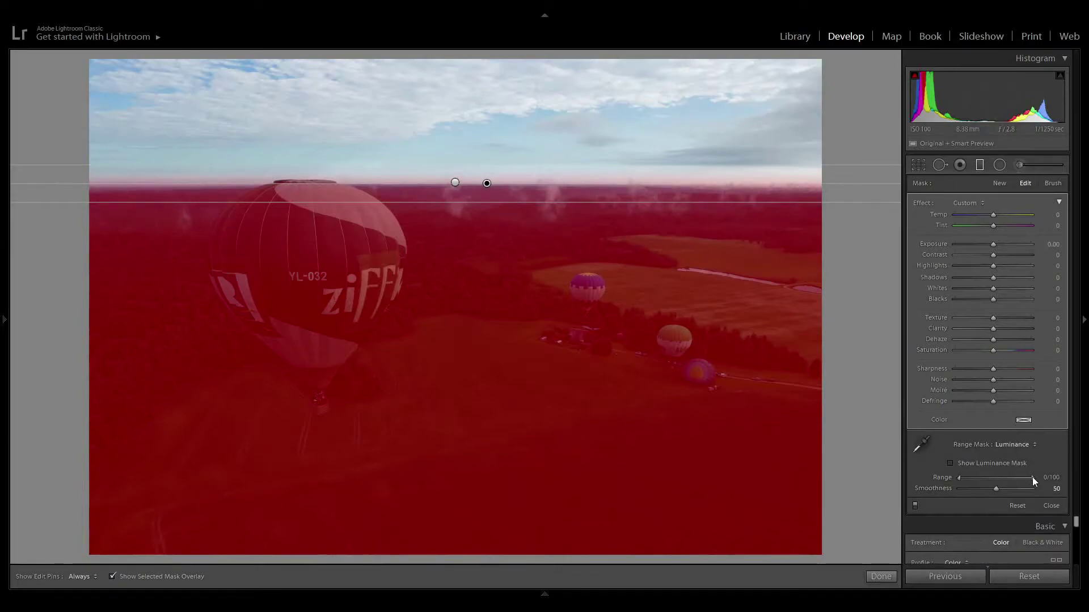
pyautogui.moveTo(1032, 478); pyautogui.dragTo(1005, 474)
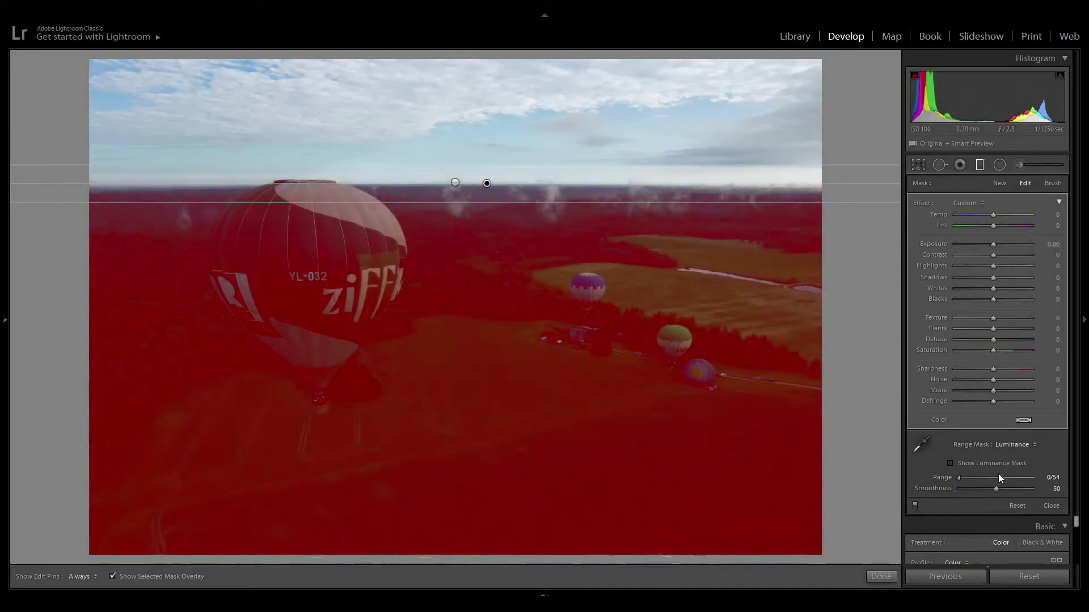
pyautogui.moveTo(991, 474); pyautogui.dragTo(995, 474)
pyautogui.moveTo(986, 473); pyautogui.dragTo(1000, 472)
pyautogui.press('o')
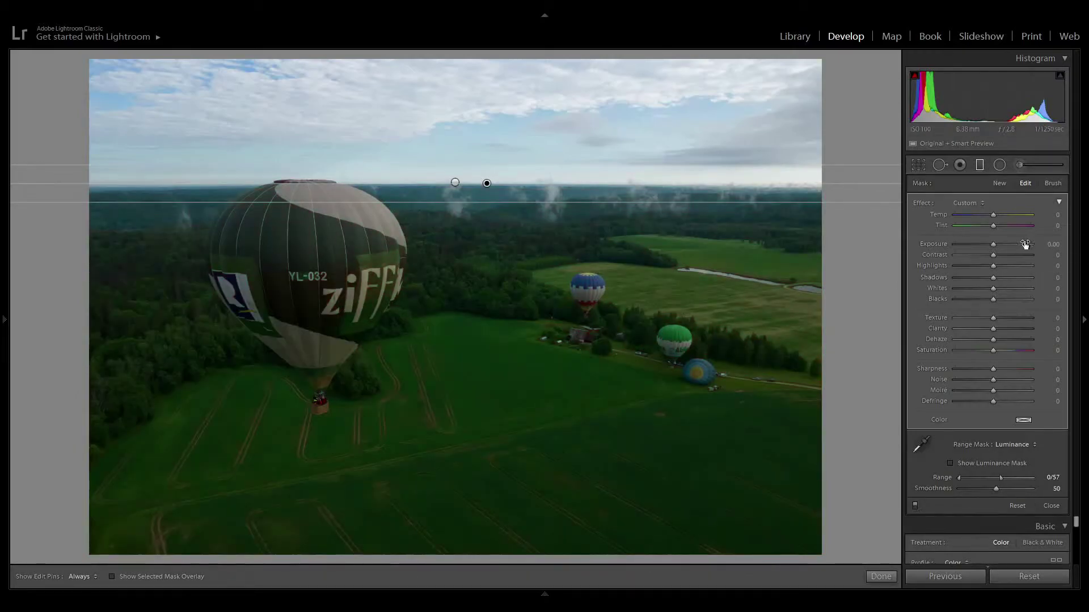
# - Set the landscape filter to Temp 7, Exposure 0.42, Texture 6, Clarity 12 and Dehaze 10
pyautogui.moveTo(992, 246); pyautogui.dragTo(997, 243)
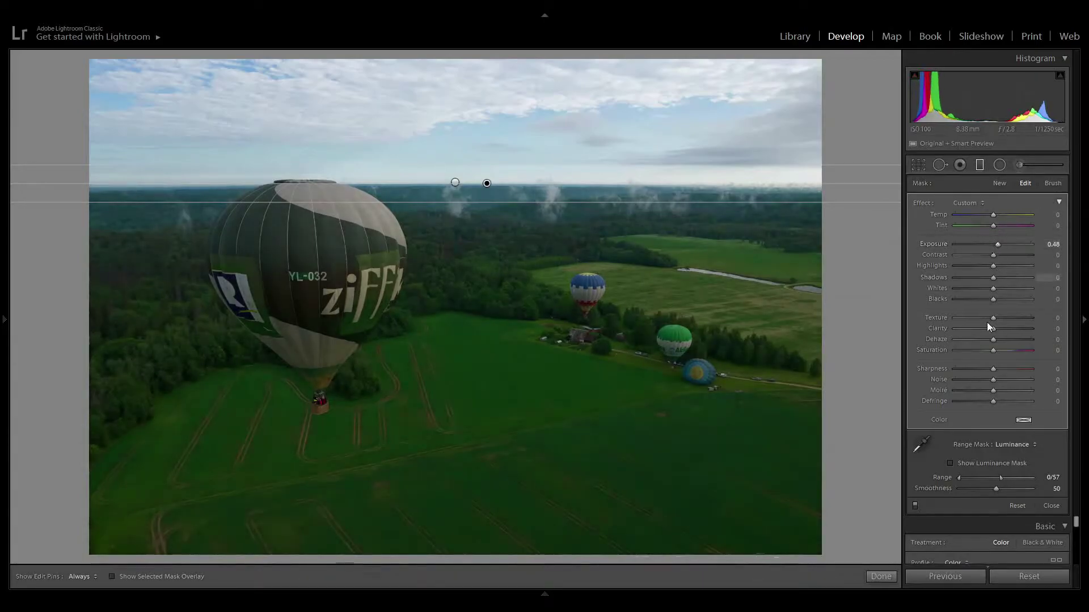
pyautogui.moveTo(992, 338); pyautogui.dragTo(997, 338)
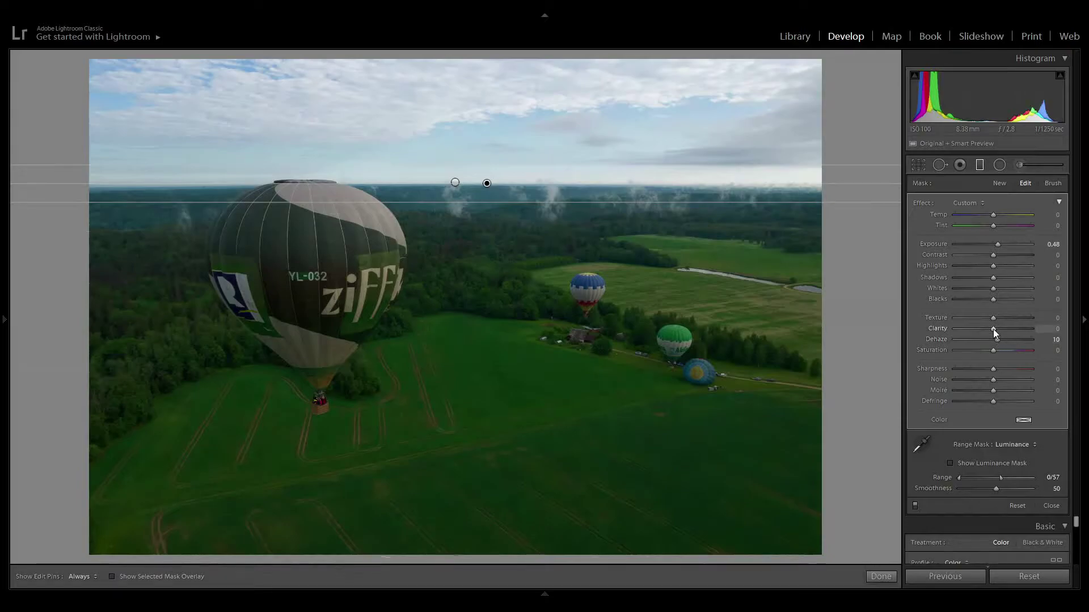
pyautogui.moveTo(996, 329); pyautogui.dragTo(998, 329)
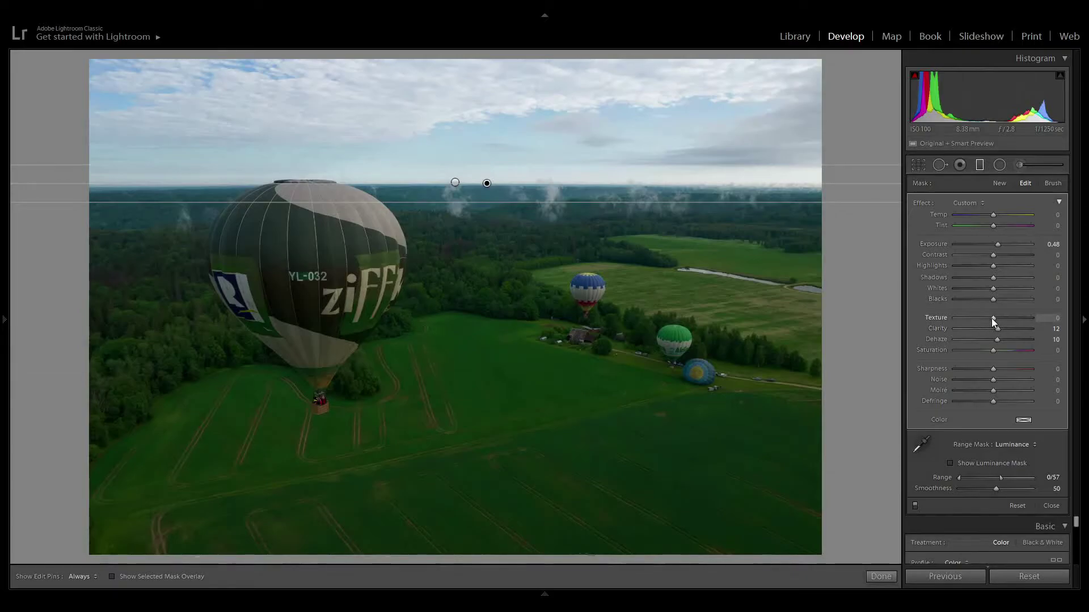
pyautogui.moveTo(992, 318); pyautogui.dragTo(993, 318)
pyautogui.moveTo(994, 215); pyautogui.dragTo(996, 244)
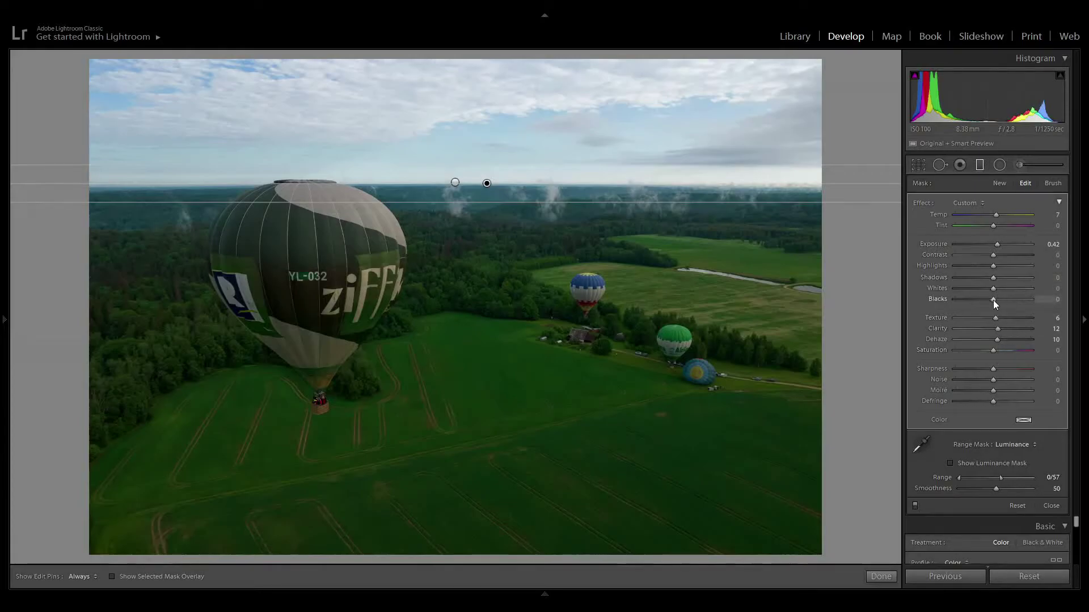
# - Set the landscape filter's Highlights to 33, Shadows to 6, Whites to 25, Blacks to -9 and Exposure to 0.54
pyautogui.moveTo(990, 301); pyautogui.dragTo(1004, 266)
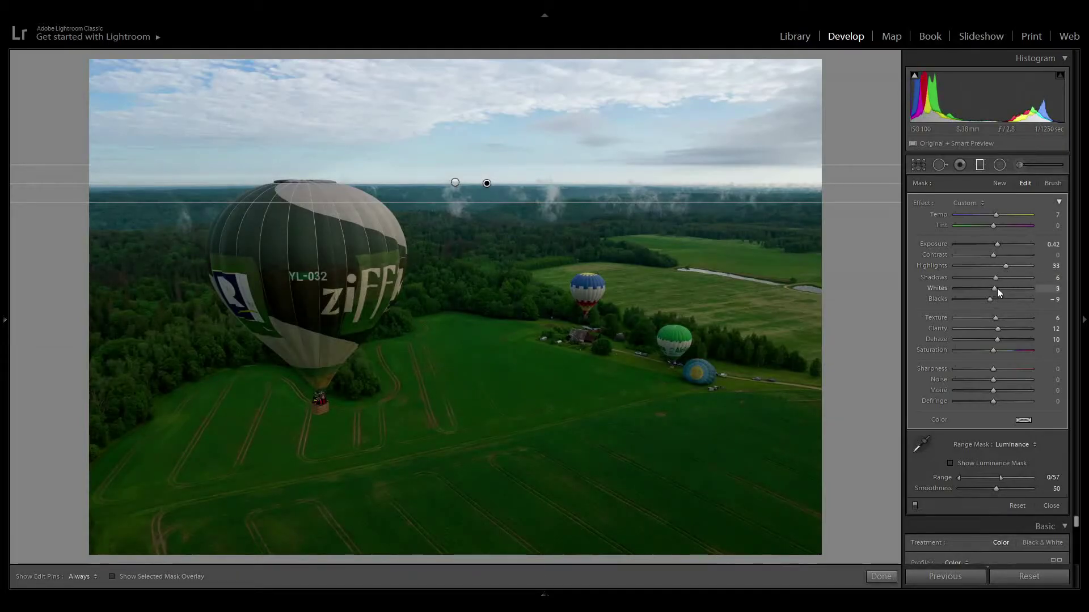
pyautogui.moveTo(1004, 287); pyautogui.dragTo(1003, 286)
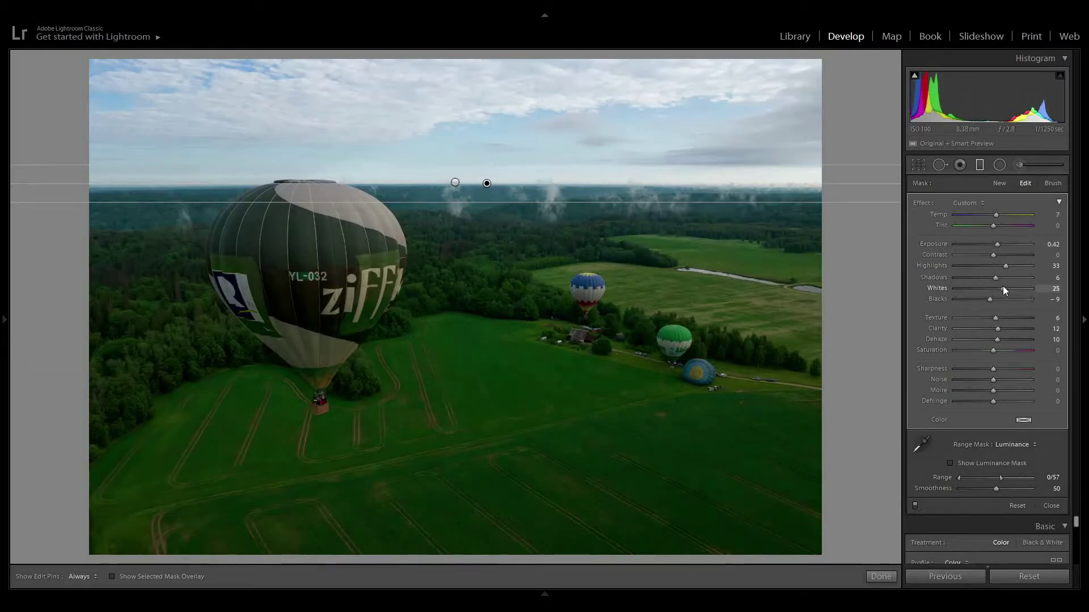
pyautogui.moveTo(994, 244); pyautogui.dragTo(996, 244)
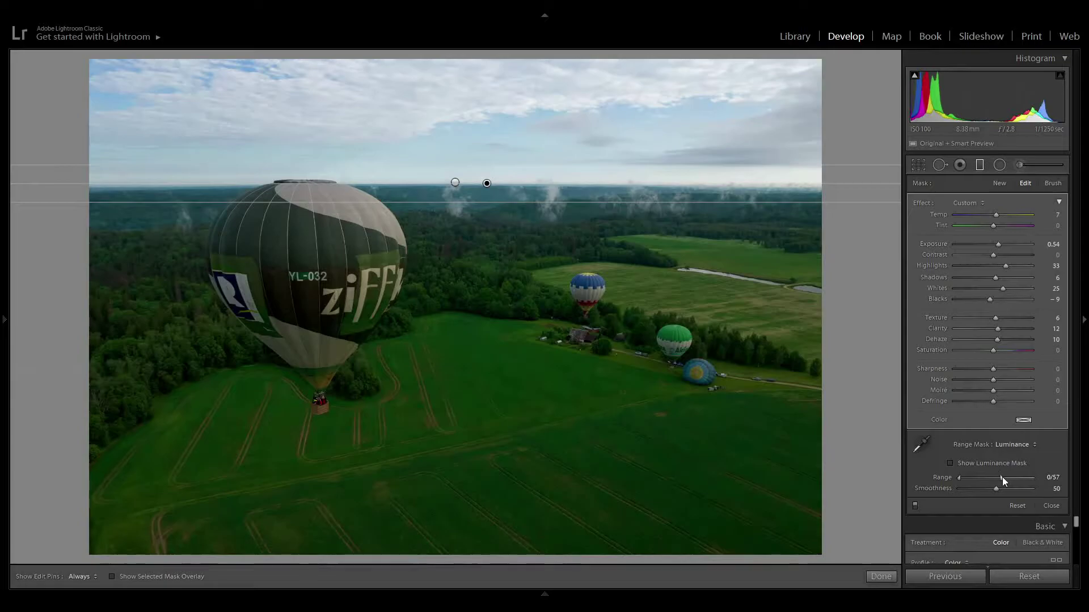
# - Widen the landscape filter's luminance range to 0/78, raise its exposure slightly and finish the filter
pyautogui.moveTo(1002, 477); pyautogui.dragTo(1009, 478)
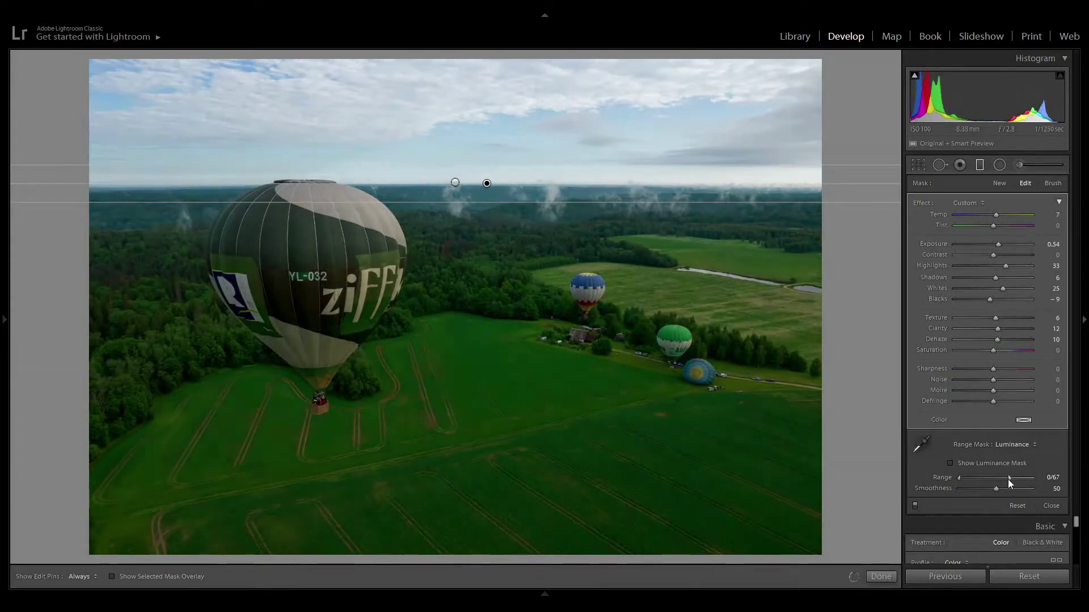
pyautogui.moveTo(1008, 479); pyautogui.dragTo(1011, 482)
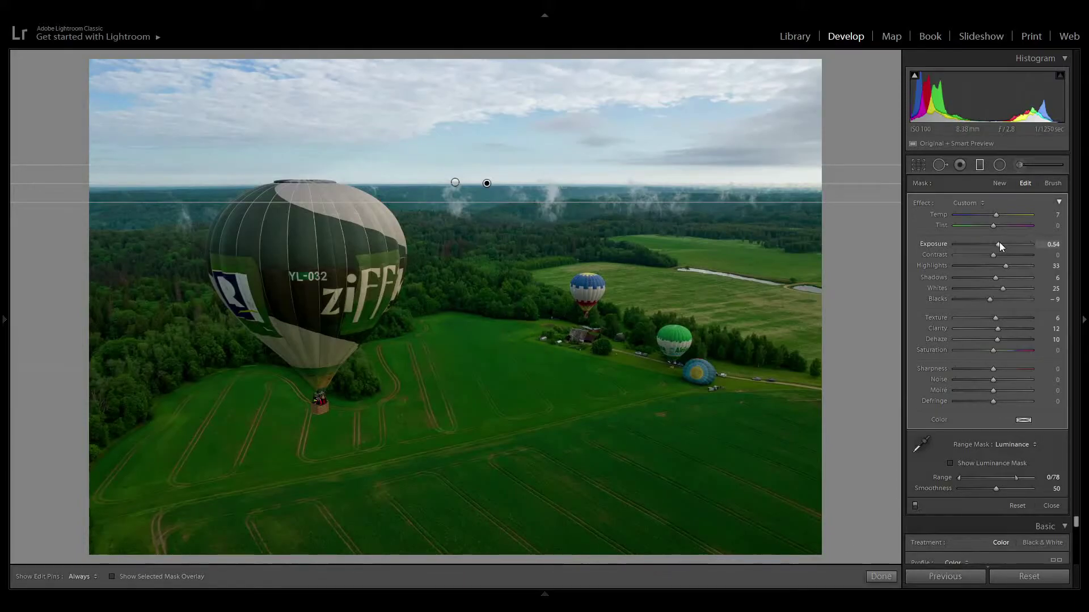
pyautogui.moveTo(1001, 242); pyautogui.dragTo(1002, 243)
pyautogui.click(888, 577)
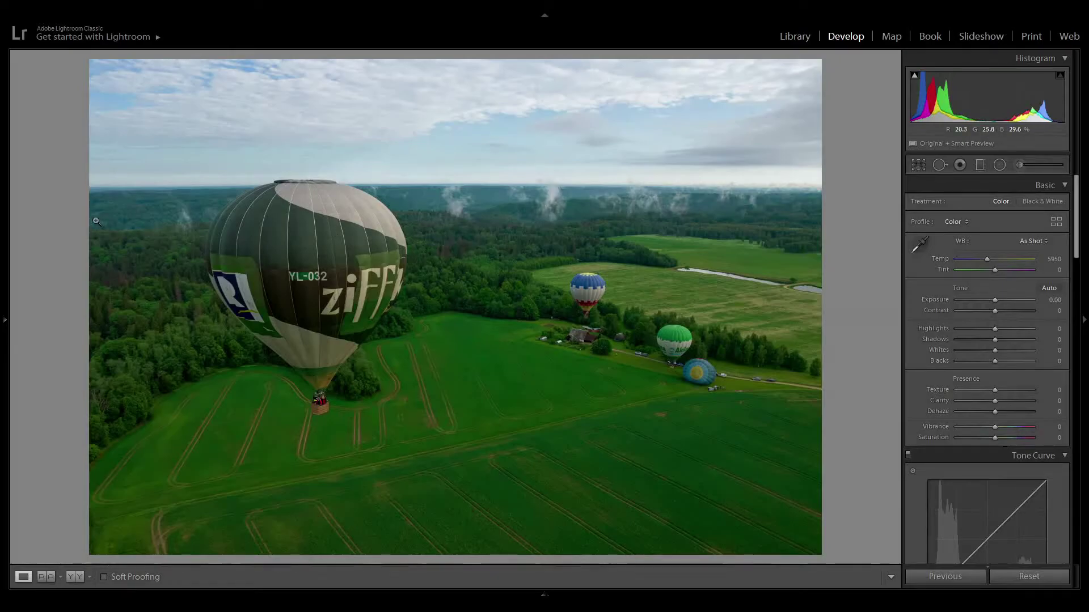
# - Start a new adjustment brush of size 9, show the mask overlay and paint the distant forest left of the large balloon
pyautogui.click(1017, 165)
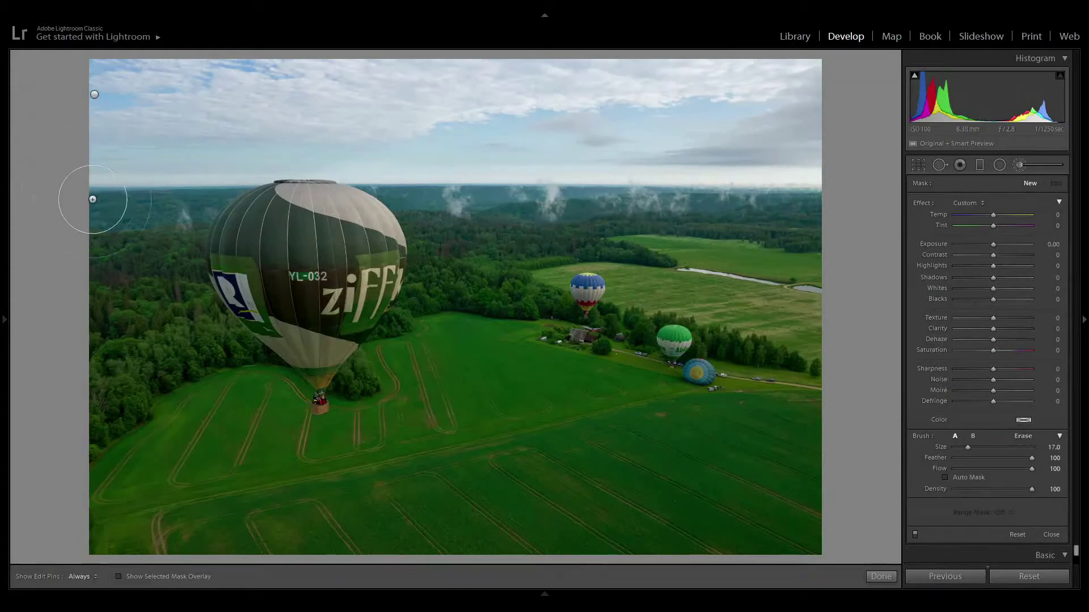
pyautogui.scroll(-6, 103, 205)
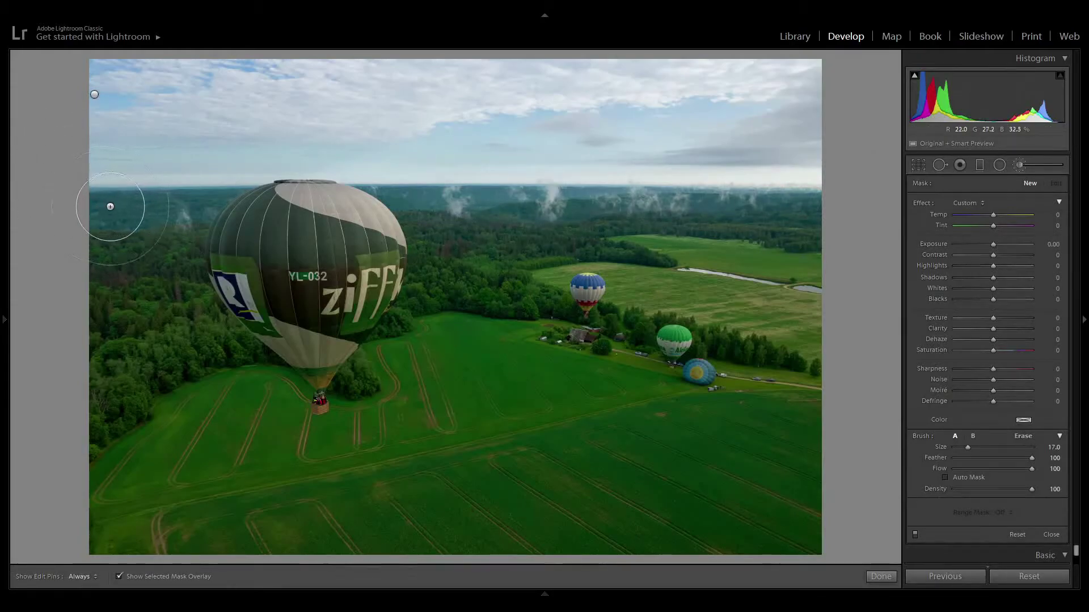
pyautogui.scroll(-2, 110, 205)
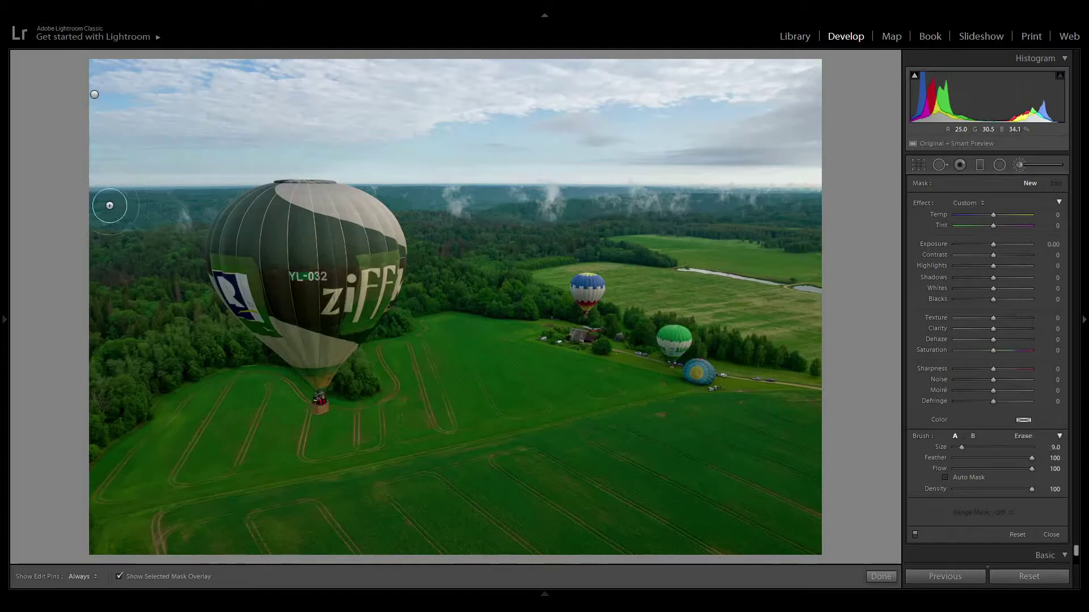
pyautogui.press('h')
pyautogui.moveTo(97, 202)
pyautogui.mouseDown()
pyautogui.moveTo(181, 204)
pyautogui.moveTo(93, 205)
pyautogui.moveTo(198, 205)
pyautogui.mouseUp()
pyautogui.scroll(-1, 774, 135)
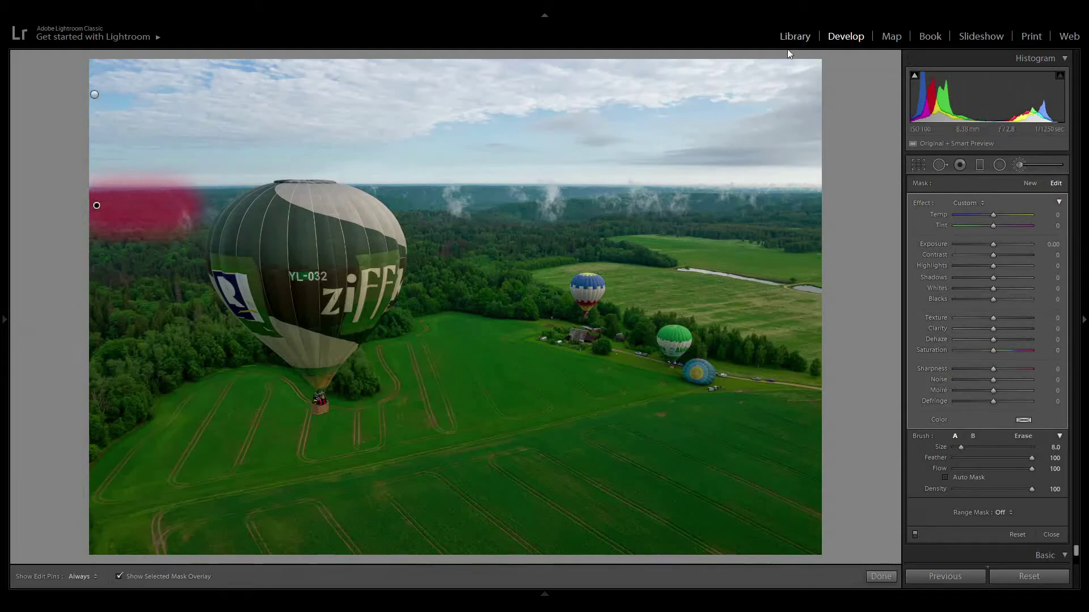
# - Extend the brush mask at 1:1 view along the horizon forest up to the large balloon's left side
pyautogui.moveTo(7, 111)
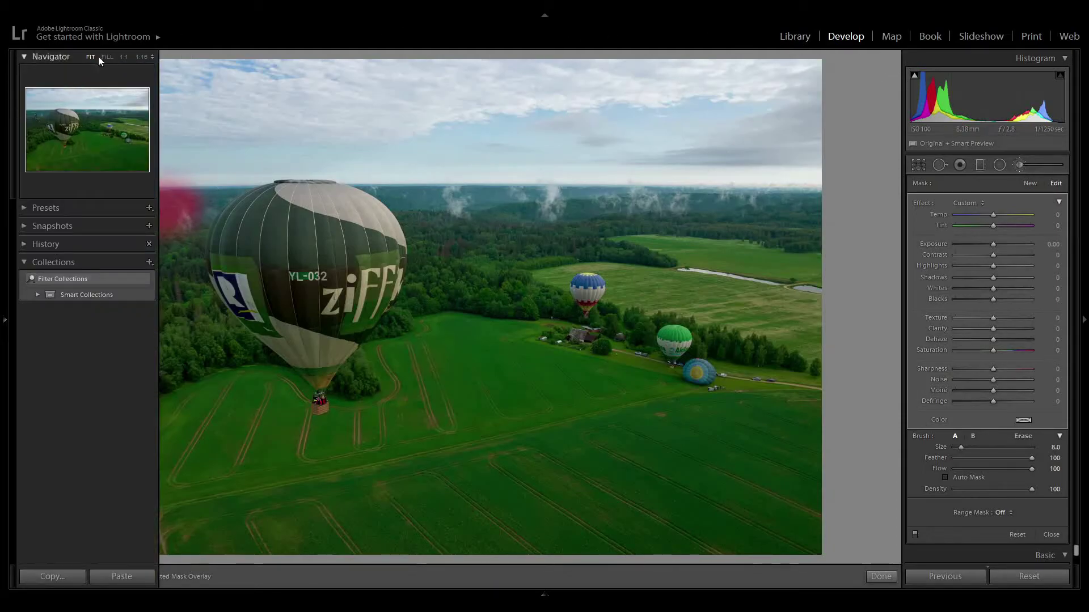
pyautogui.click(123, 57)
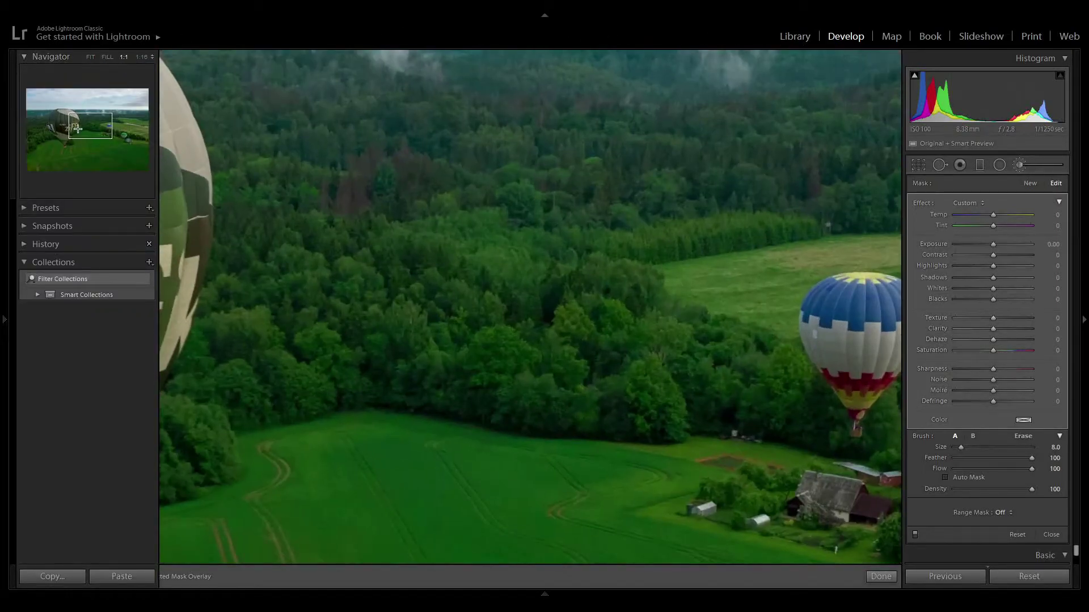
pyautogui.click(65, 122)
pyautogui.moveTo(65, 122); pyautogui.dragTo(45, 116)
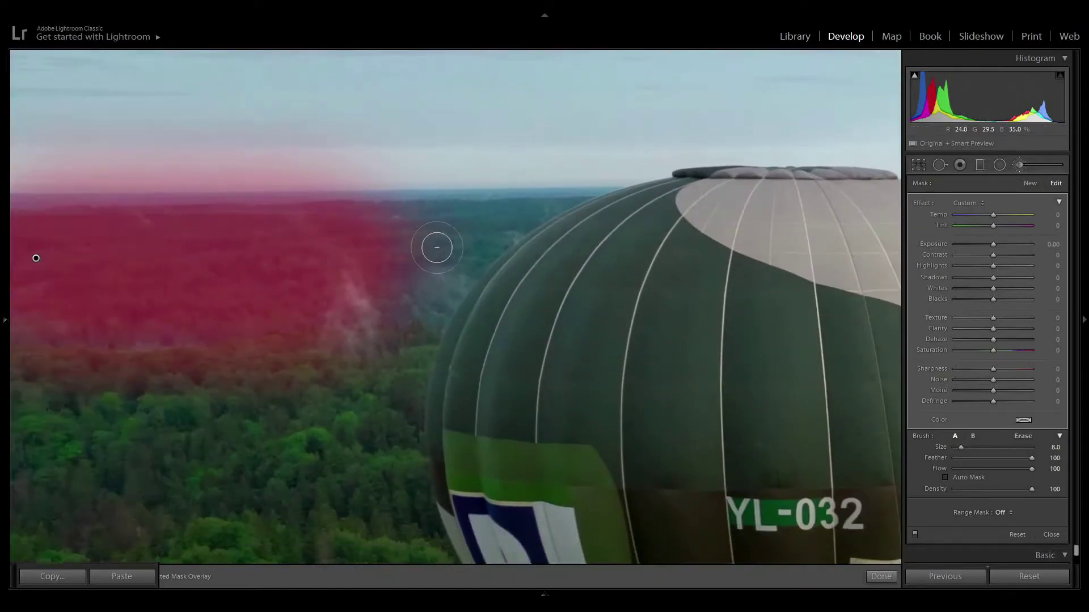
pyautogui.press('h')
pyautogui.moveTo(340, 219)
pyautogui.mouseDown()
pyautogui.moveTo(464, 199)
pyautogui.moveTo(347, 216)
pyautogui.moveTo(464, 227)
pyautogui.moveTo(391, 282)
pyautogui.moveTo(378, 307)
pyautogui.moveTo(429, 288)
pyautogui.moveTo(423, 304)
pyautogui.moveTo(287, 292)
pyautogui.moveTo(2, 310)
pyautogui.moveTo(105, 328)
pyautogui.moveTo(273, 330)
pyautogui.moveTo(11, 252)
pyautogui.moveTo(10, 225)
pyautogui.moveTo(49, 223)
pyautogui.moveTo(6, 206)
pyautogui.moveTo(306, 259)
pyautogui.moveTo(472, 230)
pyautogui.moveTo(427, 301)
pyautogui.moveTo(511, 212)
pyautogui.moveTo(465, 200)
pyautogui.moveTo(610, 191)
pyautogui.moveTo(577, 194)
pyautogui.moveTo(501, 240)
pyautogui.moveTo(529, 213)
pyautogui.mouseUp()
# - Reduce the brush size to 4 and fill the remaining forest along the large balloon's curved left edge
pyautogui.press(']')
pyautogui.press('[')
pyautogui.press('[')
pyautogui.press('[')
pyautogui.press('[')
pyautogui.press('h')
pyautogui.press('[')
pyautogui.press('[')
pyautogui.press('h')
pyautogui.moveTo(332, 302)
pyautogui.mouseDown()
pyautogui.moveTo(304, 323)
pyautogui.moveTo(346, 340)
pyautogui.moveTo(418, 331)
pyautogui.moveTo(340, 340)
pyautogui.moveTo(391, 341)
pyautogui.moveTo(437, 325)
pyautogui.moveTo(454, 295)
pyautogui.mouseUp()
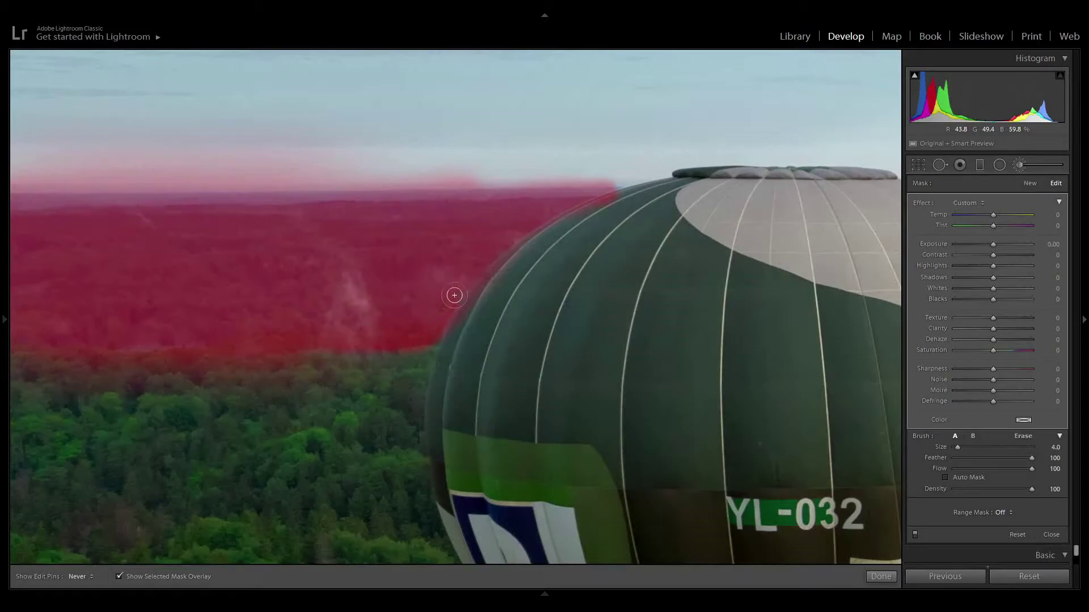
# - Erase the mask spill from the sky above the horizon left of the balloon with an erase brush of size 7
pyautogui.press('h')
pyautogui.press('alt')
pyautogui.press('h')
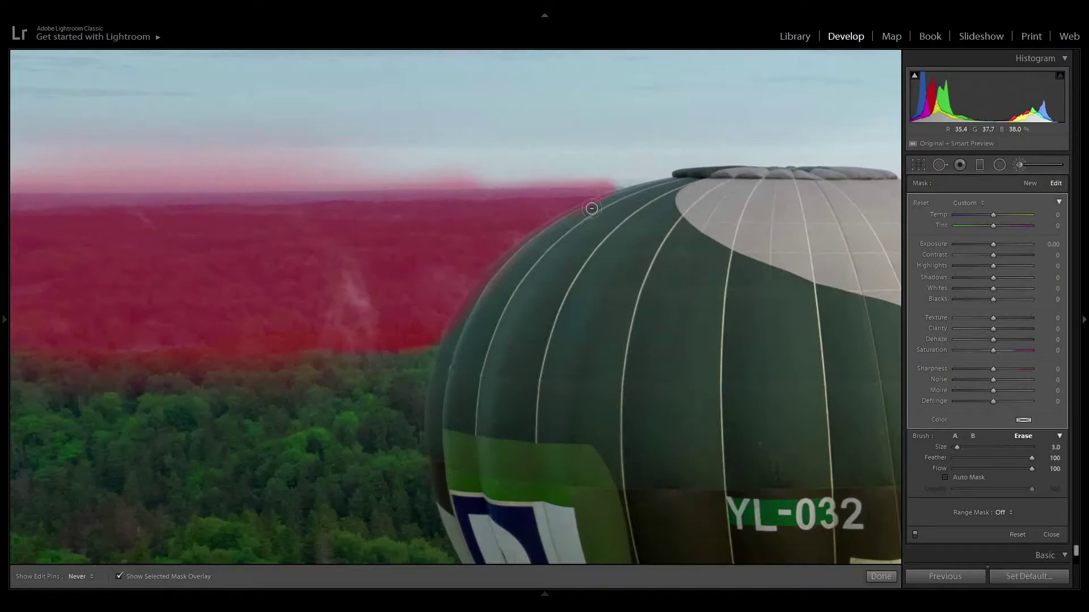
pyautogui.press('h')
pyautogui.press('alt')
pyautogui.moveTo(460, 170); pyautogui.dragTo(491, 165)
pyautogui.press('h')
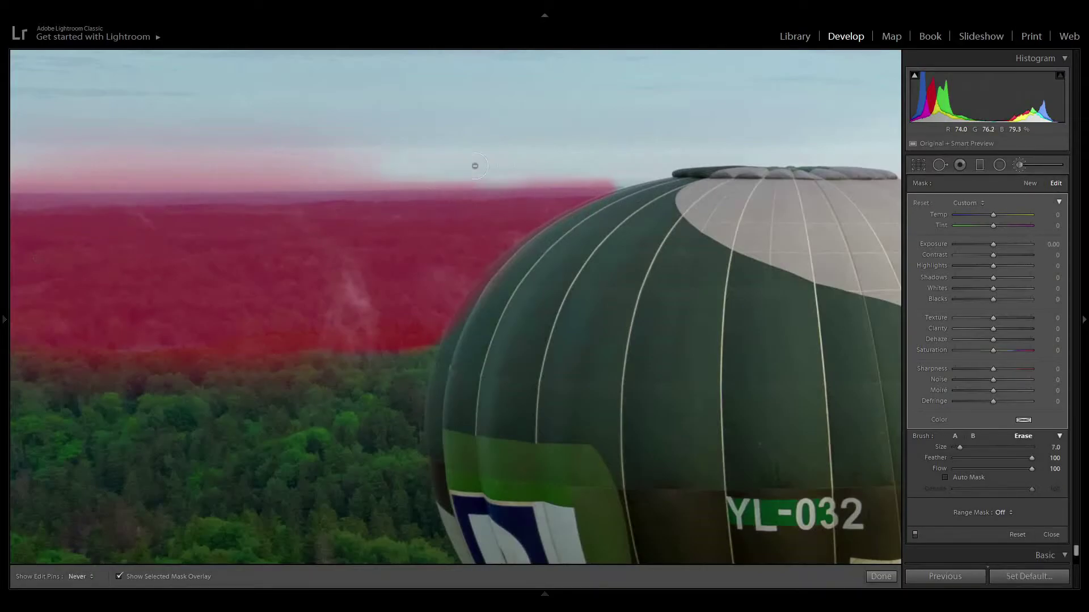
pyautogui.moveTo(334, 165); pyautogui.dragTo(2, 169)
pyautogui.moveTo(428, 161); pyautogui.dragTo(106, 131)
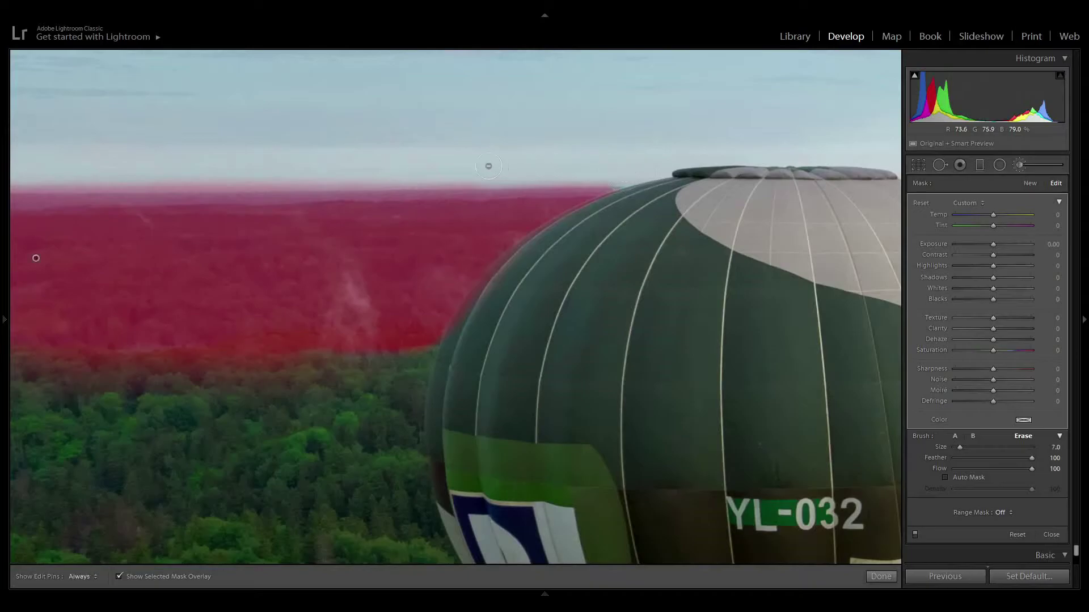
# - Paint a thin mask strip along the horizon just right of the large balloon's top with brush size 3
pyautogui.moveTo(5, 95)
pyautogui.moveTo(60, 107); pyautogui.dragTo(86, 113)
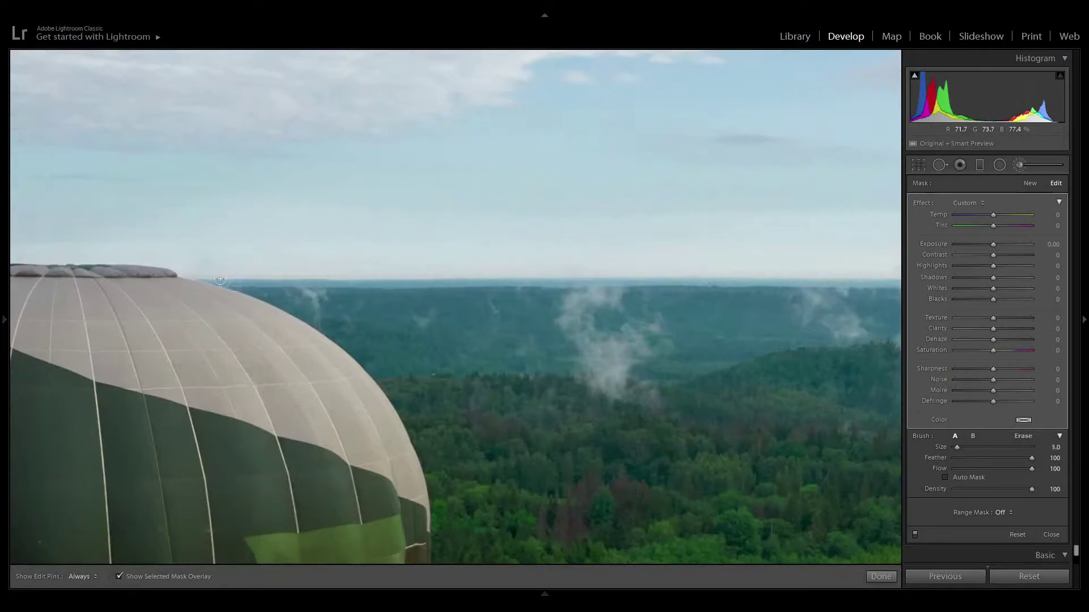
pyautogui.press('h')
pyautogui.moveTo(227, 283); pyautogui.dragTo(510, 289)
pyautogui.press('h')
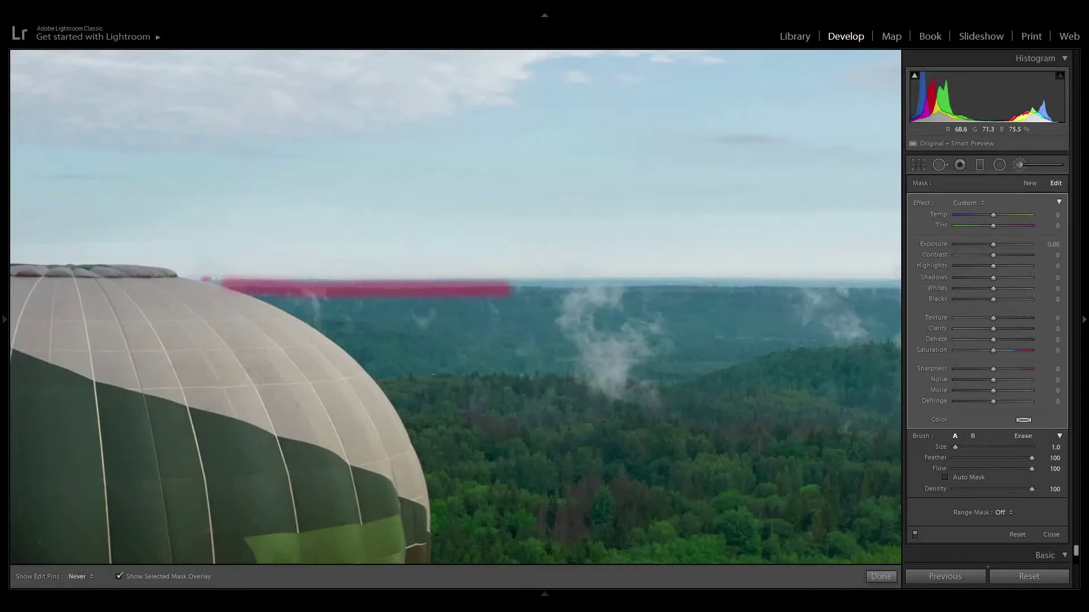
# - Enlarge the brush to size 6 and fill the distant forest between the balloon's right edge and the first mist plume
pyautogui.press('alt')
pyautogui.press(']')
pyautogui.press(']')
pyautogui.press(']')
pyautogui.moveTo(277, 295); pyautogui.dragTo(703, 390)
pyautogui.moveTo(407, 311)
pyautogui.mouseDown()
pyautogui.moveTo(586, 310)
pyautogui.moveTo(347, 302)
pyautogui.moveTo(753, 305)
pyautogui.moveTo(554, 324)
pyautogui.moveTo(674, 333)
pyautogui.moveTo(688, 346)
pyautogui.moveTo(598, 365)
pyautogui.moveTo(668, 367)
pyautogui.moveTo(729, 348)
pyautogui.moveTo(623, 379)
pyautogui.moveTo(546, 348)
pyautogui.moveTo(624, 347)
pyautogui.moveTo(499, 329)
pyautogui.moveTo(540, 355)
pyautogui.moveTo(435, 348)
pyautogui.moveTo(437, 329)
pyautogui.moveTo(504, 332)
pyautogui.moveTo(387, 337)
pyautogui.moveTo(285, 295)
pyautogui.moveTo(379, 343)
pyautogui.moveTo(351, 335)
pyautogui.moveTo(379, 361)
pyautogui.moveTo(614, 374)
pyautogui.mouseUp()
pyautogui.press('h')
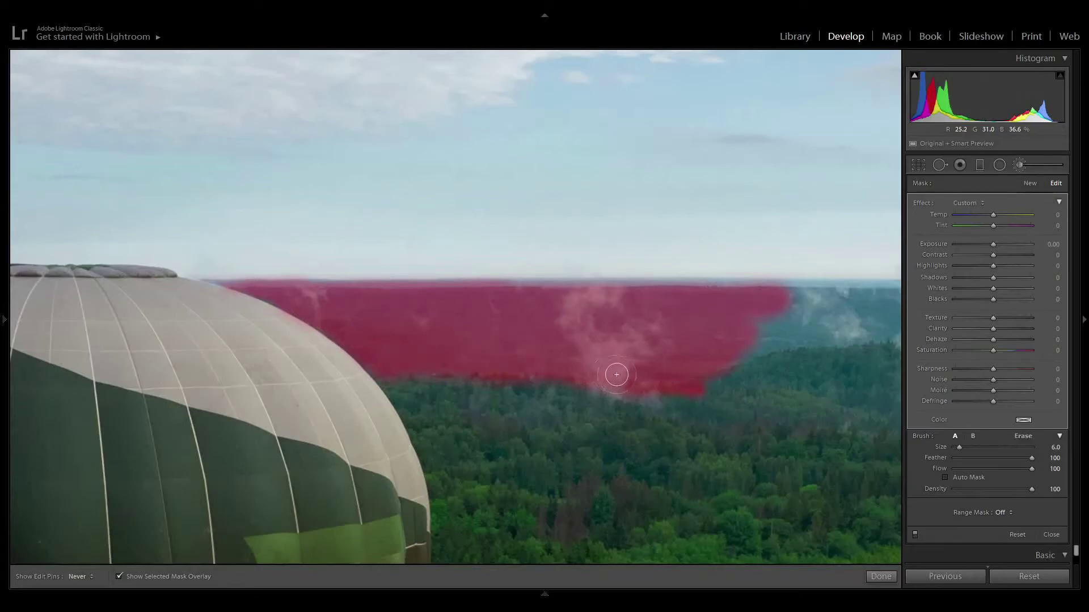
# - Extend the mask rightward over the second mist plume and along the horizon, then check it on the full photo
pyautogui.moveTo(705, 358)
pyautogui.mouseDown()
pyautogui.moveTo(851, 326)
pyautogui.moveTo(721, 321)
pyautogui.moveTo(843, 315)
pyautogui.moveTo(803, 300)
pyautogui.mouseUp()
pyautogui.press('h')
pyautogui.press('h')
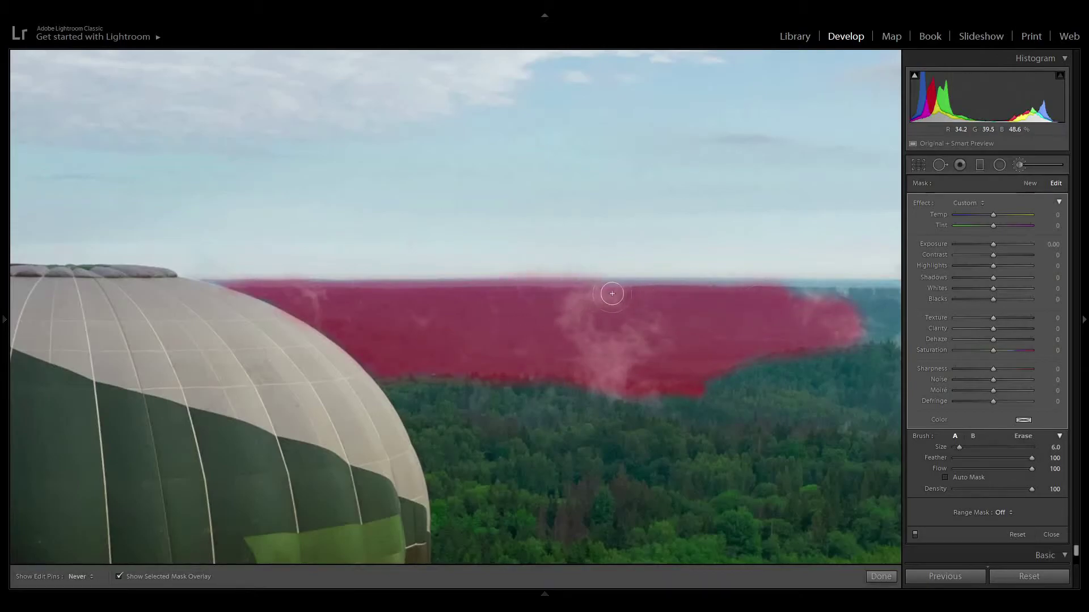
pyautogui.moveTo(678, 294); pyautogui.dragTo(882, 294)
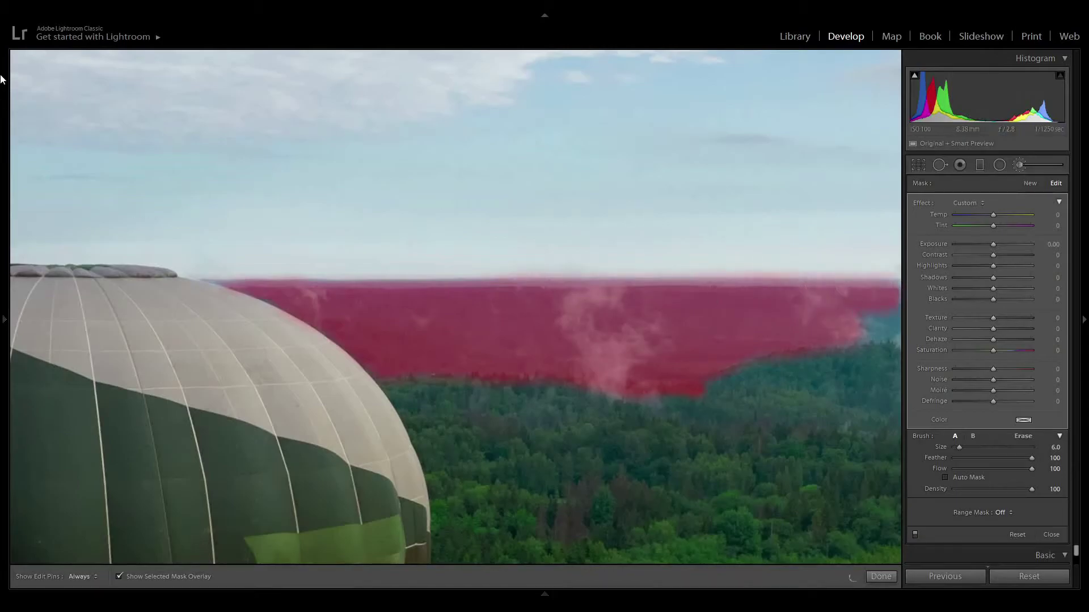
pyautogui.moveTo(4, 68)
pyautogui.moveTo(69, 120); pyautogui.dragTo(94, 123)
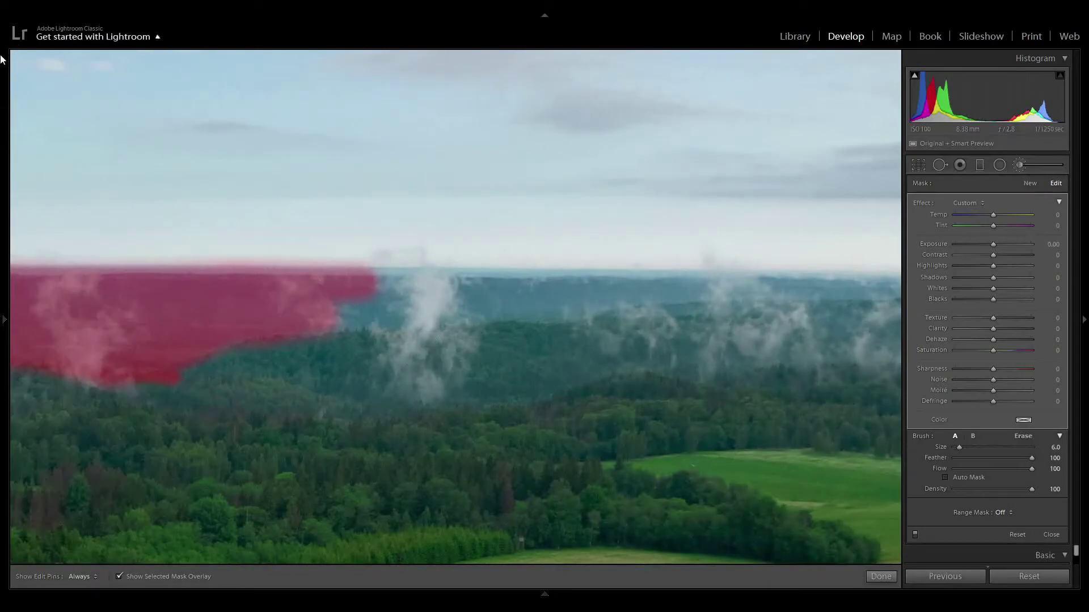
pyautogui.moveTo(5, 92)
pyautogui.click(90, 58)
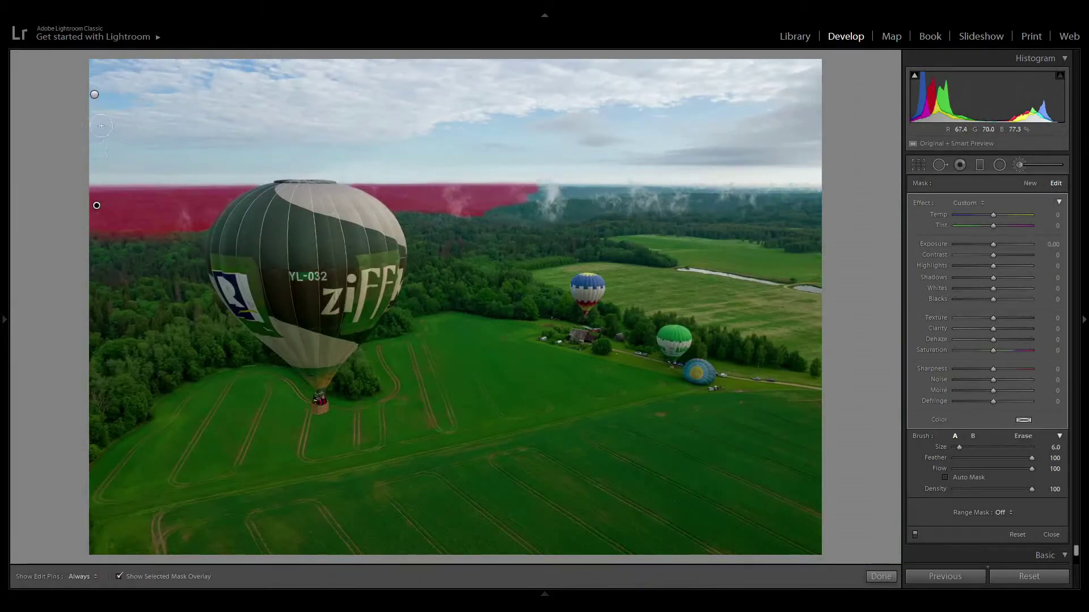
# - Paint the misty hills and horizon in the middle of the photo at 1:1 with brush size 7
pyautogui.moveTo(1, 71)
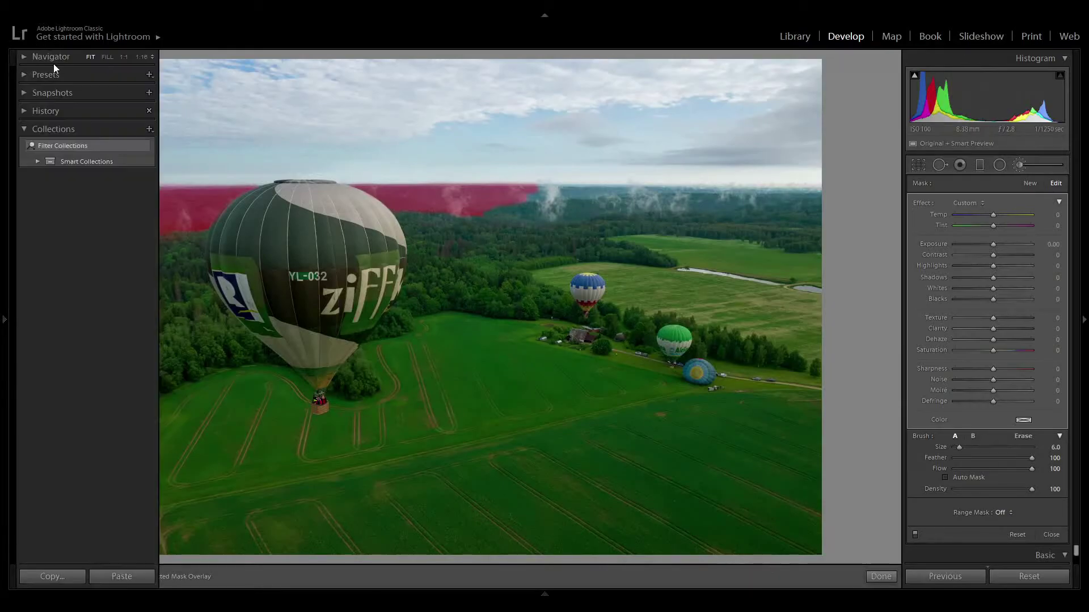
pyautogui.click(21, 59)
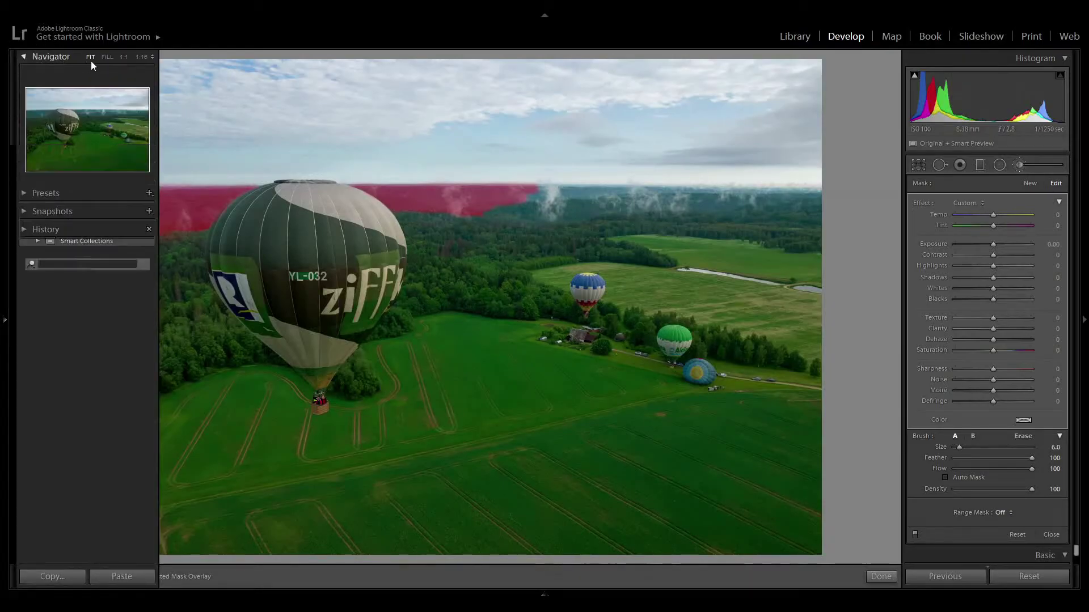
pyautogui.click(122, 56)
pyautogui.press('h')
pyautogui.scroll(1, 386, 299)
pyautogui.moveTo(386, 299); pyautogui.dragTo(484, 294)
pyautogui.moveTo(314, 308)
pyautogui.mouseDown()
pyautogui.moveTo(648, 290)
pyautogui.moveTo(270, 326)
pyautogui.moveTo(170, 356)
pyautogui.moveTo(165, 368)
pyautogui.moveTo(296, 394)
pyautogui.moveTo(237, 365)
pyautogui.moveTo(298, 364)
pyautogui.moveTo(309, 345)
pyautogui.moveTo(394, 362)
pyautogui.moveTo(317, 387)
pyautogui.moveTo(331, 396)
pyautogui.moveTo(563, 376)
pyautogui.moveTo(646, 346)
pyautogui.moveTo(340, 383)
pyautogui.moveTo(584, 334)
pyautogui.moveTo(543, 326)
pyautogui.moveTo(405, 338)
pyautogui.moveTo(833, 323)
pyautogui.moveTo(347, 282)
pyautogui.moveTo(803, 288)
pyautogui.mouseUp()
pyautogui.press('alt')
pyautogui.moveTo(352, 242)
pyautogui.mouseDown()
pyautogui.moveTo(377, 247)
pyautogui.moveTo(334, 248)
pyautogui.moveTo(815, 255)
pyautogui.mouseUp()
pyautogui.press('h')
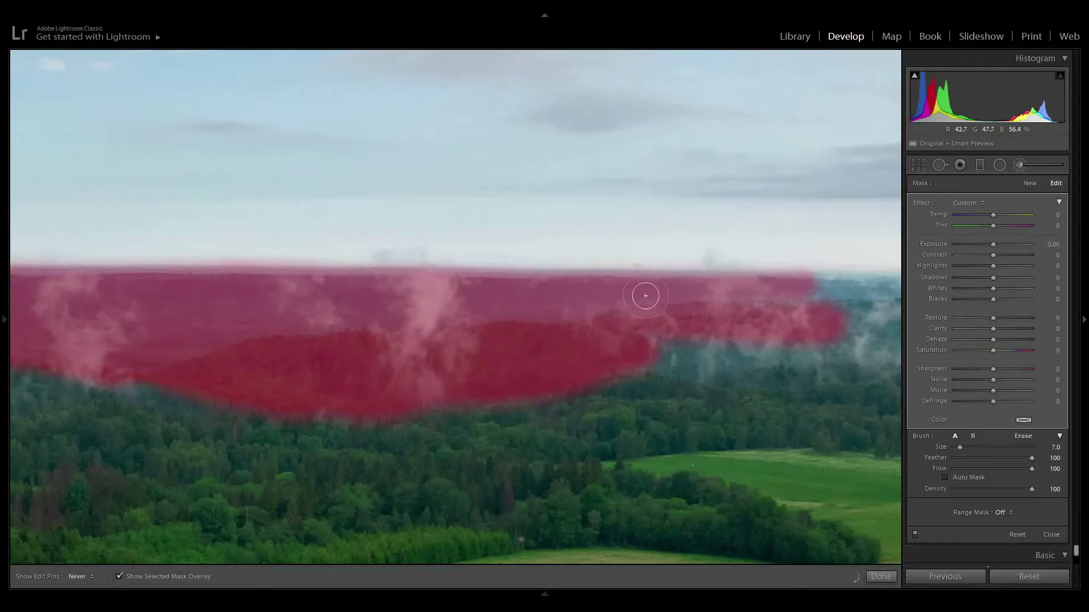
# - Continue the mask over the misty forest and horizon above the green field right of centre
pyautogui.moveTo(4, 151)
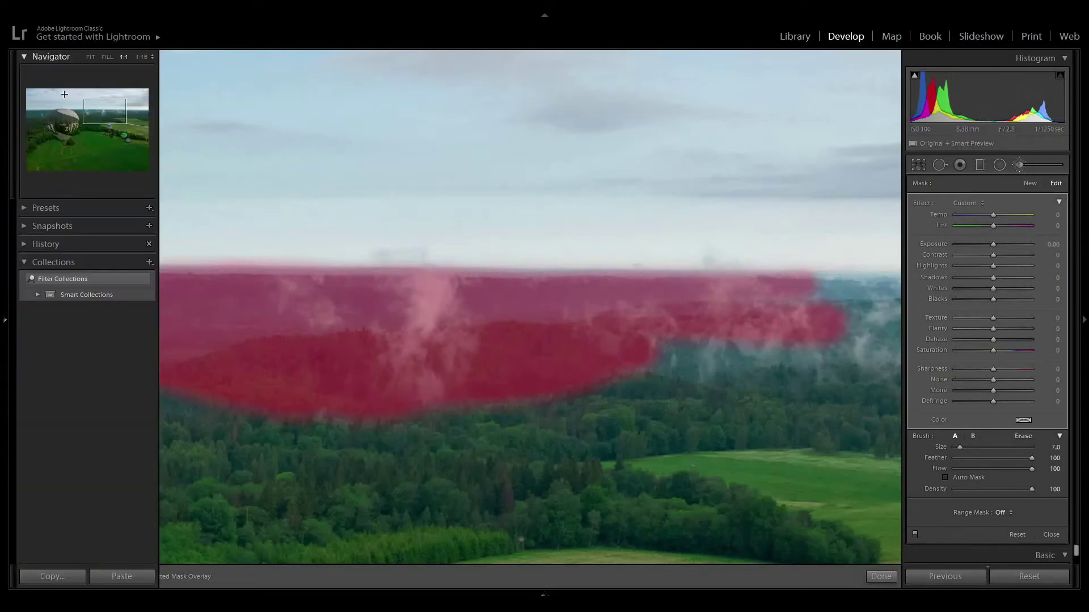
pyautogui.moveTo(96, 120); pyautogui.dragTo(127, 114)
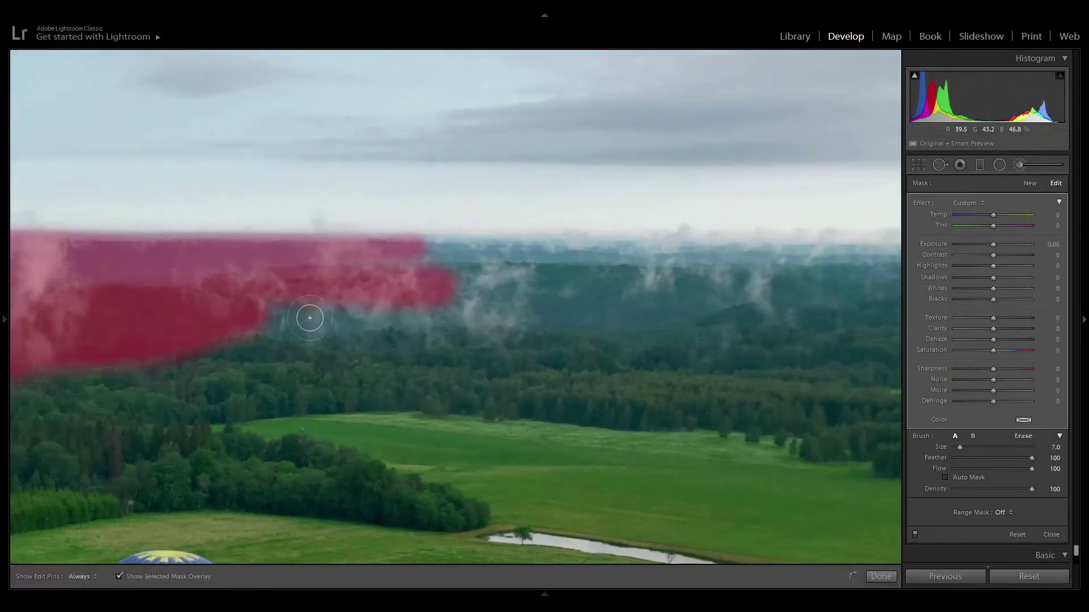
pyautogui.press('h')
pyautogui.moveTo(238, 307)
pyautogui.mouseDown()
pyautogui.moveTo(432, 324)
pyautogui.moveTo(559, 309)
pyautogui.mouseUp()
pyautogui.moveTo(333, 297)
pyautogui.mouseDown()
pyautogui.moveTo(508, 273)
pyautogui.moveTo(352, 265)
pyautogui.moveTo(346, 281)
pyautogui.moveTo(351, 261)
pyautogui.moveTo(398, 253)
pyautogui.moveTo(739, 264)
pyautogui.moveTo(479, 288)
pyautogui.moveTo(707, 288)
pyautogui.moveTo(560, 319)
pyautogui.moveTo(879, 296)
pyautogui.moveTo(871, 302)
pyautogui.moveTo(695, 284)
pyautogui.moveTo(894, 279)
pyautogui.moveTo(713, 269)
pyautogui.moveTo(741, 262)
pyautogui.moveTo(912, 260)
pyautogui.moveTo(898, 305)
pyautogui.moveTo(504, 313)
pyautogui.moveTo(670, 330)
pyautogui.moveTo(908, 310)
pyautogui.moveTo(830, 318)
pyautogui.moveTo(359, 290)
pyautogui.moveTo(750, 298)
pyautogui.moveTo(896, 250)
pyautogui.moveTo(818, 263)
pyautogui.moveTo(542, 250)
pyautogui.moveTo(583, 248)
pyautogui.moveTo(347, 252)
pyautogui.mouseUp()
pyautogui.press('h')
pyautogui.press('h')
pyautogui.press('h')
# - Complete the mask over the distant forest up to the photo's right edge
pyautogui.moveTo(2, 150)
pyautogui.moveTo(113, 116); pyautogui.dragTo(142, 117)
pyautogui.press('h')
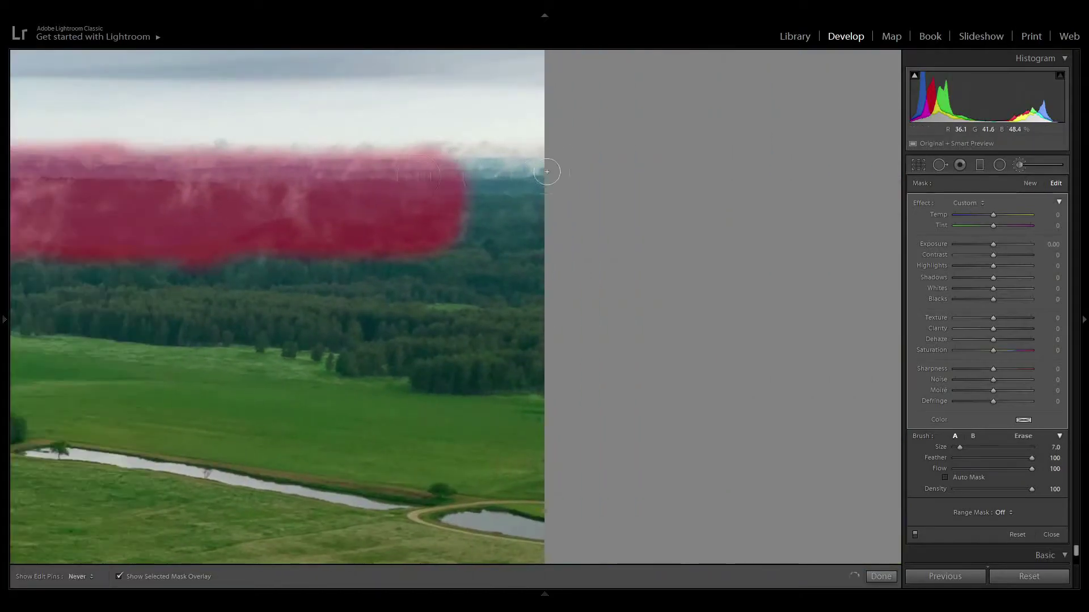
pyautogui.moveTo(554, 170); pyautogui.dragTo(452, 175)
pyautogui.moveTo(530, 213)
pyautogui.mouseDown()
pyautogui.moveTo(428, 218)
pyautogui.moveTo(546, 230)
pyautogui.moveTo(479, 230)
pyautogui.moveTo(536, 219)
pyautogui.moveTo(428, 226)
pyautogui.mouseUp()
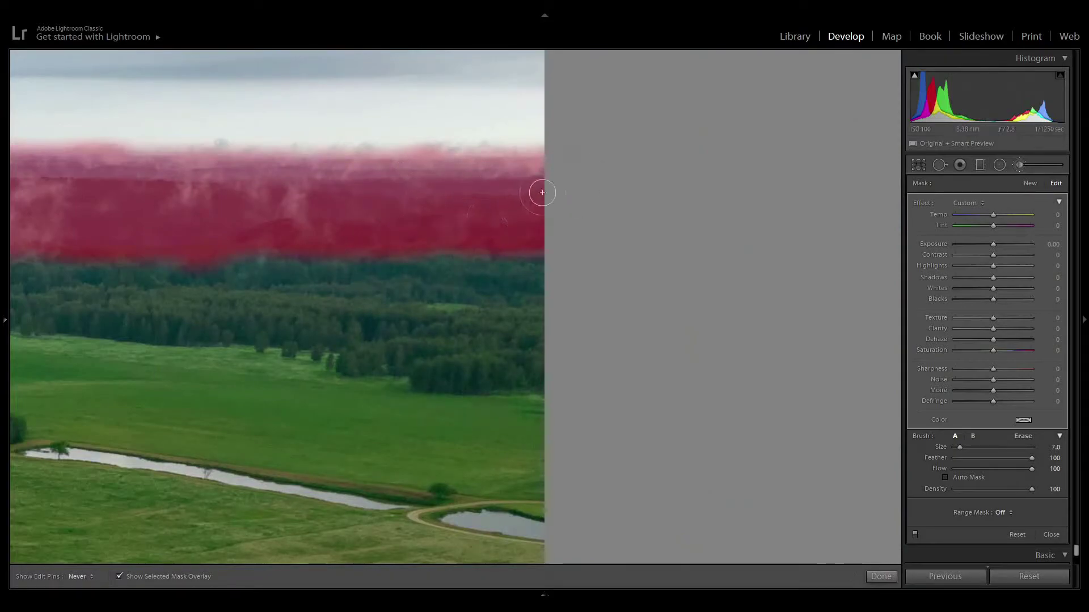
pyautogui.press('h')
# - Return to the full photo view and hide the brush's mask overlay
pyautogui.moveTo(4, 146)
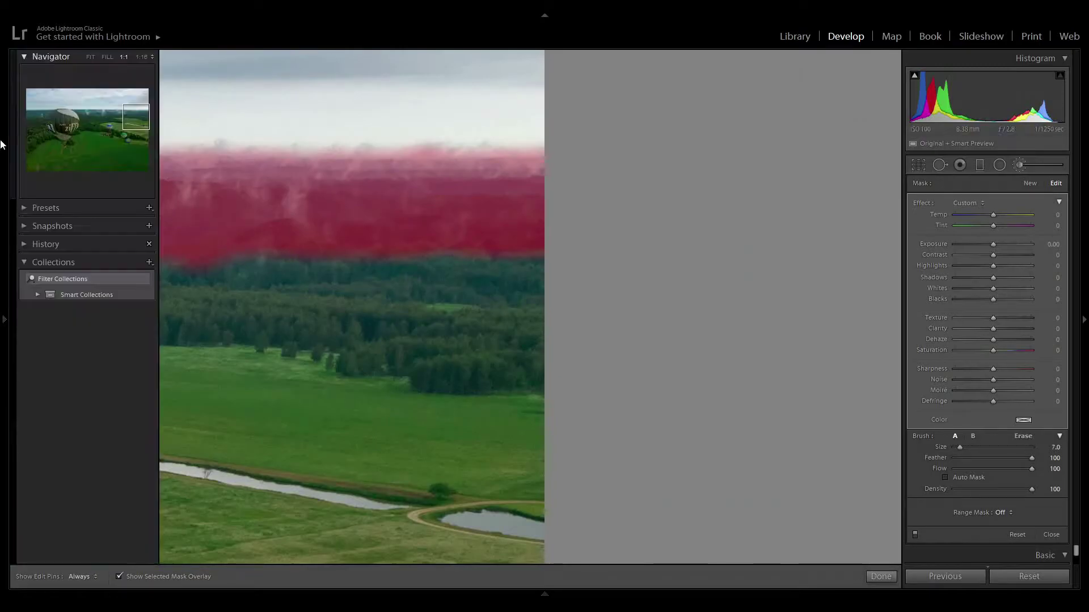
pyautogui.click(91, 58)
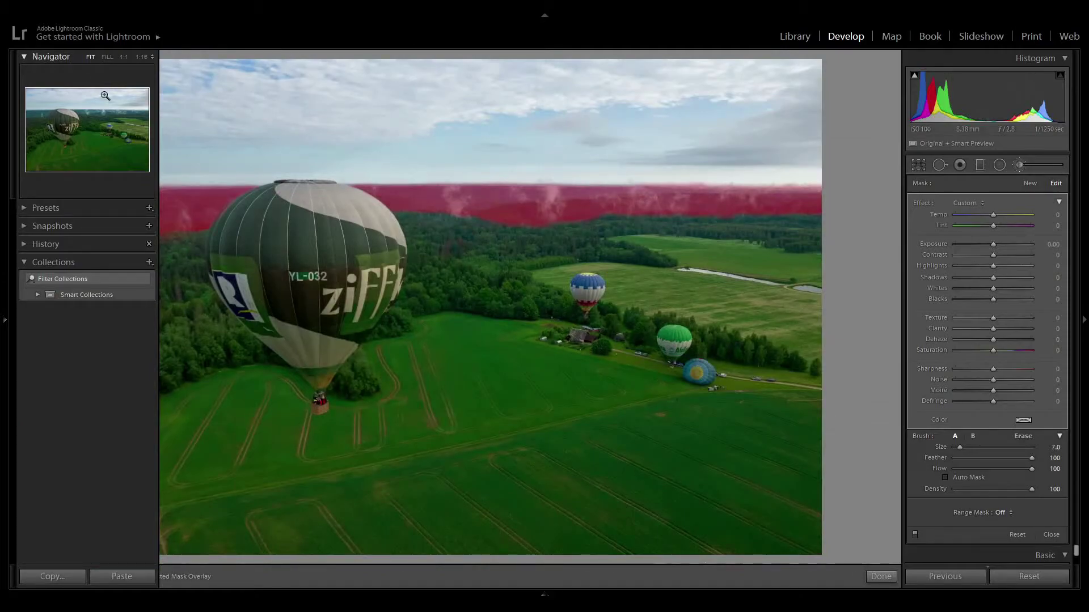
pyautogui.press('o')
pyautogui.press('F7')
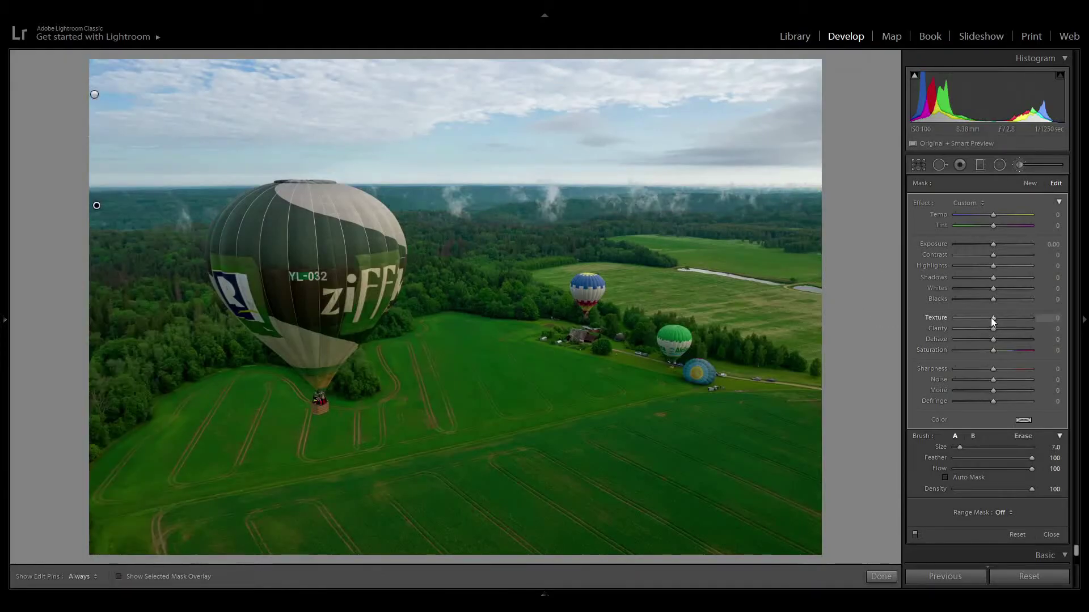
# - Try a lower Dehaze on the distant forest brush, reset it, and set Texture to -21 and Clarity to -24
pyautogui.click(991, 339)
pyautogui.moveTo(992, 340)
pyautogui.mouseDown()
pyautogui.moveTo(970, 337)
pyautogui.moveTo(984, 338)
pyautogui.mouseUp()
pyautogui.doubleClick(985, 338)
pyautogui.moveTo(991, 323); pyautogui.dragTo(978, 317)
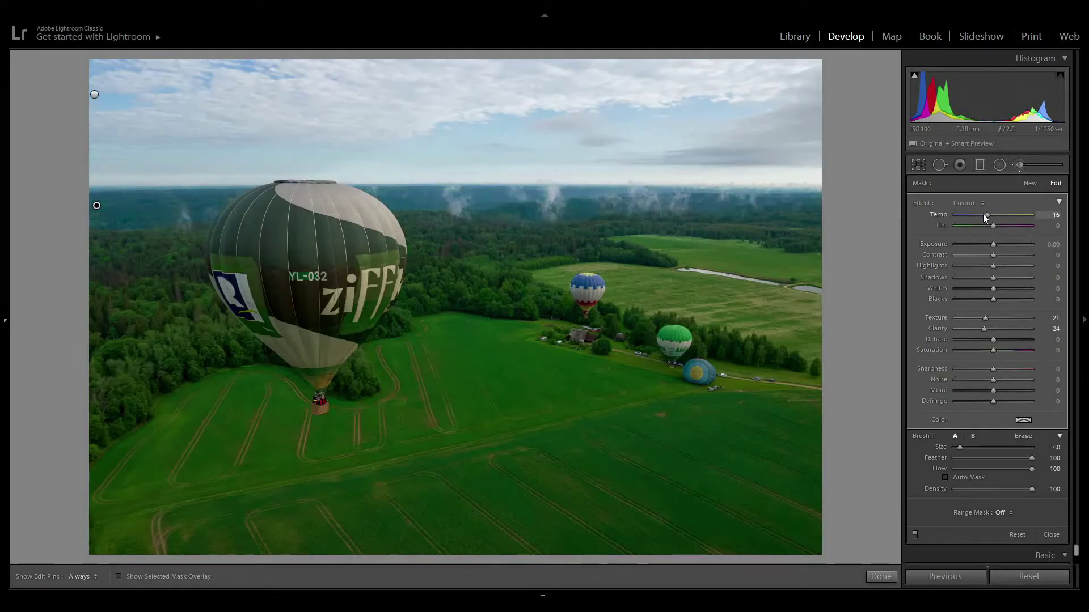
# - Set the forest brush's Texture to -16 and Clarity to -10, and reset Temp to 0 after trying cooler and warmer values
pyautogui.moveTo(983, 214); pyautogui.dragTo(996, 214)
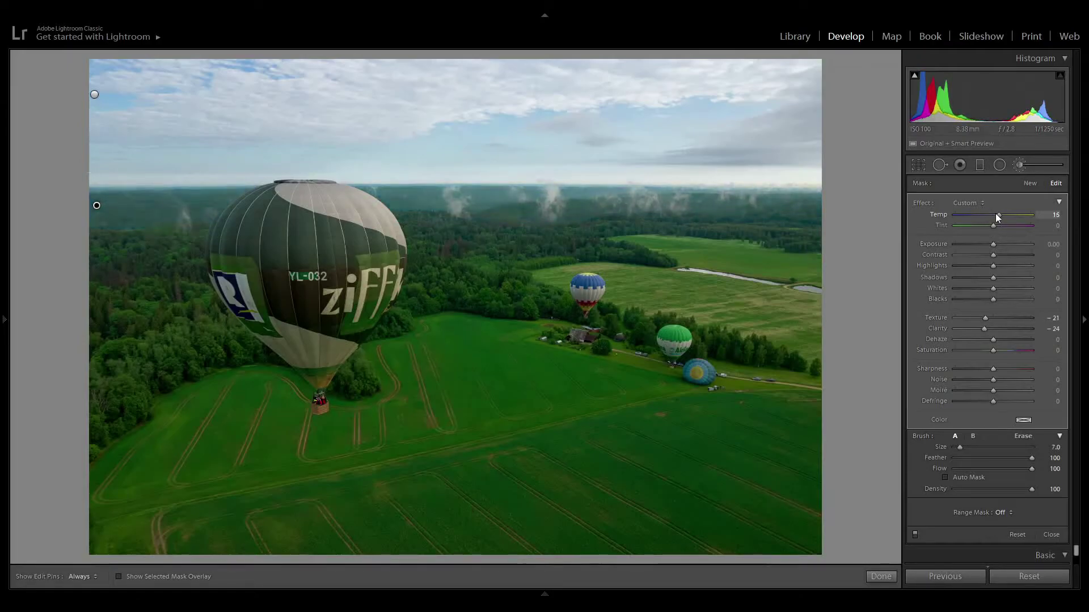
pyautogui.moveTo(988, 317); pyautogui.dragTo(989, 316)
pyautogui.moveTo(998, 218); pyautogui.dragTo(990, 216)
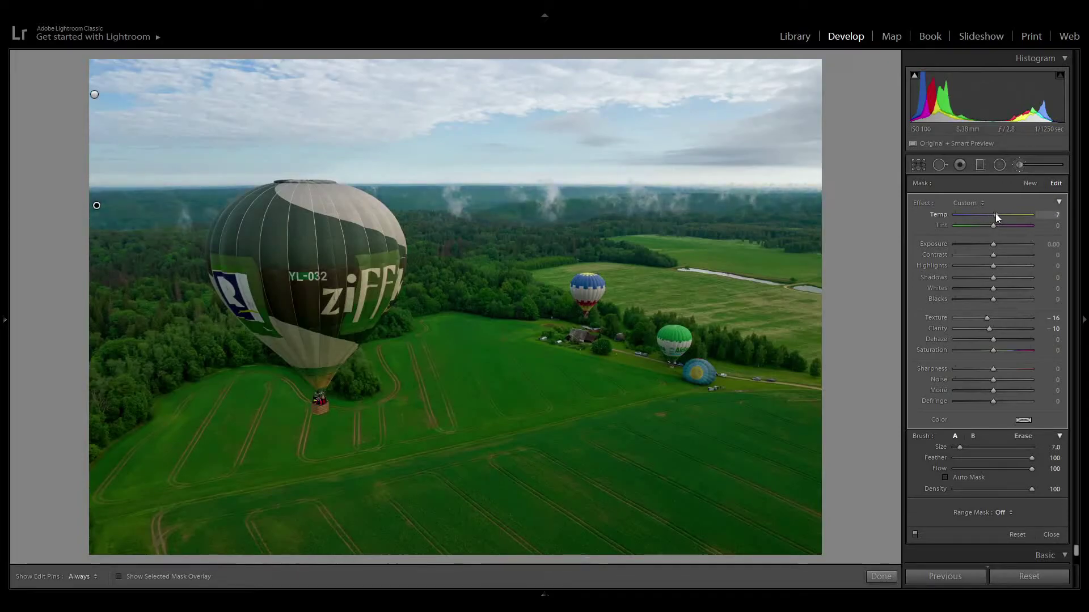
pyautogui.doubleClick(993, 219)
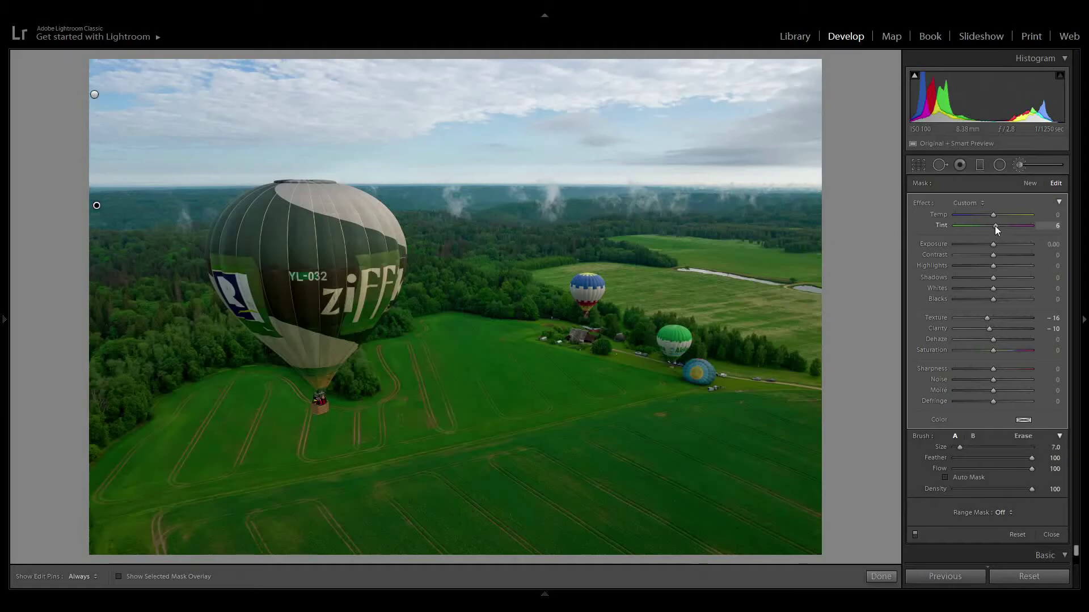
# - Try shifting the forest brush's Tint, reset it to 0, and set Texture to -19
pyautogui.moveTo(990, 229); pyautogui.dragTo(981, 229)
pyautogui.doubleClick(981, 226)
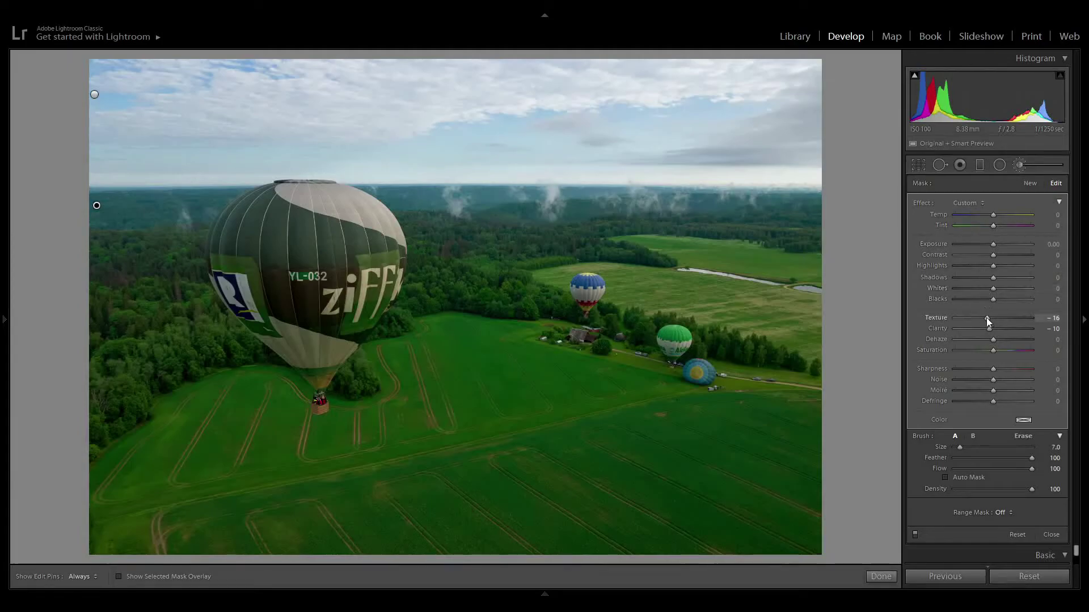
pyautogui.moveTo(998, 318); pyautogui.dragTo(985, 320)
# - Try lowering the forest brush's Exposure to -0.24 and reset it to 0.00
pyautogui.moveTo(991, 244); pyautogui.dragTo(989, 244)
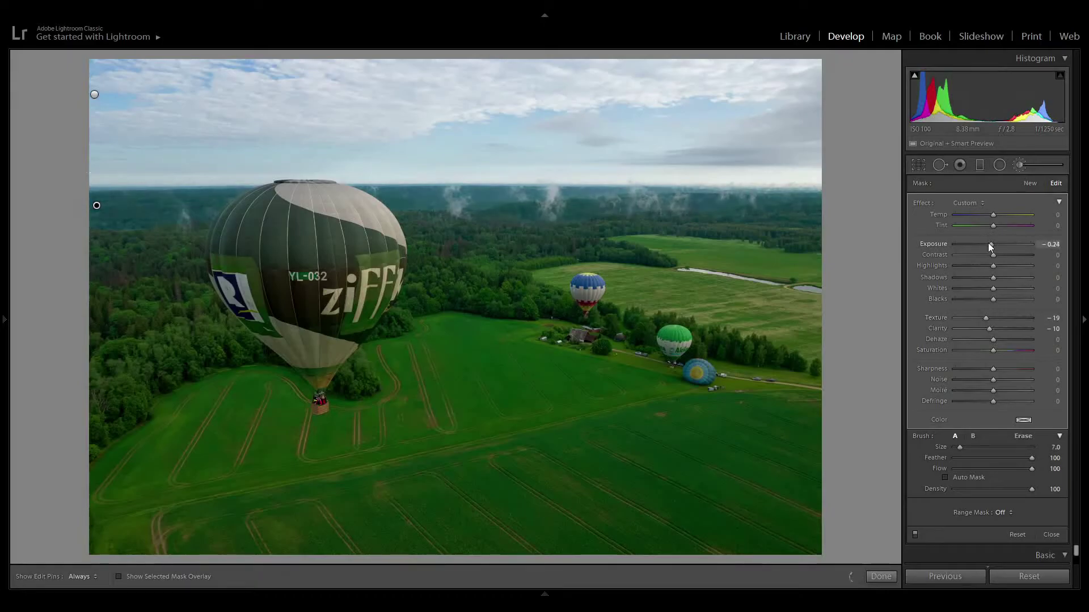
pyautogui.moveTo(987, 246); pyautogui.dragTo(990, 245)
pyautogui.doubleClick(992, 243)
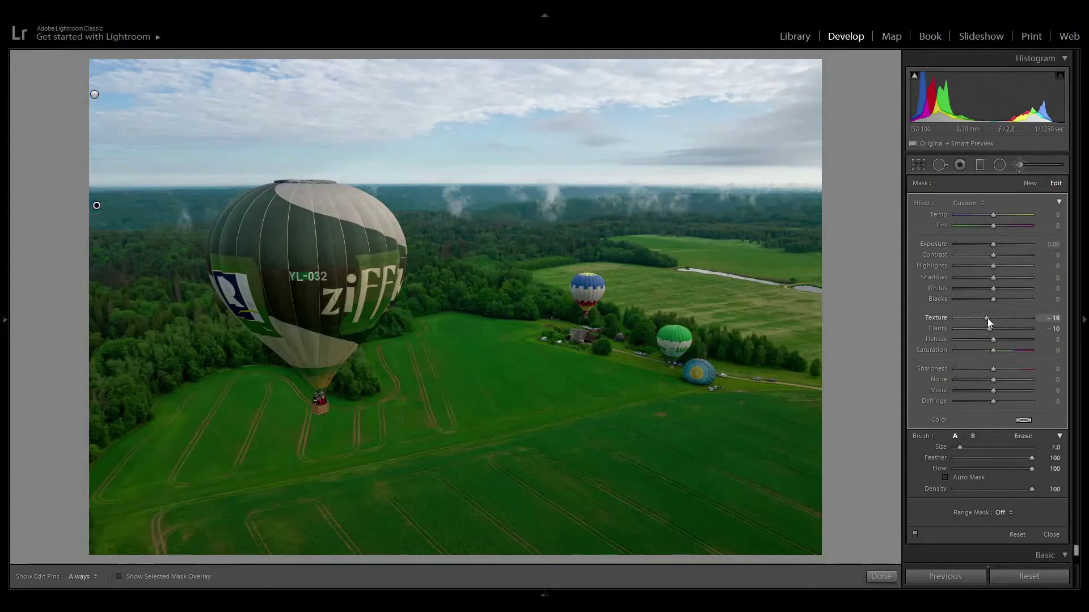
# - Try a Texture of -18 on the distant forest brush, then delete that brush adjustment entirely
pyautogui.moveTo(993, 317)
pyautogui.mouseDown()
pyautogui.moveTo(977, 315)
pyautogui.moveTo(992, 315)
pyautogui.moveTo(988, 328)
pyautogui.mouseUp()
pyautogui.press('Delete')
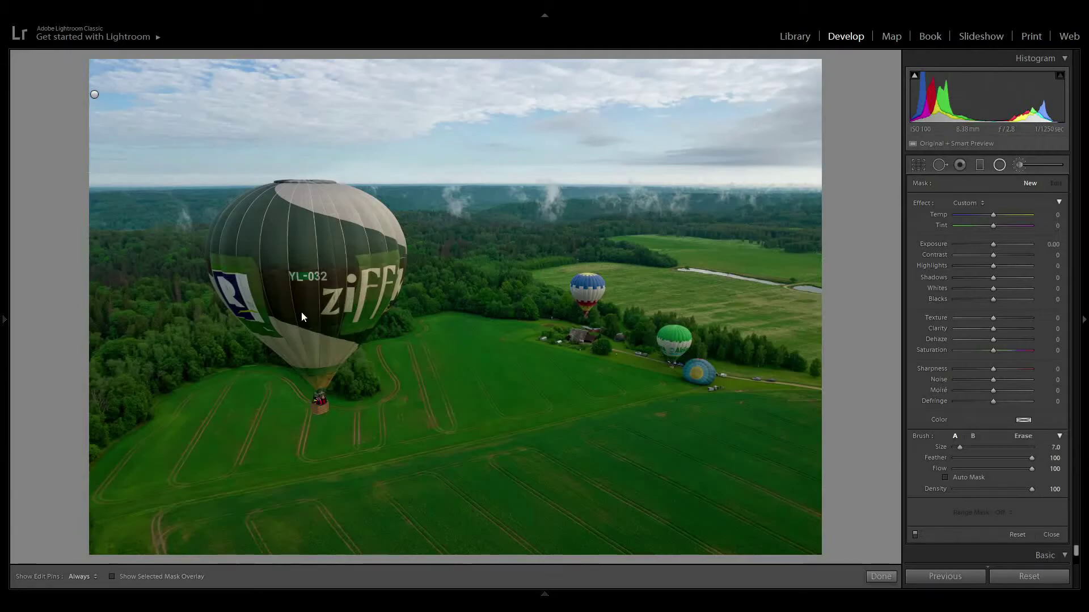
# - Draw a radial filter around the large balloon, enlarging and slightly tilting the ellipse until it encloses both the envelope and the basket
pyautogui.hotkey('shift', 'm')
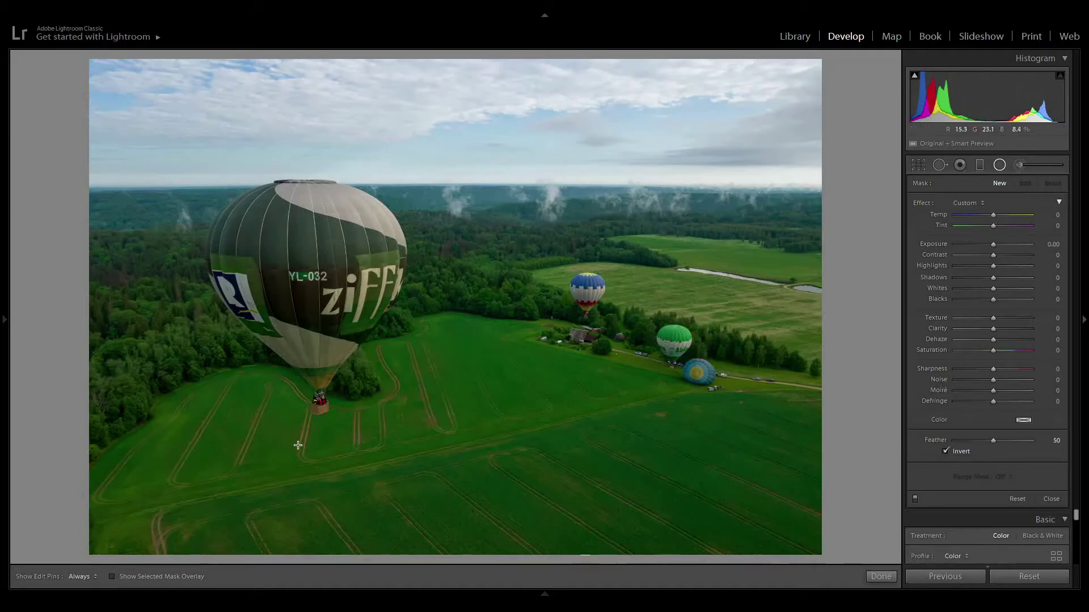
pyautogui.press('shift')
pyautogui.moveTo(320, 299); pyautogui.dragTo(422, 427)
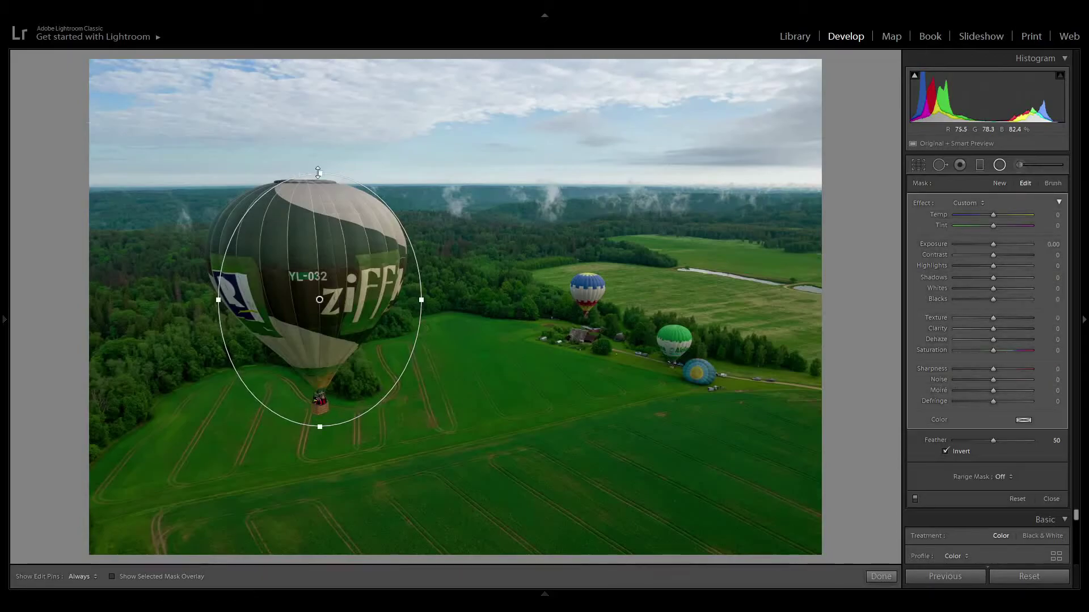
pyautogui.moveTo(318, 172); pyautogui.dragTo(318, 165)
pyautogui.moveTo(218, 303); pyautogui.dragTo(199, 301)
pyautogui.moveTo(295, 241); pyautogui.dragTo(284, 235)
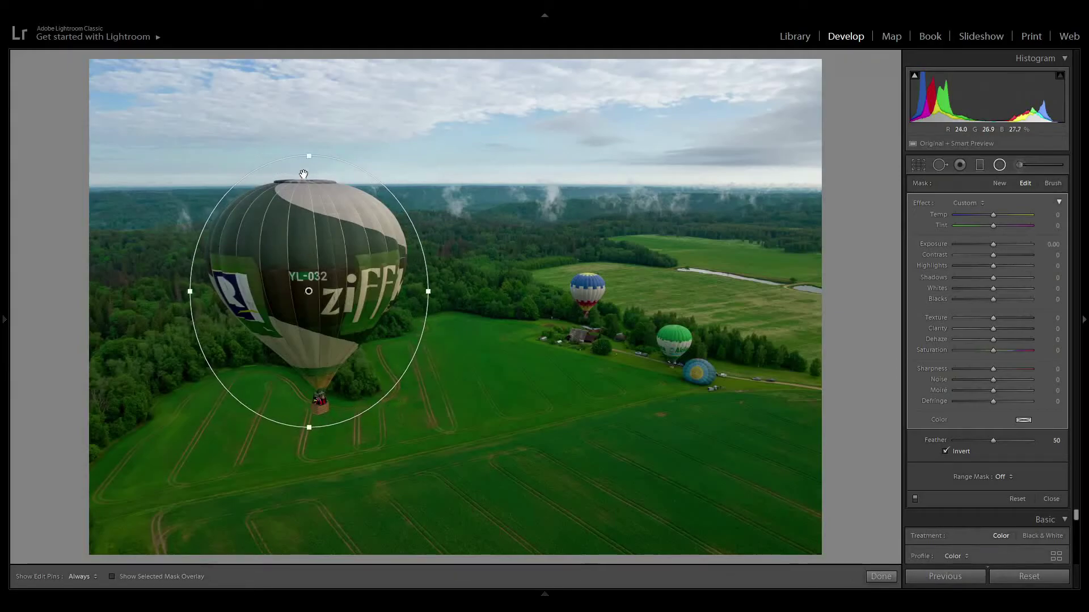
pyautogui.moveTo(308, 156); pyautogui.dragTo(307, 147)
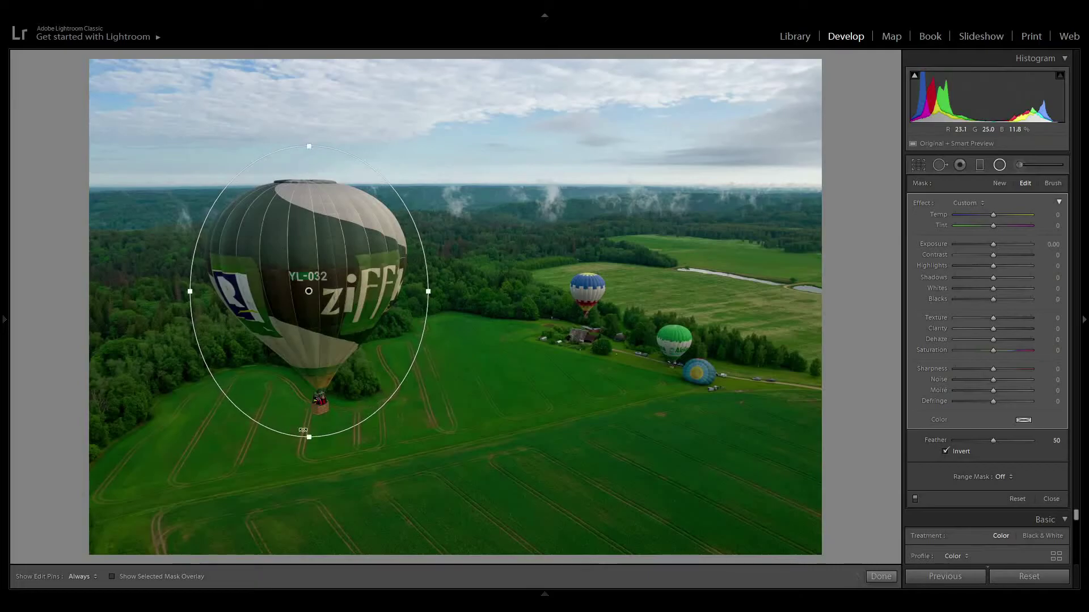
pyautogui.moveTo(304, 431); pyautogui.dragTo(321, 448)
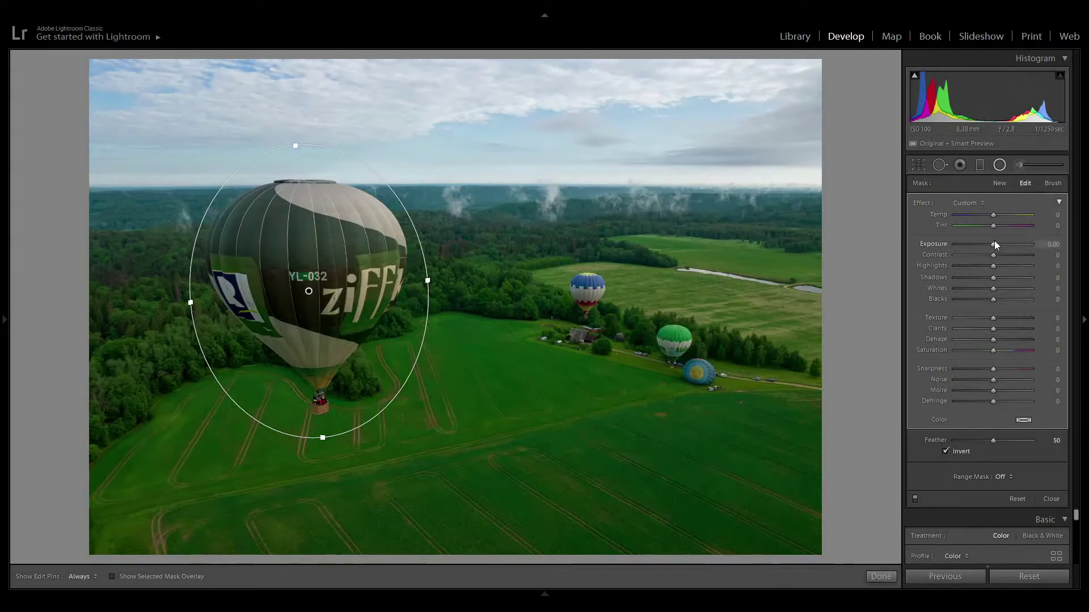
# - Set the balloon radial filter's Exposure to 0.72, Temp to -10, Dehaze to 15, Whites to 18 and Highlights to 27
pyautogui.moveTo(992, 244); pyautogui.dragTo(996, 245)
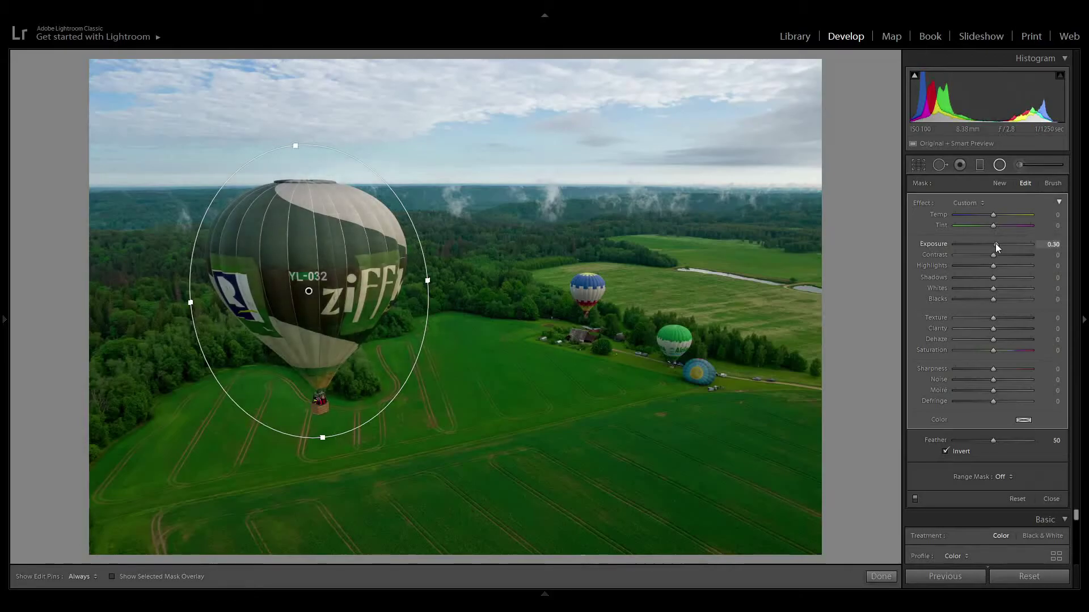
pyautogui.moveTo(992, 341); pyautogui.dragTo(993, 340)
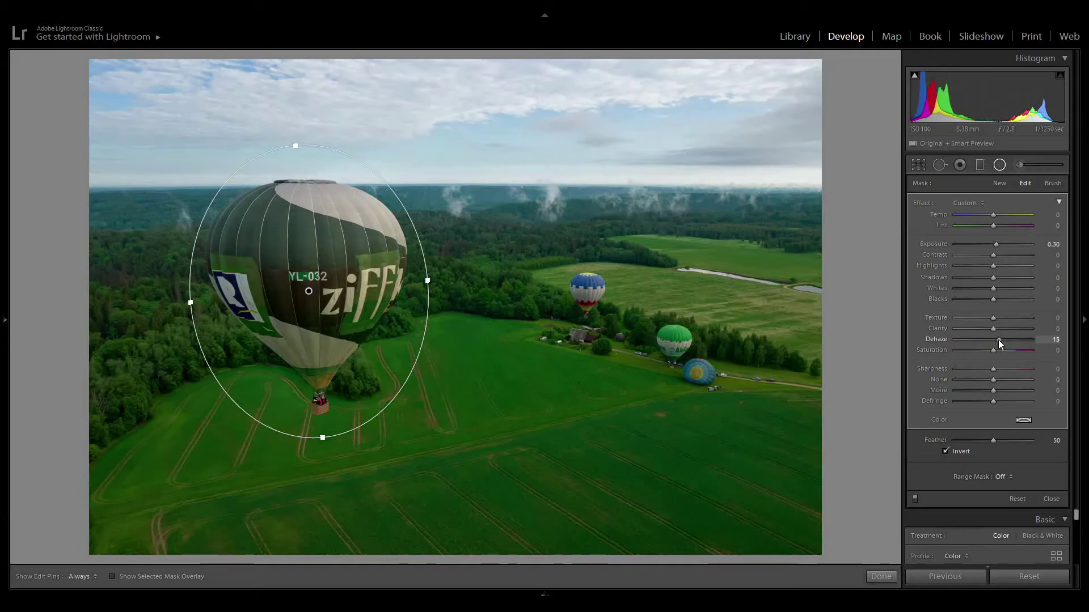
pyautogui.moveTo(995, 245); pyautogui.dragTo(999, 244)
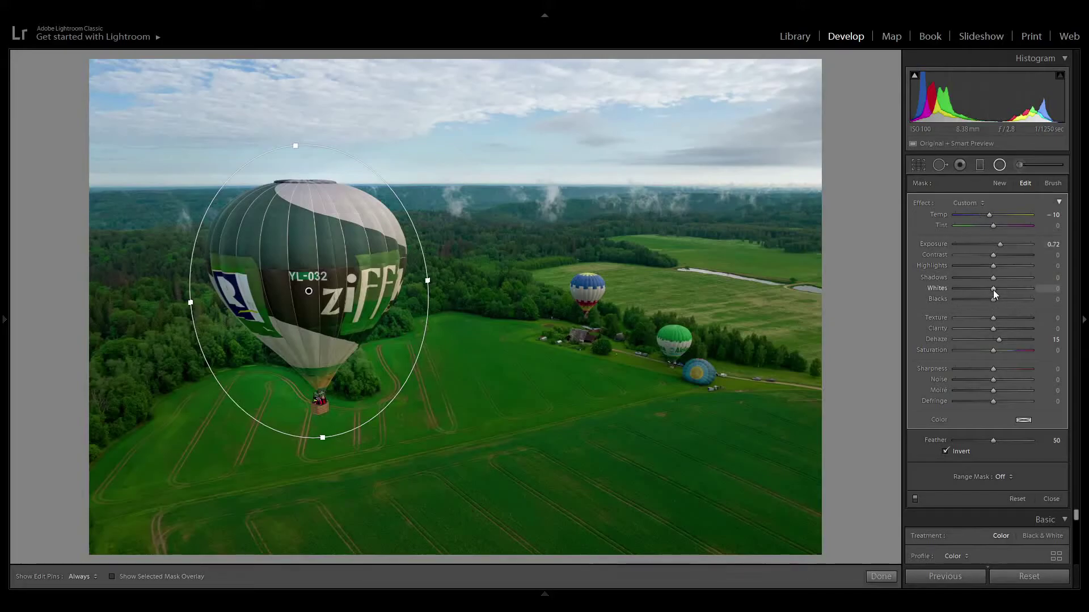
pyautogui.moveTo(1005, 287); pyautogui.dragTo(1006, 287)
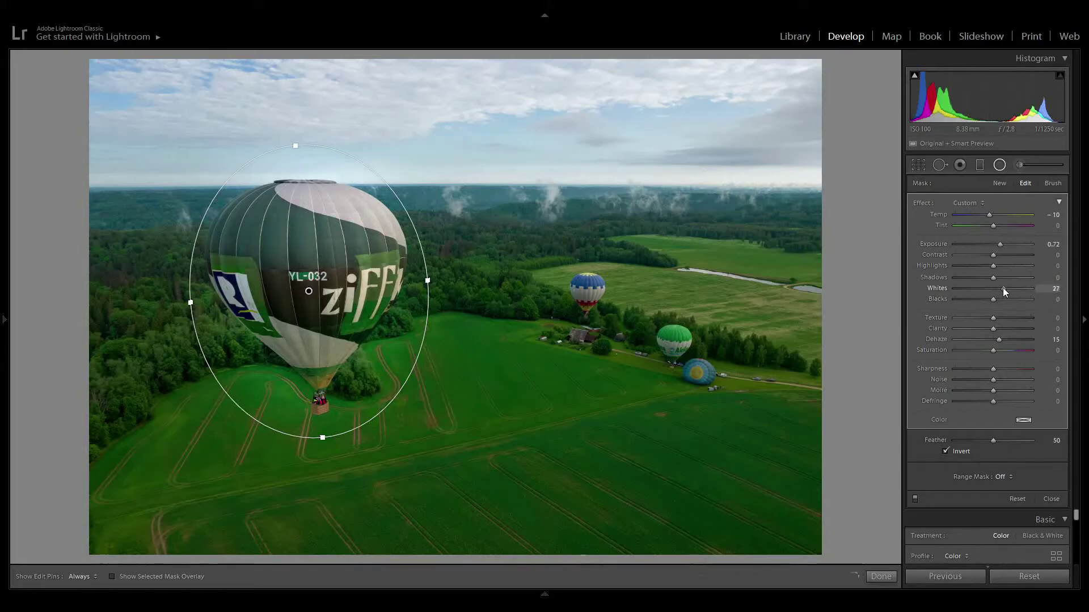
pyautogui.moveTo(1000, 288); pyautogui.dragTo(999, 288)
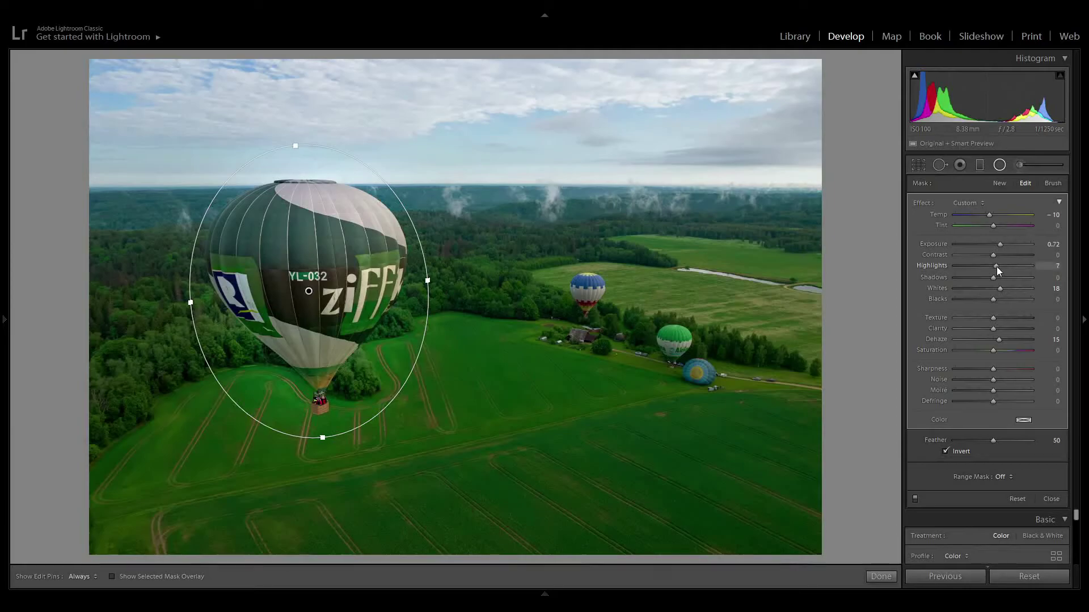
pyautogui.moveTo(997, 267); pyautogui.dragTo(988, 266)
pyautogui.click(1001, 267)
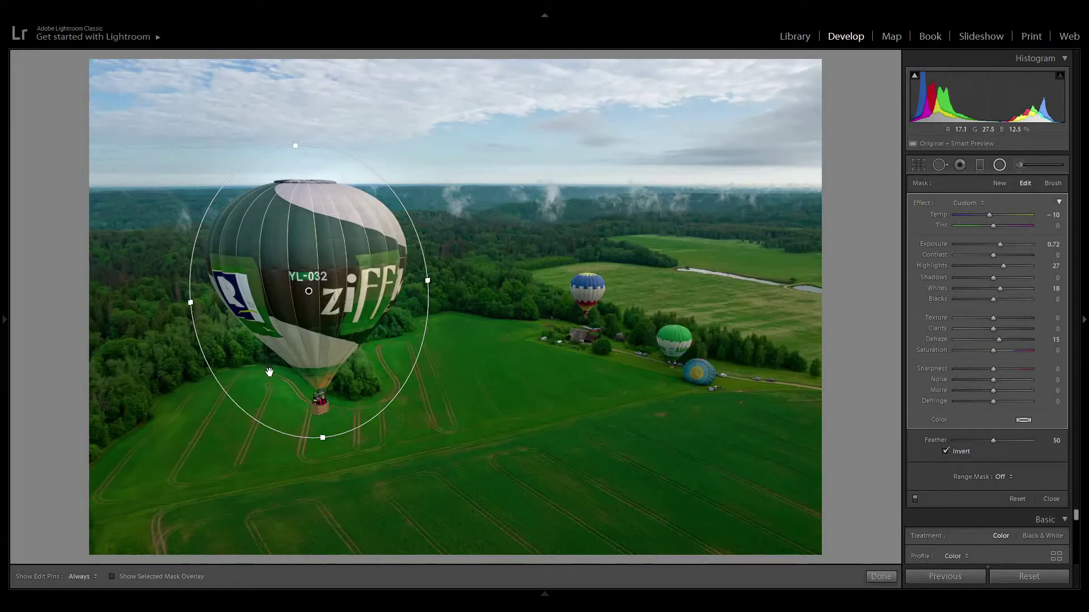
# - Try shrinking and repositioning the radial filter so it fits tightly around the large balloon's envelope
pyautogui.moveTo(192, 303)
pyautogui.mouseDown()
pyautogui.moveTo(150, 299)
pyautogui.moveTo(213, 295)
pyautogui.mouseUp()
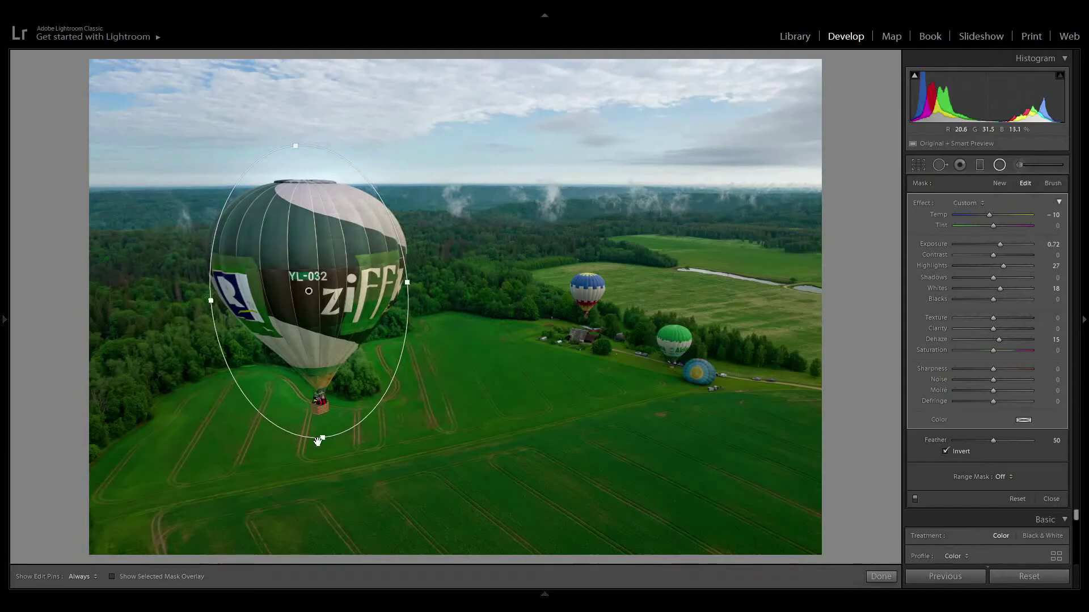
pyautogui.moveTo(322, 438); pyautogui.dragTo(322, 424)
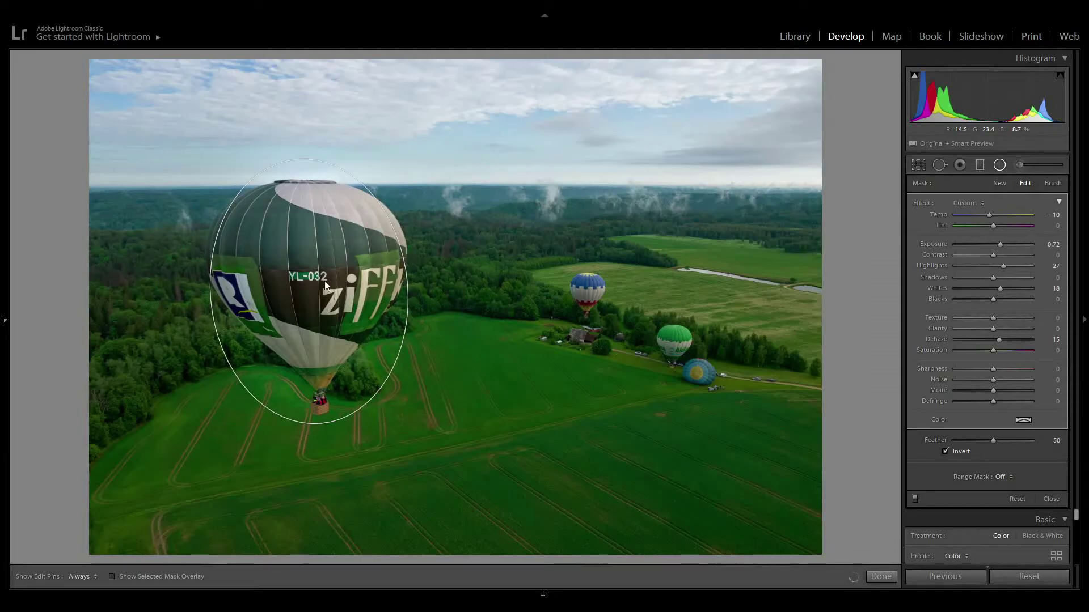
pyautogui.moveTo(311, 293); pyautogui.dragTo(314, 269)
pyautogui.moveTo(303, 136); pyautogui.dragTo(301, 174)
pyautogui.moveTo(303, 264); pyautogui.dragTo(297, 257)
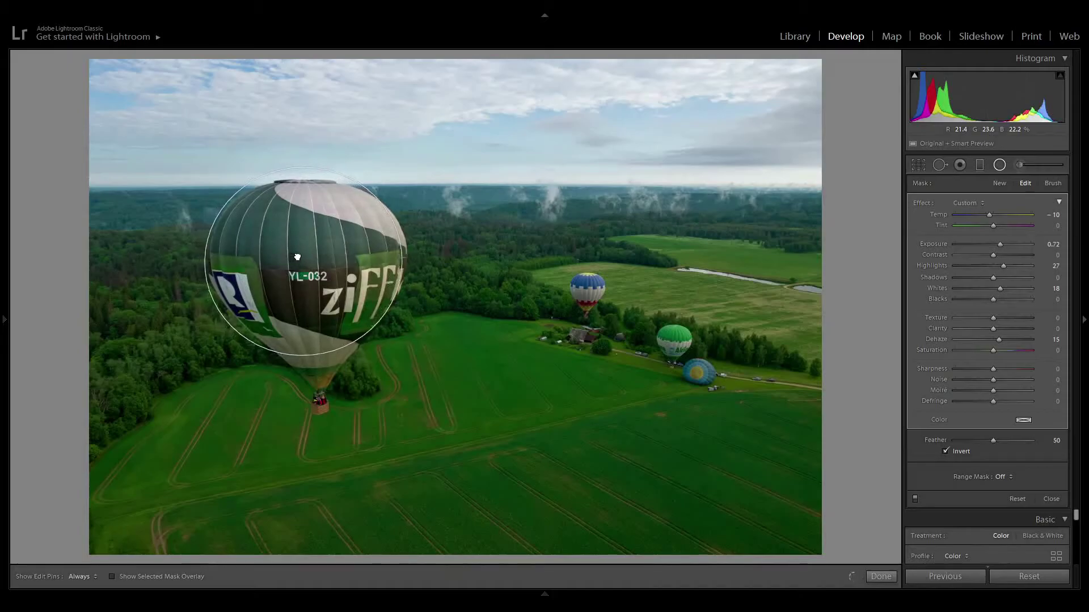
pyautogui.moveTo(310, 356); pyautogui.dragTo(310, 367)
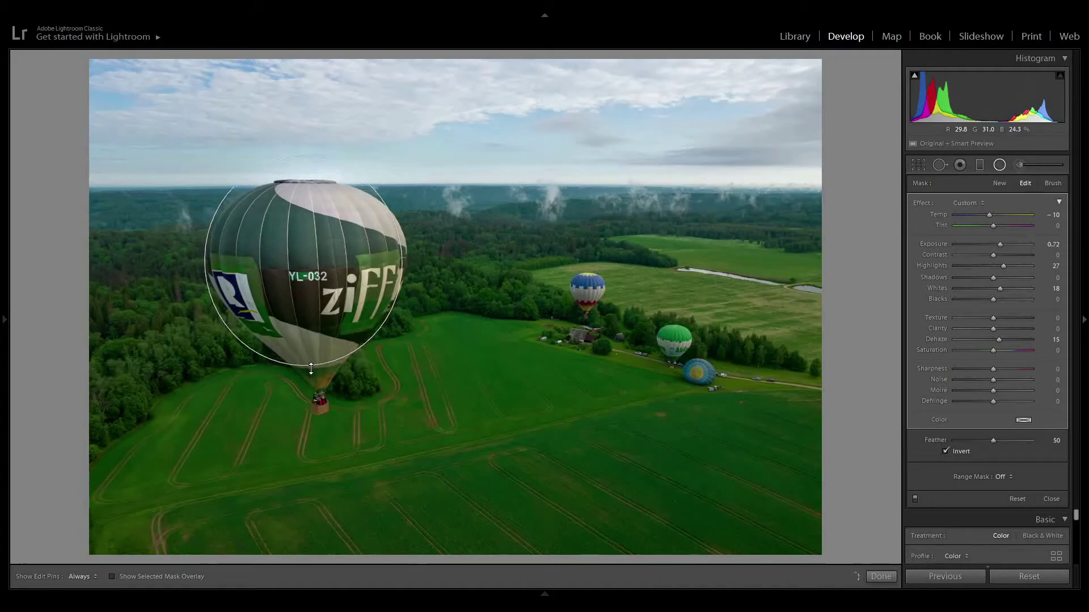
# - Narrow the radial filter and move it down over the large balloon's basket and the ground beneath it
pyautogui.moveTo(305, 262); pyautogui.dragTo(337, 280)
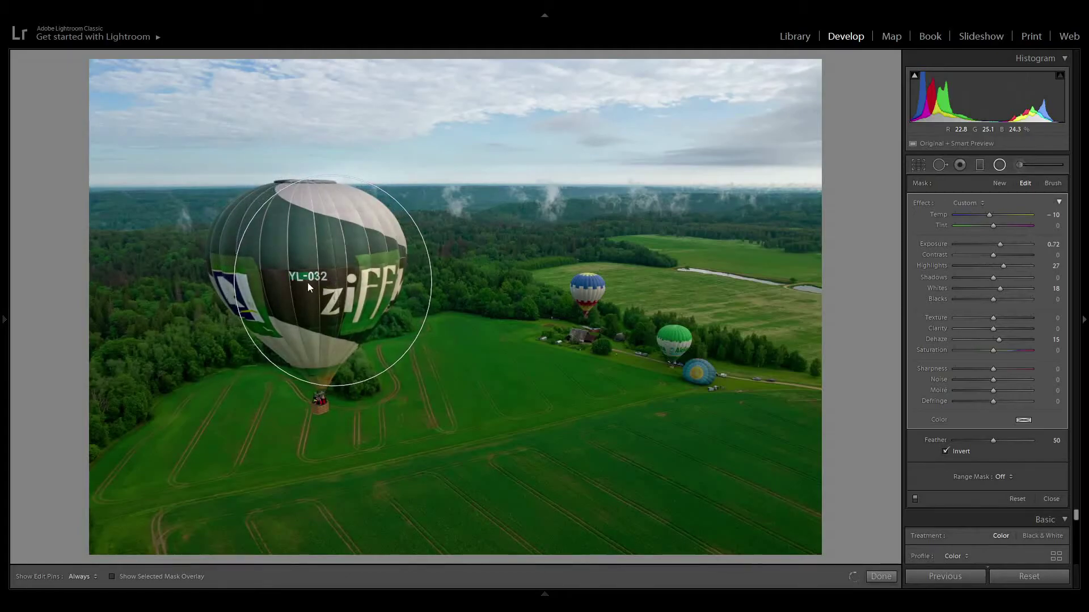
pyautogui.moveTo(236, 292); pyautogui.dragTo(250, 290)
pyautogui.moveTo(321, 293); pyautogui.dragTo(329, 375)
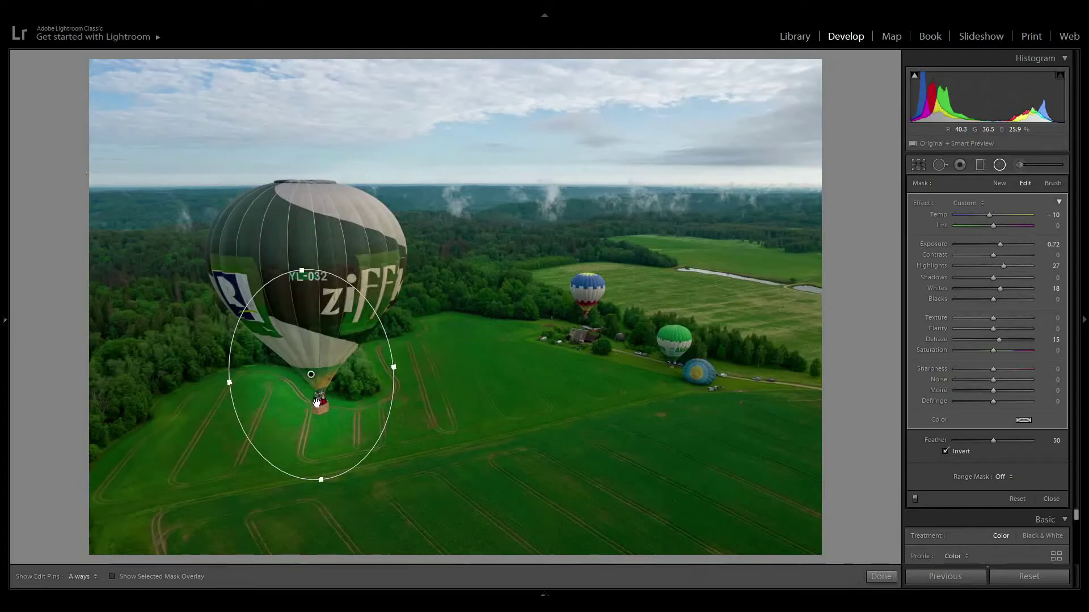
pyautogui.moveTo(312, 376); pyautogui.dragTo(312, 370)
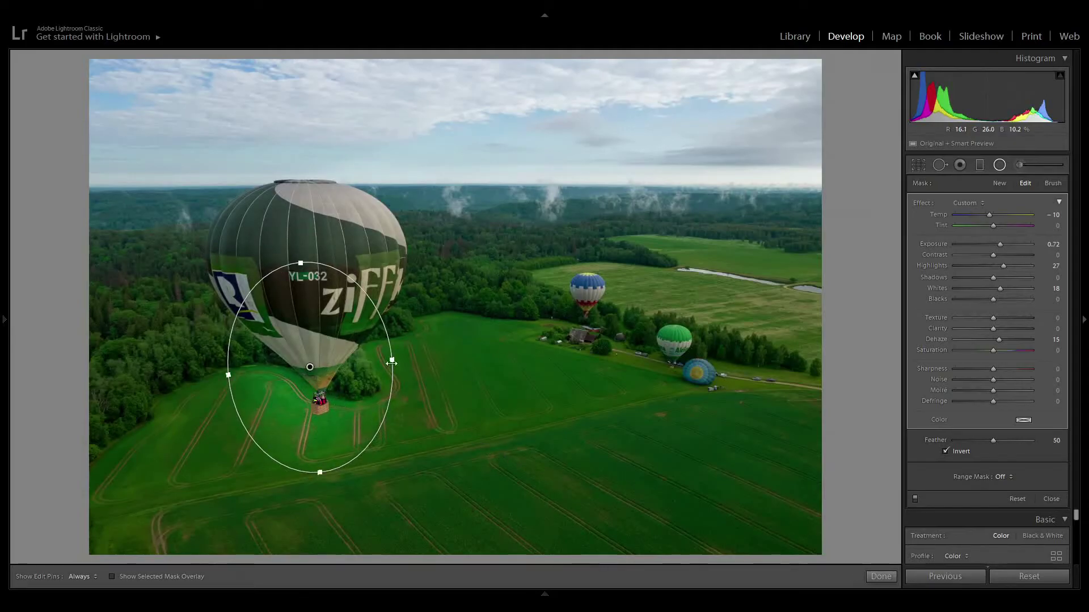
# - Stretch the radial filter into a wide, slightly tilted ellipse spanning the photo's width and center it on the green field beside the basket
pyautogui.moveTo(391, 363); pyautogui.dragTo(878, 314)
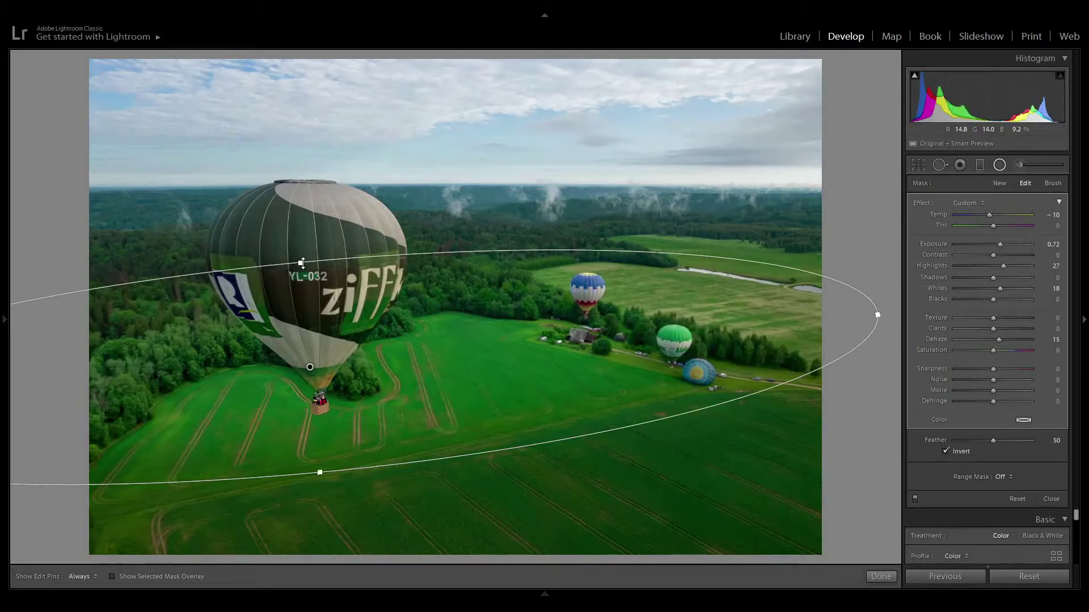
pyautogui.moveTo(301, 263); pyautogui.dragTo(297, 228)
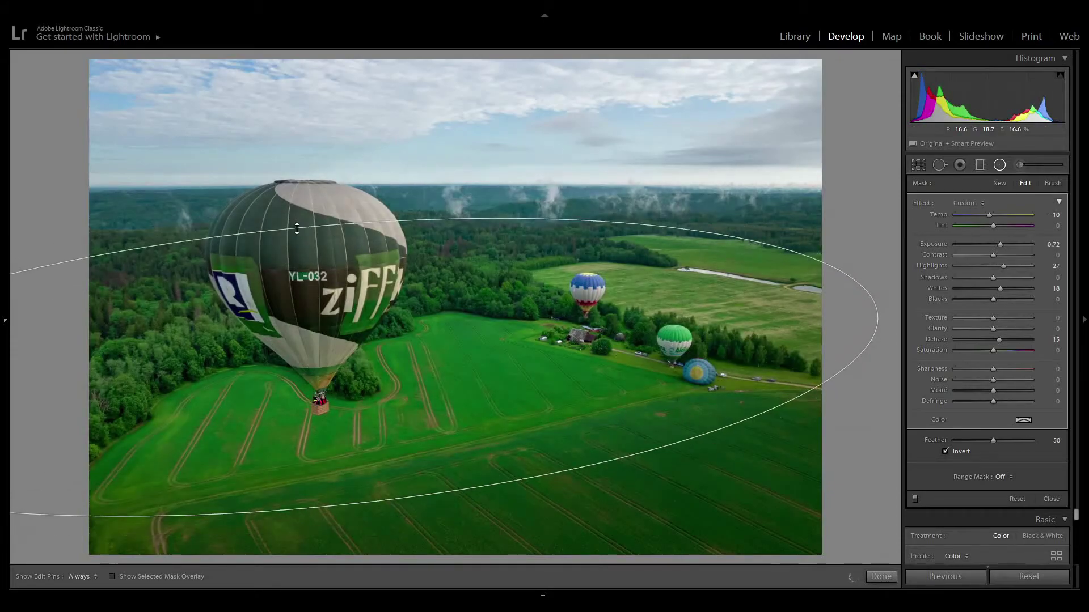
pyautogui.moveTo(314, 349); pyautogui.dragTo(302, 266)
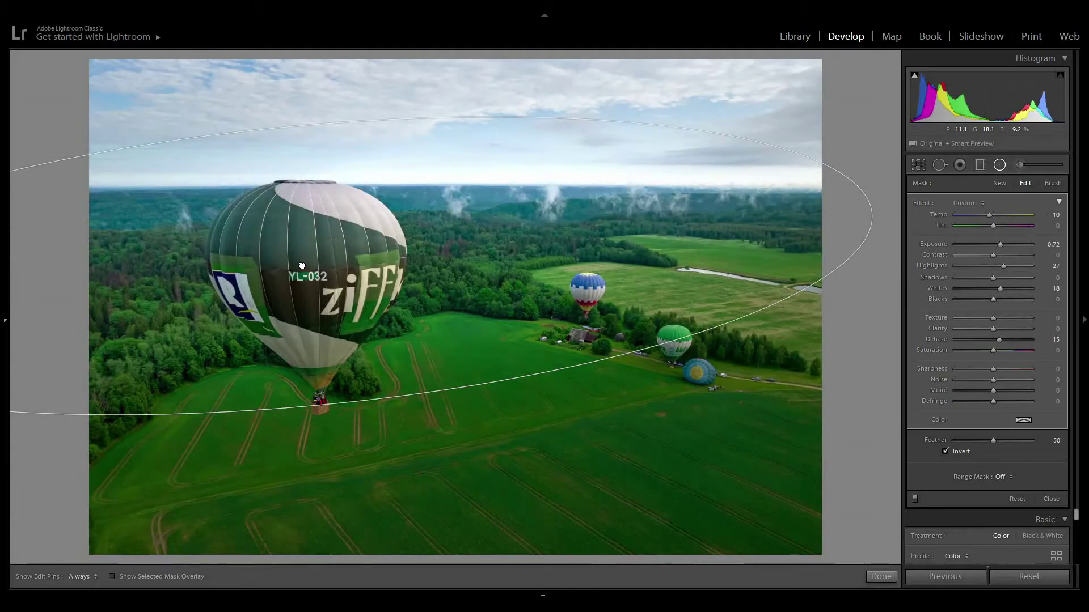
pyautogui.moveTo(301, 266); pyautogui.dragTo(417, 398)
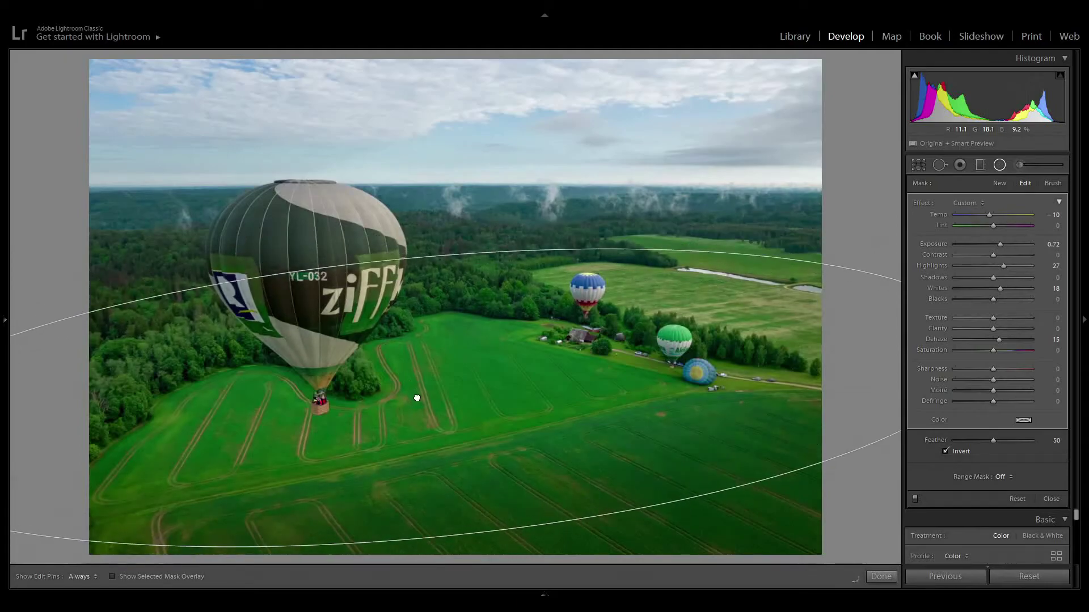
pyautogui.moveTo(451, 256); pyautogui.dragTo(449, 286)
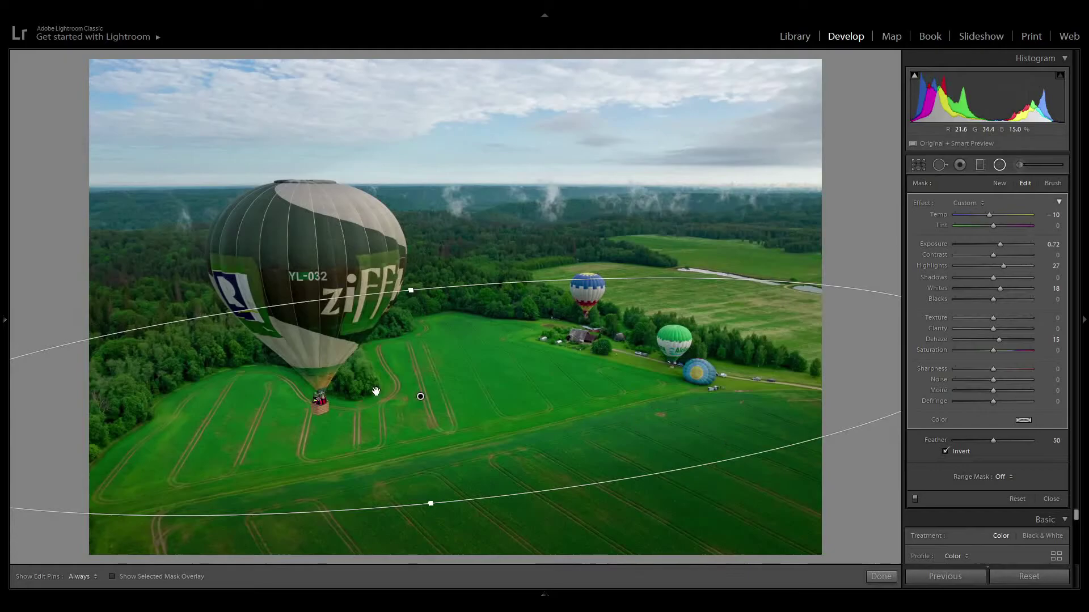
pyautogui.moveTo(420, 398); pyautogui.dragTo(433, 363)
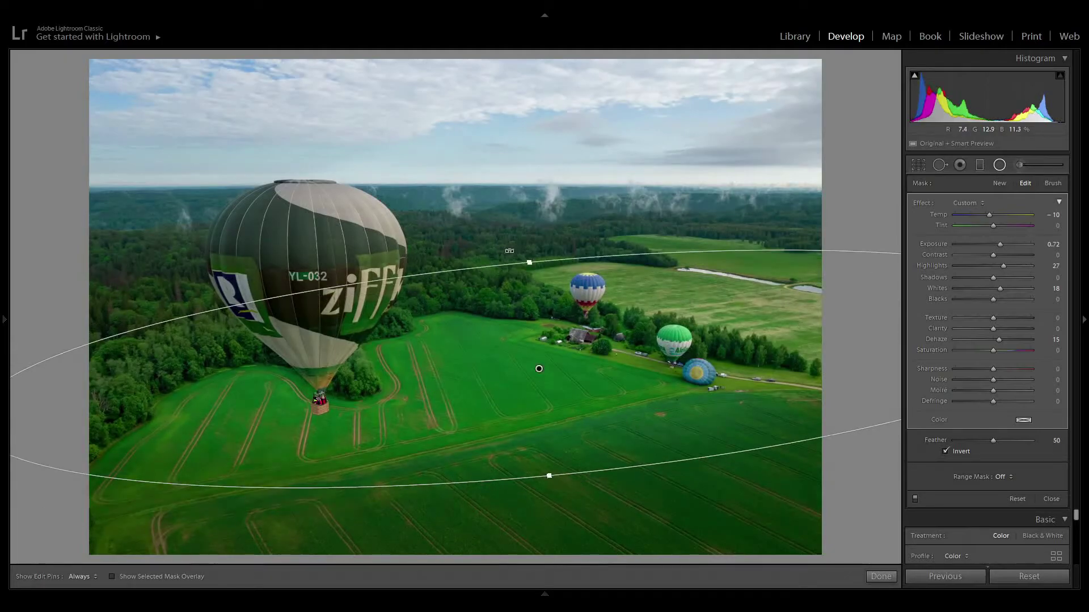
pyautogui.moveTo(491, 248); pyautogui.dragTo(511, 302)
pyautogui.moveTo(538, 369); pyautogui.dragTo(417, 388)
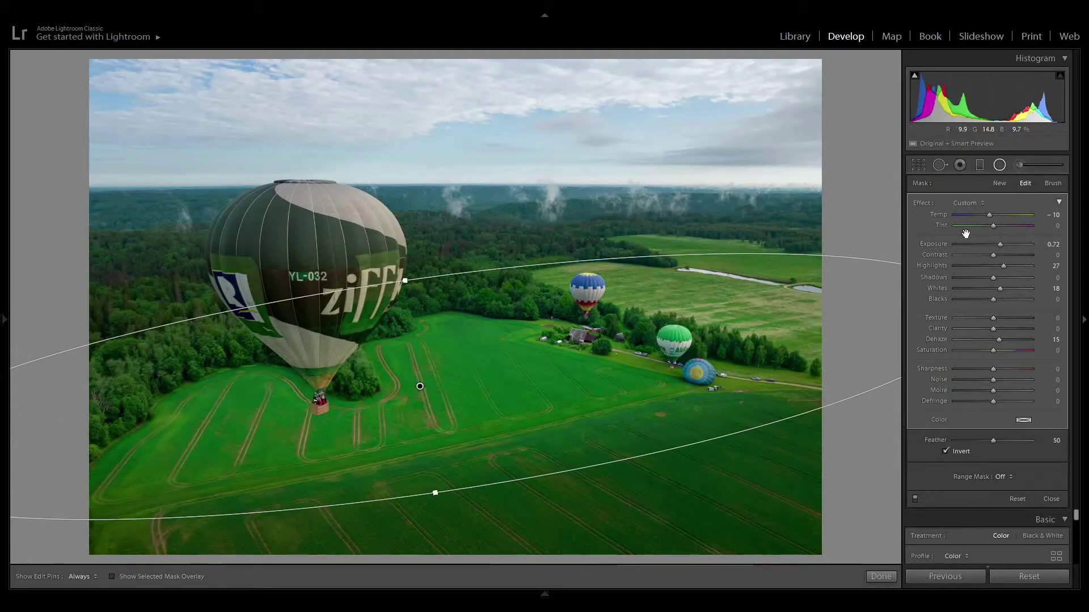
# - Add a second radial filter as a wide ellipse over the large balloon and forest, tilting it down toward the small balloons
pyautogui.click(1000, 184)
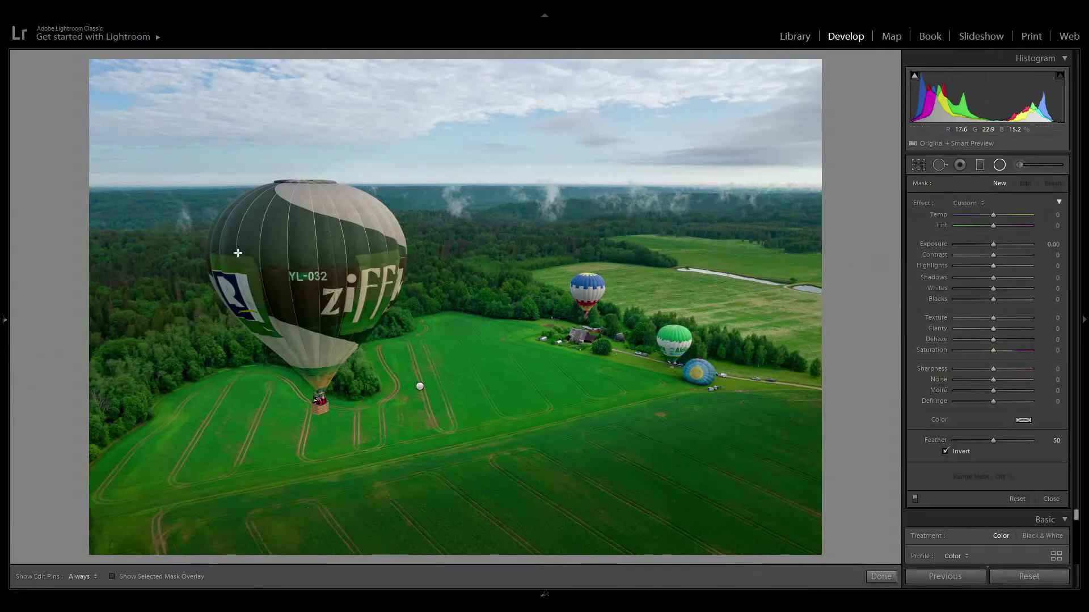
pyautogui.moveTo(167, 206); pyautogui.dragTo(651, 298)
pyautogui.click(164, 207)
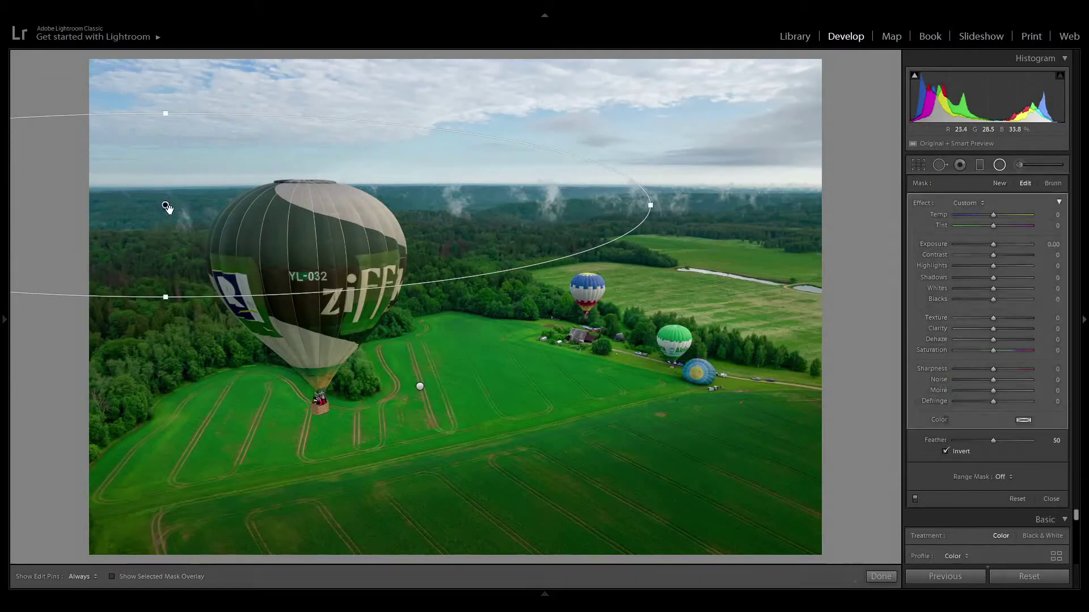
pyautogui.moveTo(164, 207); pyautogui.dragTo(395, 228)
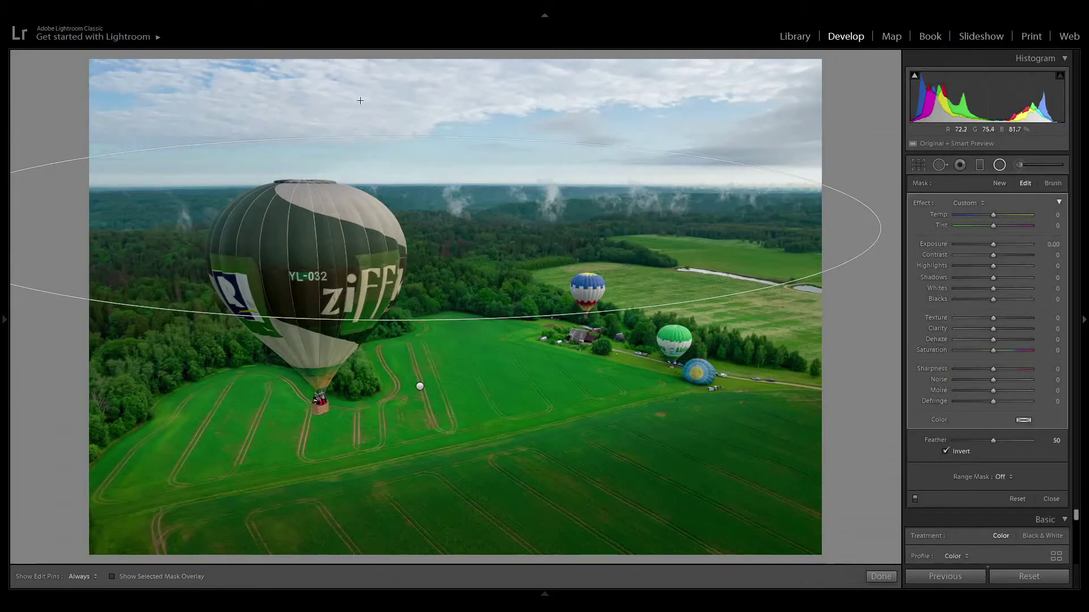
pyautogui.moveTo(394, 117)
pyautogui.mouseDown()
pyautogui.moveTo(364, 114)
pyautogui.moveTo(408, 136)
pyautogui.moveTo(410, 125)
pyautogui.mouseUp()
pyautogui.moveTo(393, 230); pyautogui.dragTo(330, 253)
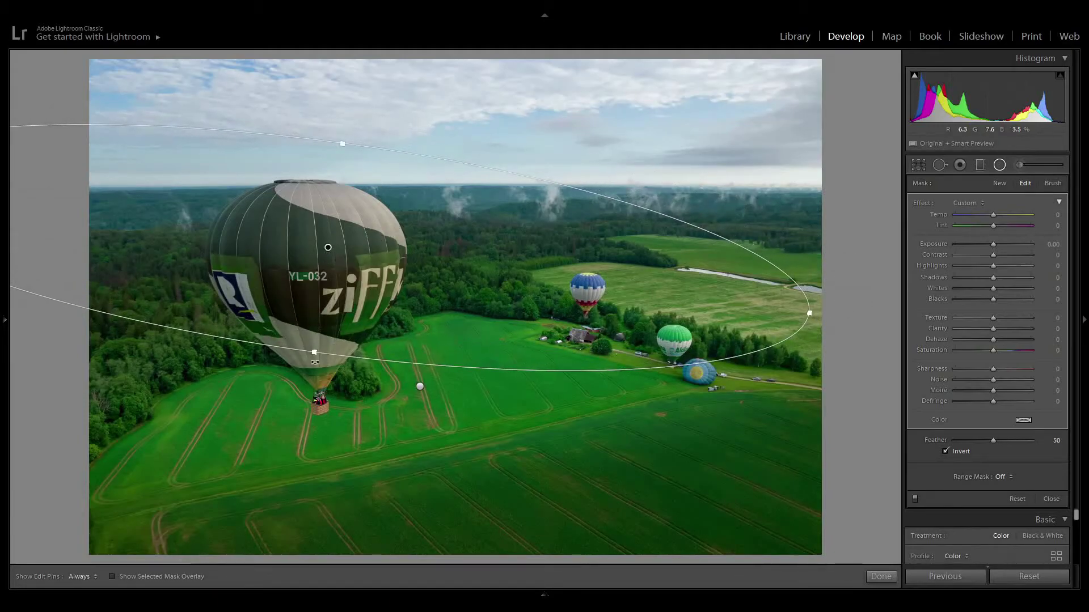
pyautogui.moveTo(315, 353); pyautogui.dragTo(316, 344)
pyautogui.moveTo(324, 250); pyautogui.dragTo(330, 264)
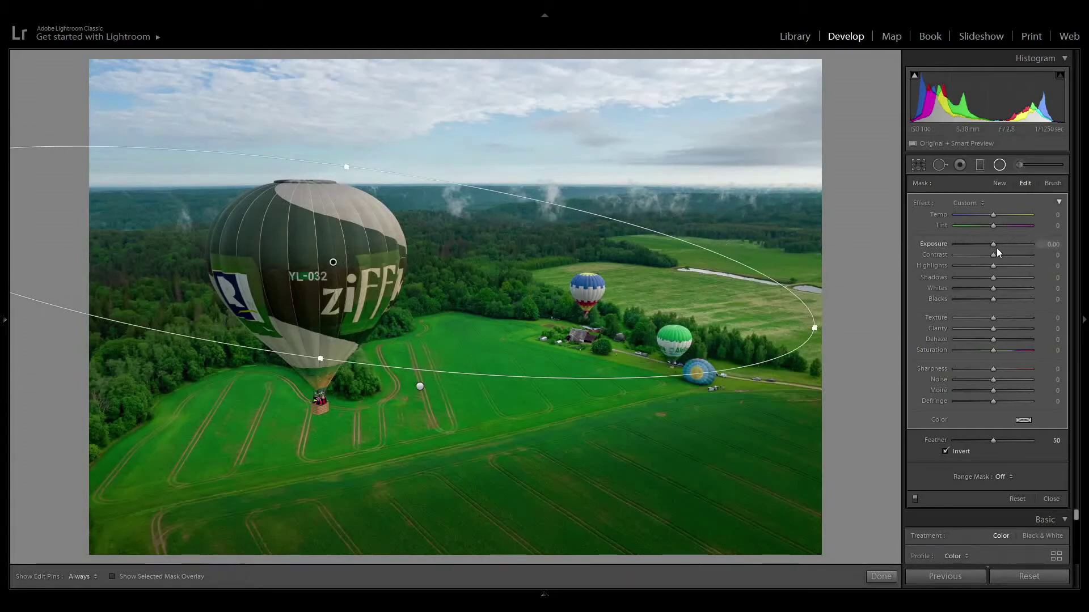
# - Set the second radial filter's Dehaze to 6 and Temp to 25, and reset its Exposure to 0.00 after trying 0.54
pyautogui.moveTo(993, 245); pyautogui.dragTo(999, 243)
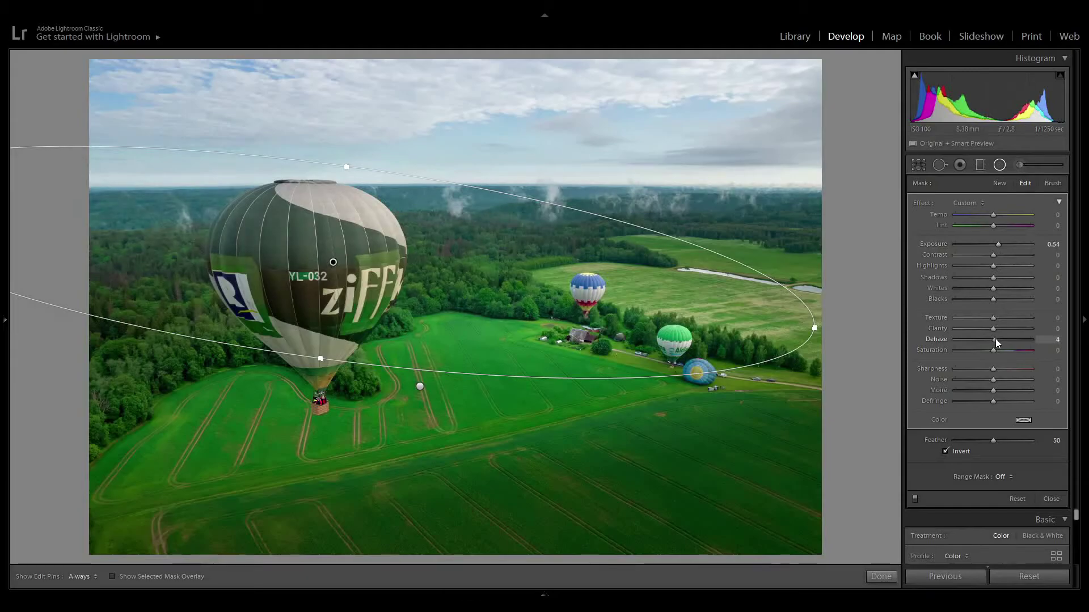
pyautogui.moveTo(996, 338); pyautogui.dragTo(997, 338)
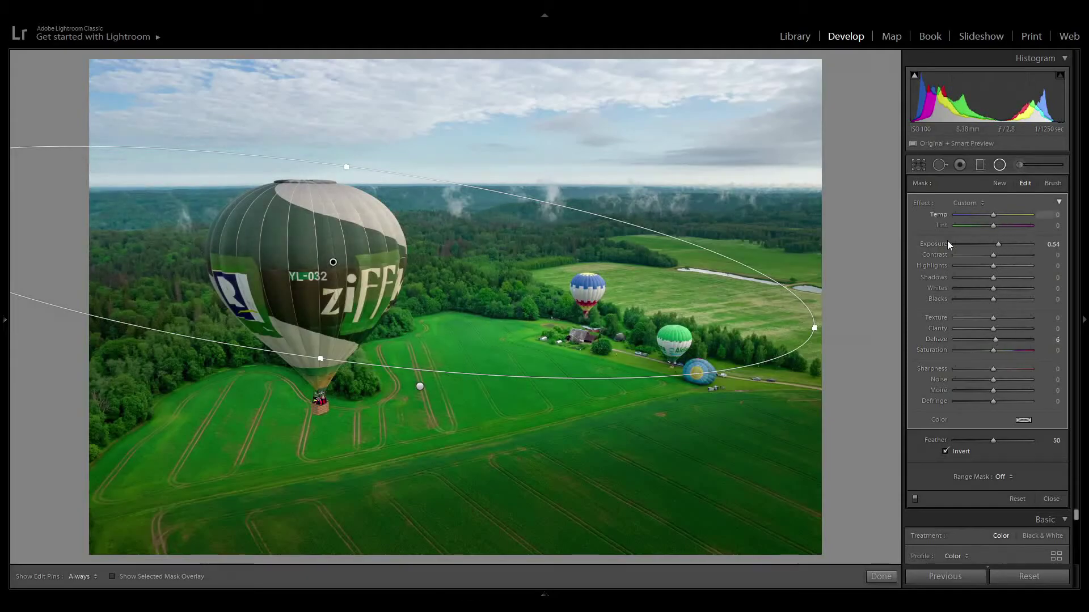
pyautogui.click(1002, 215)
pyautogui.moveTo(1003, 215); pyautogui.dragTo(1005, 213)
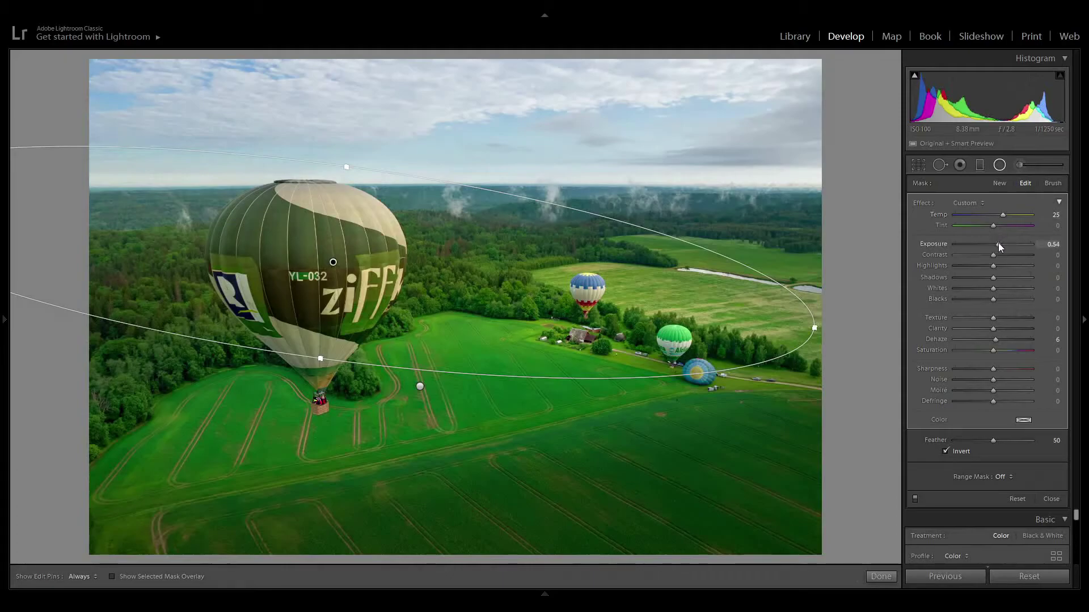
pyautogui.doubleClick(998, 243)
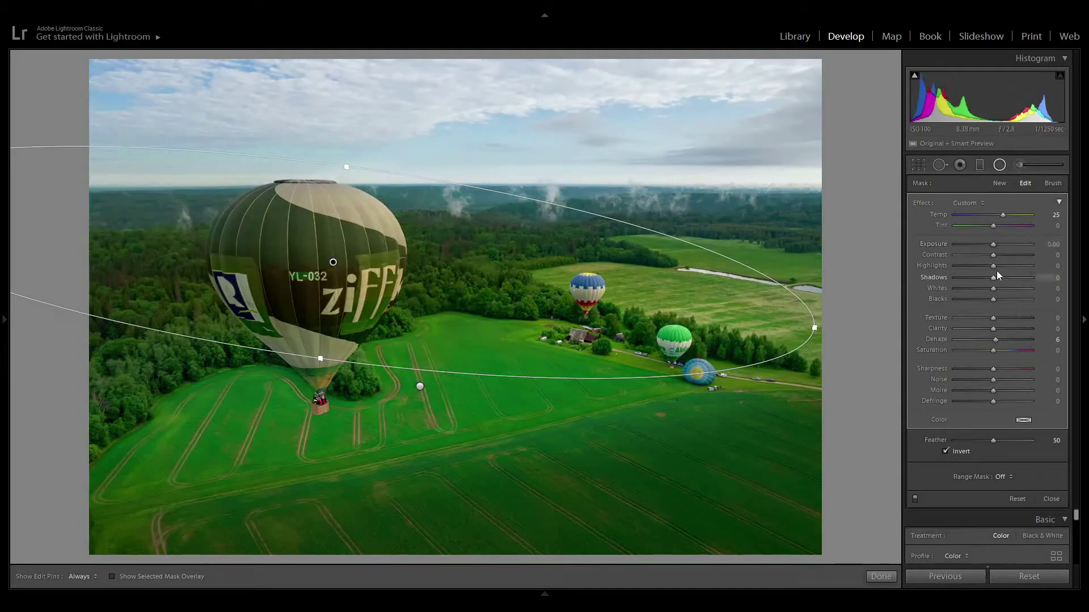
# - Set the second radial filter's Highlights to 34, Whites to 18, Temp to 19, Tint to 21 and Exposure to 0.60
pyautogui.moveTo(995, 265); pyautogui.dragTo(1006, 265)
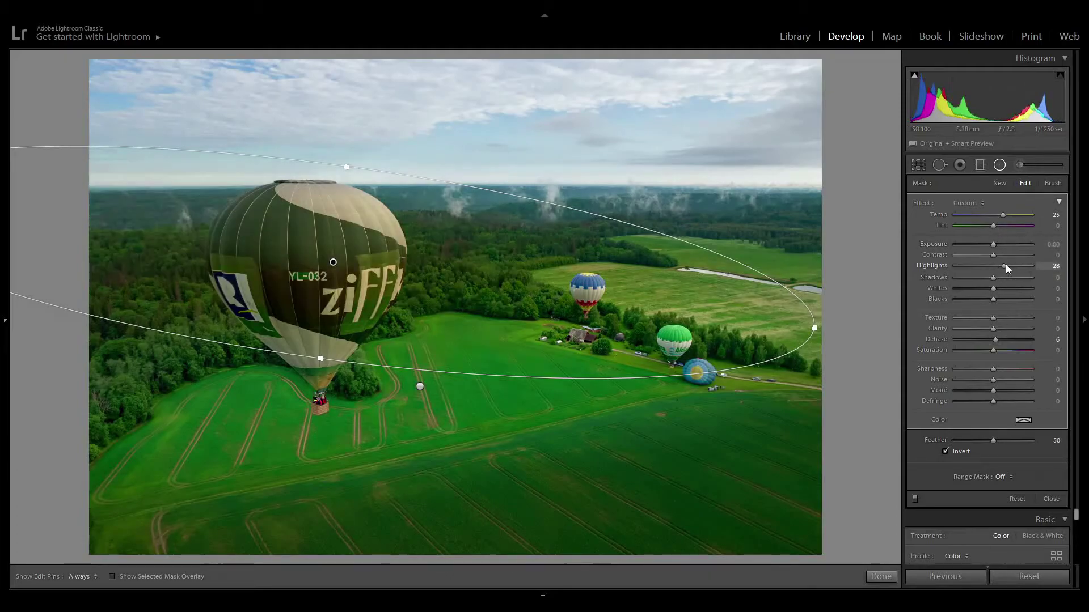
pyautogui.moveTo(994, 289); pyautogui.dragTo(1001, 288)
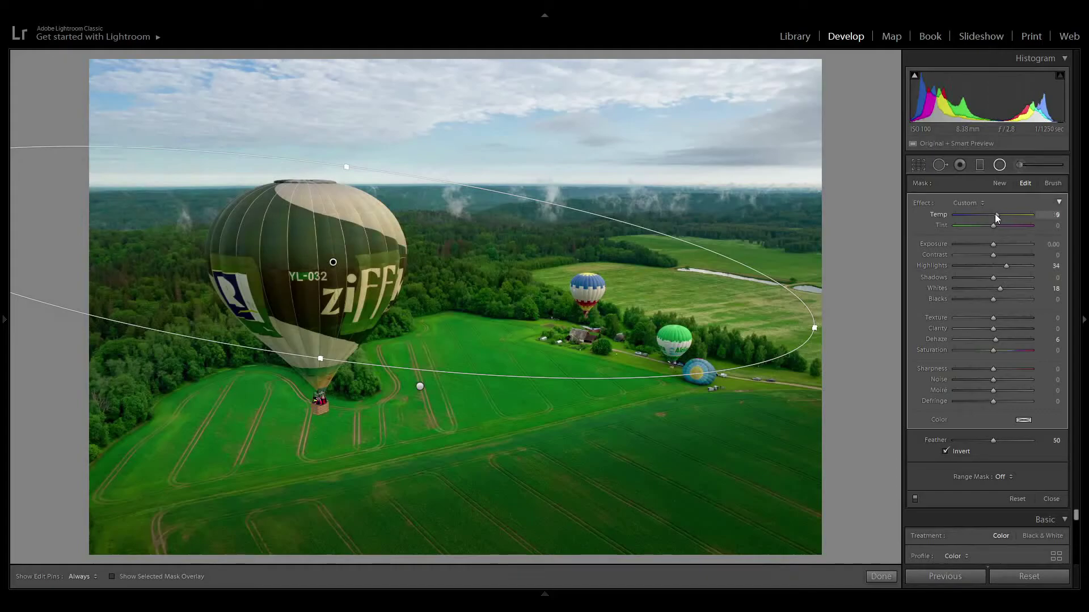
pyautogui.moveTo(995, 213); pyautogui.dragTo(1002, 226)
pyautogui.moveTo(1003, 215); pyautogui.dragTo(1000, 243)
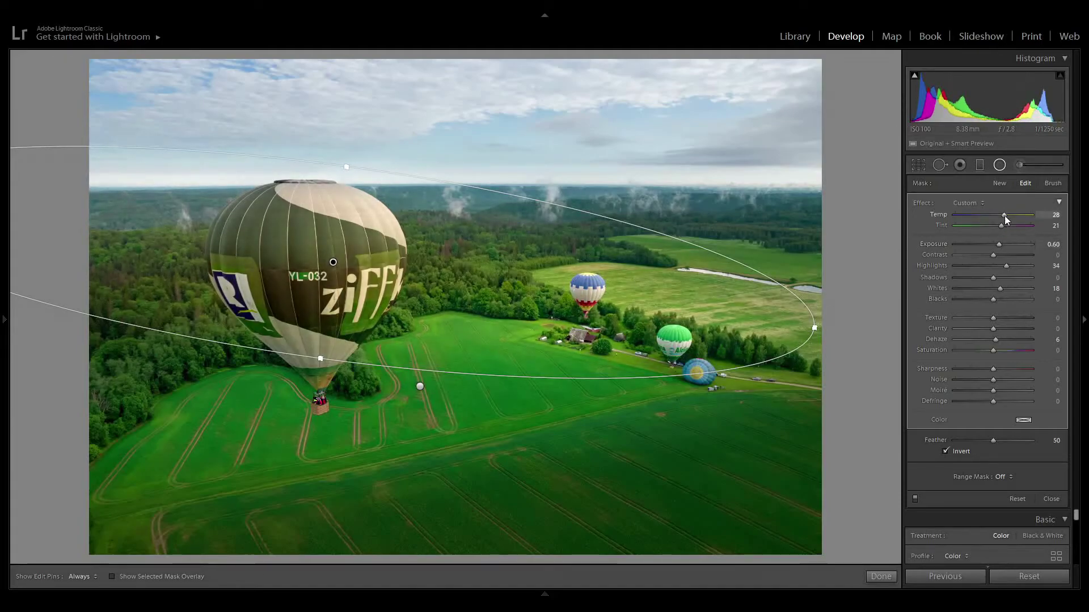
pyautogui.moveTo(1005, 215); pyautogui.dragTo(1002, 215)
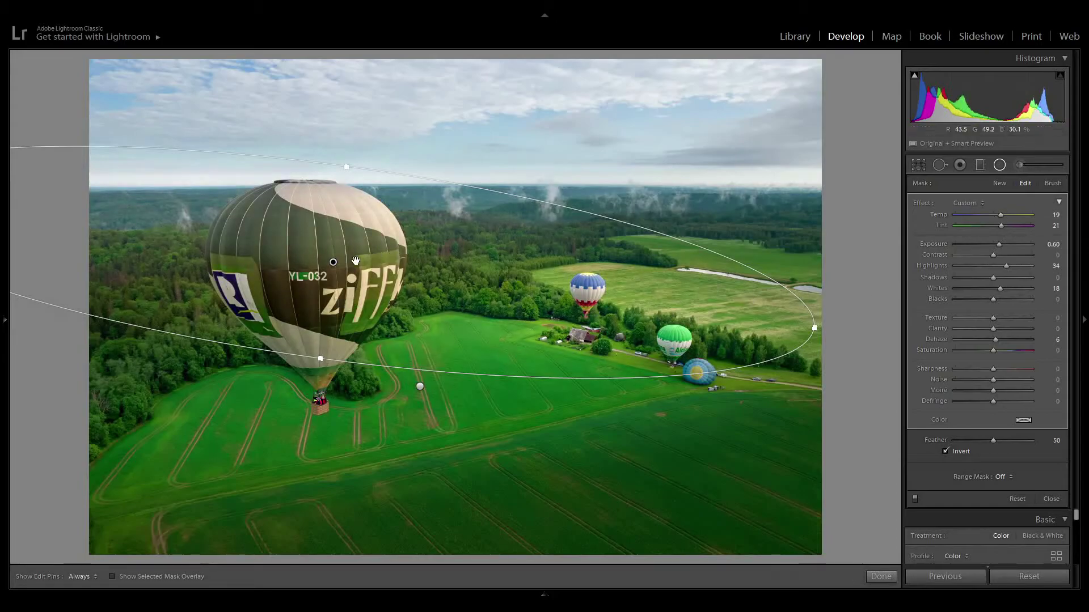
# - Shift the second radial filter right over the forest, adjust its height, and tilt it more steeply toward the small balloons
pyautogui.moveTo(334, 263); pyautogui.dragTo(351, 264)
pyautogui.moveTo(336, 262); pyautogui.dragTo(430, 280)
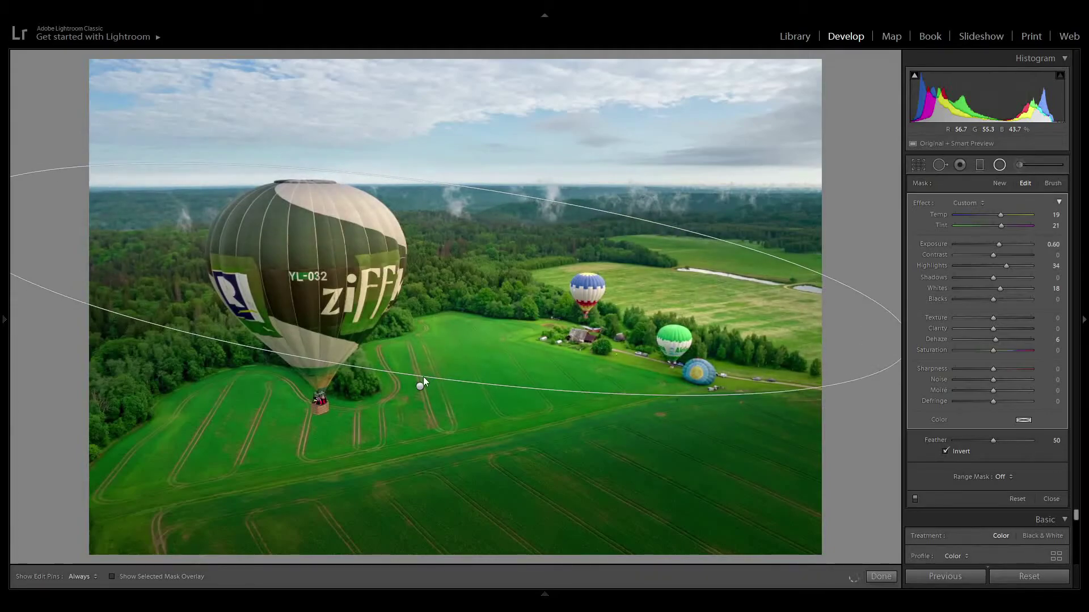
pyautogui.moveTo(418, 378); pyautogui.dragTo(421, 358)
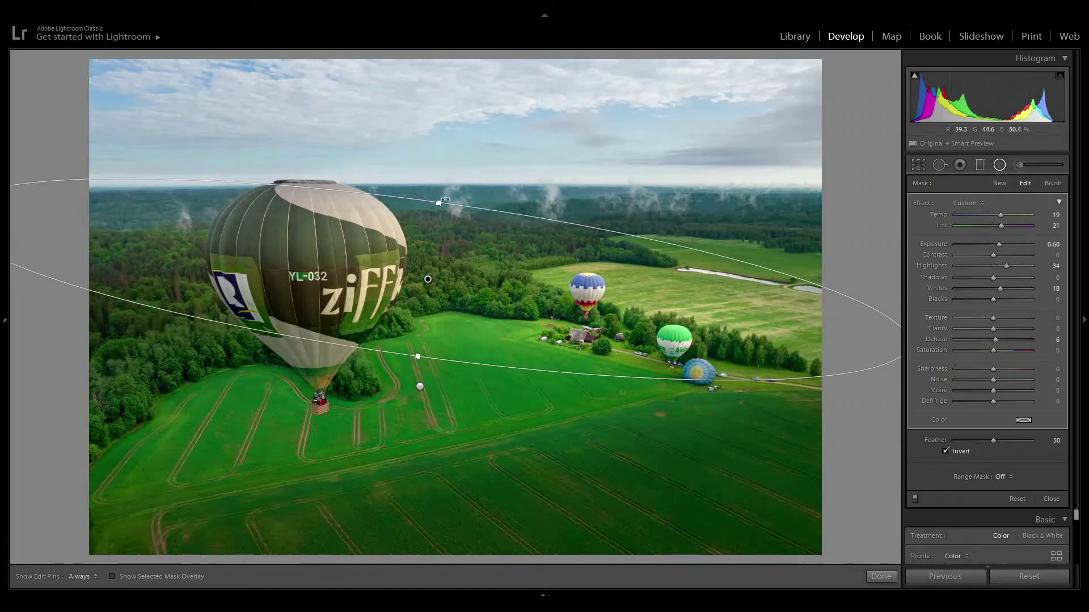
pyautogui.moveTo(445, 199); pyautogui.dragTo(449, 189)
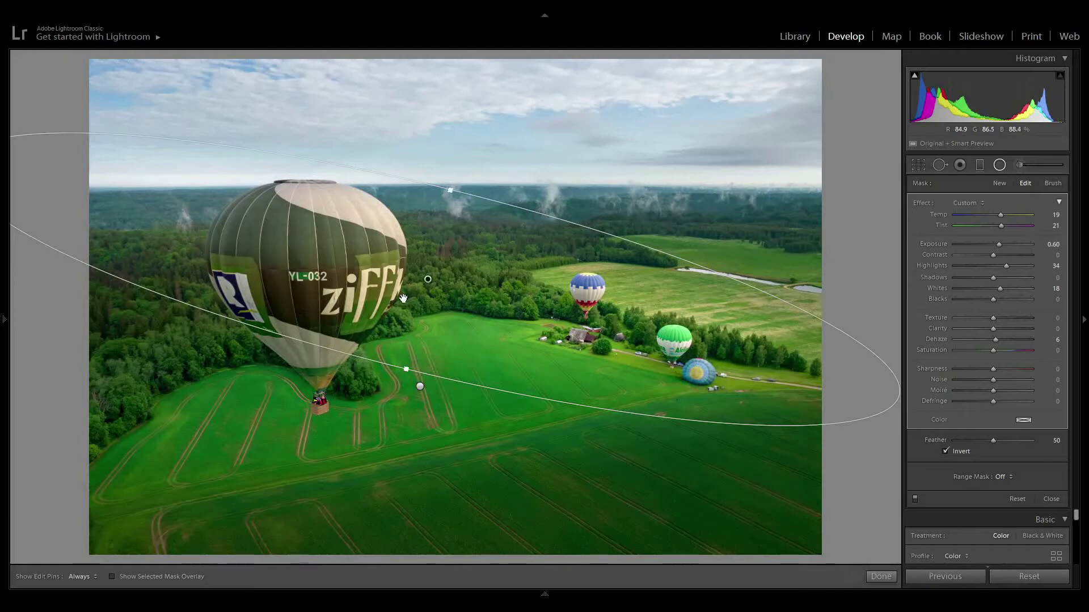
pyautogui.moveTo(425, 282); pyautogui.dragTo(435, 276)
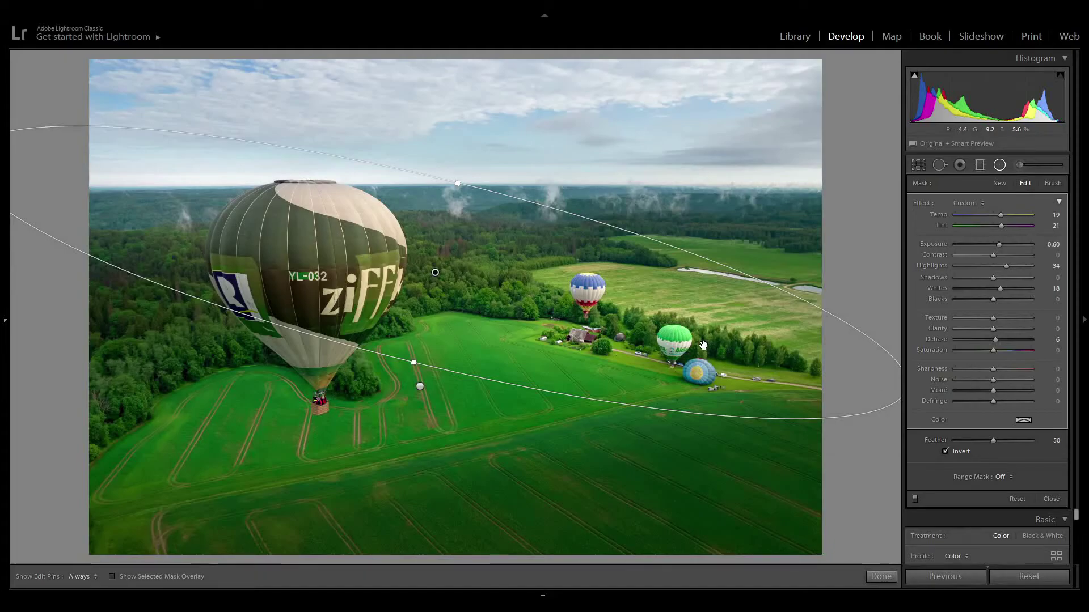
# - Add a third radial filter and fit it as a nearly round ellipse around the large balloon's envelope
pyautogui.click(1001, 186)
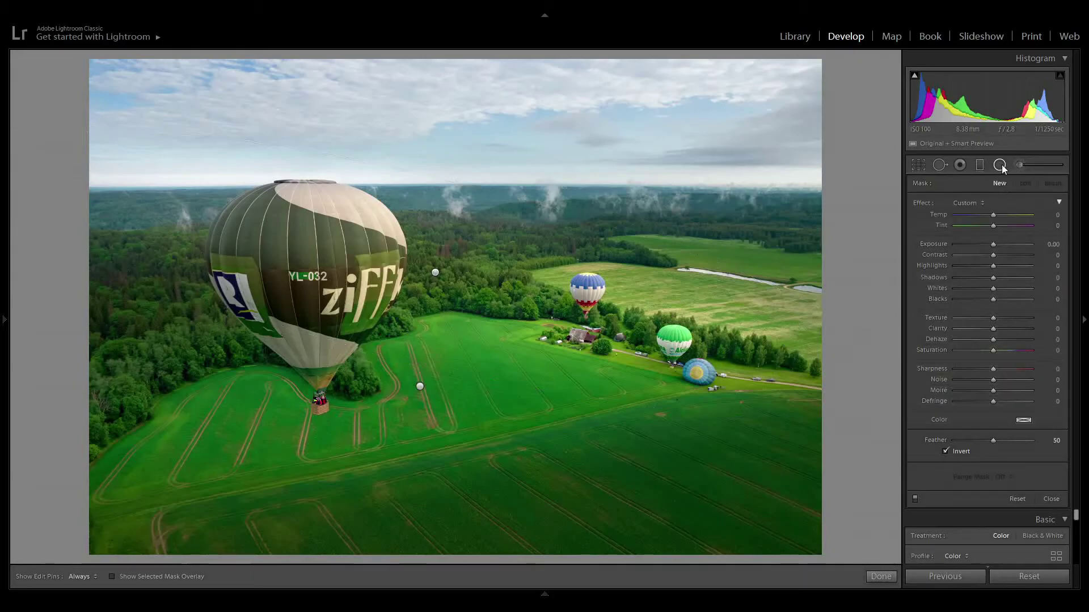
pyautogui.click(1001, 166)
pyautogui.click(999, 165)
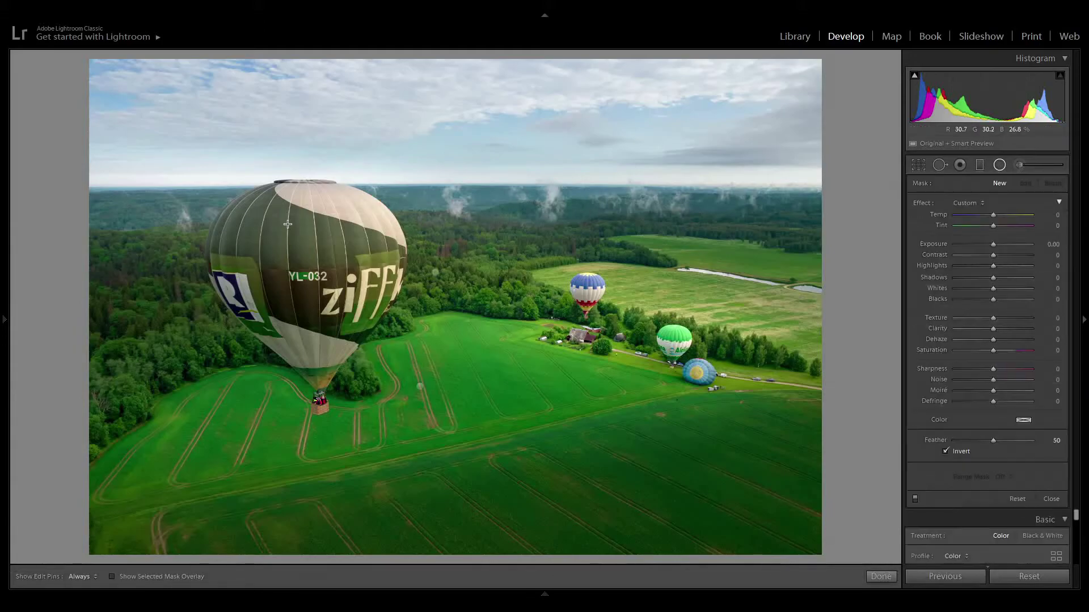
pyautogui.moveTo(278, 242); pyautogui.dragTo(361, 317)
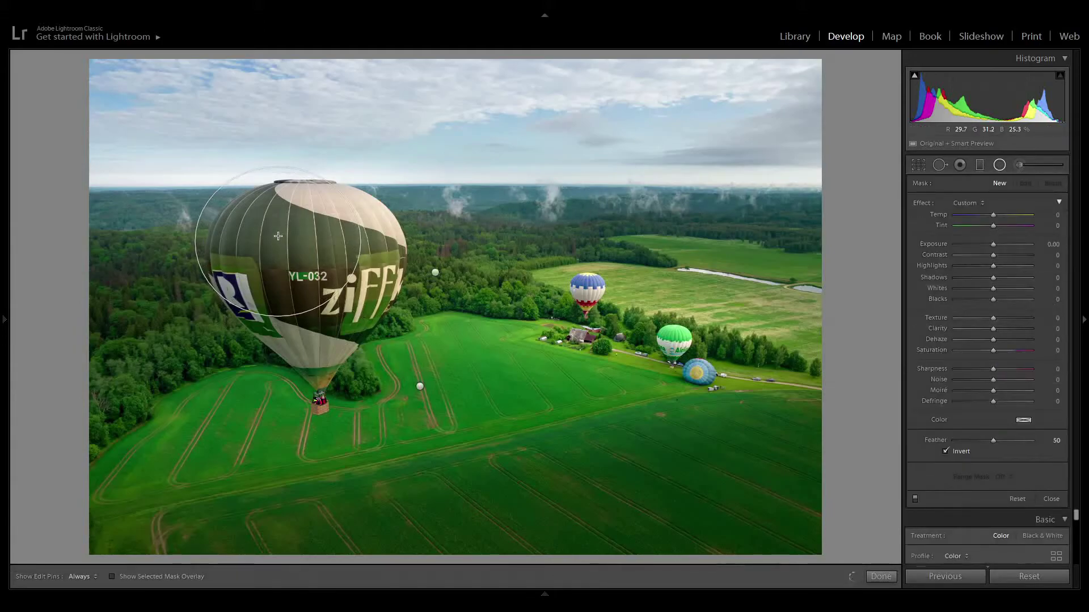
pyautogui.moveTo(278, 242); pyautogui.dragTo(318, 257)
pyautogui.moveTo(317, 337); pyautogui.dragTo(319, 357)
pyautogui.moveTo(239, 256); pyautogui.dragTo(220, 256)
pyautogui.moveTo(313, 251); pyautogui.dragTo(303, 265)
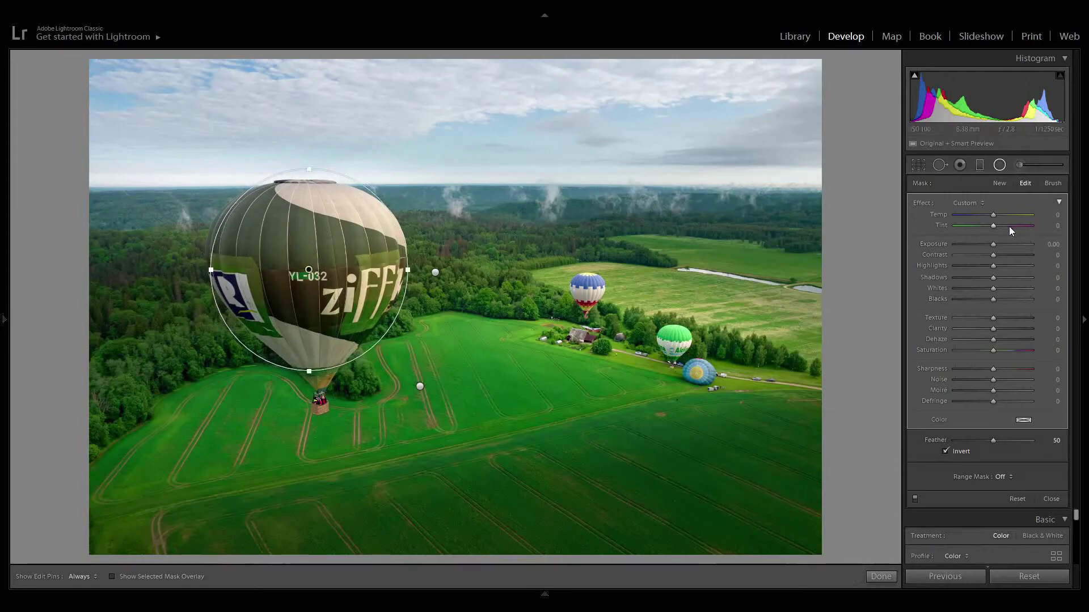
# - Set the balloon filter to Temp -9, Exposure 0.30, Highlights 13, Whites 7, Texture 13, Clarity 7 and Dehaze 9, and make it slightly taller
pyautogui.moveTo(993, 246); pyautogui.dragTo(989, 214)
pyautogui.moveTo(988, 339); pyautogui.dragTo(999, 316)
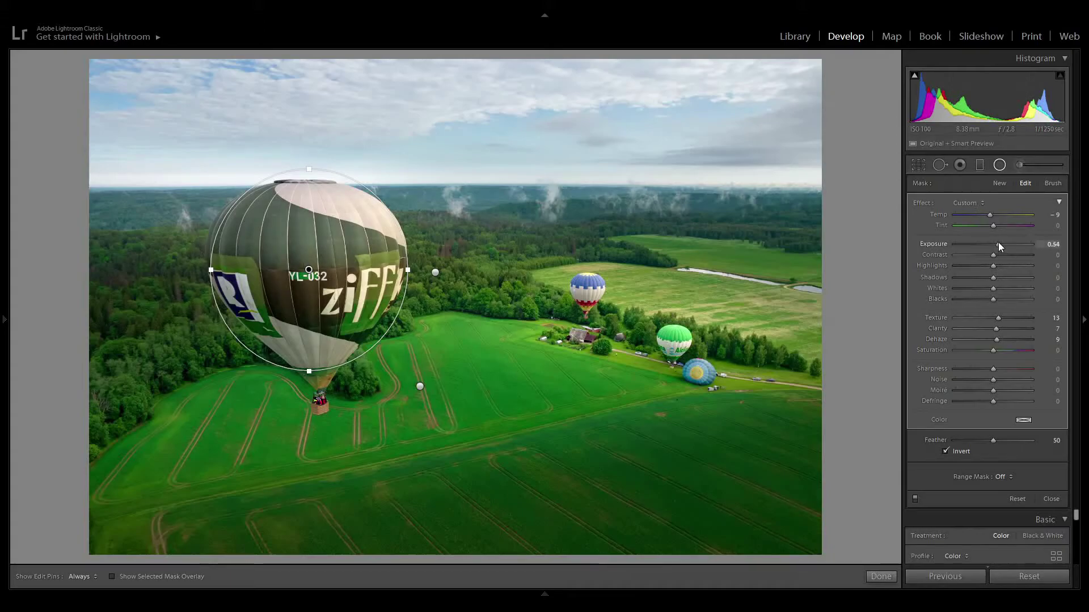
pyautogui.moveTo(993, 266); pyautogui.dragTo(999, 266)
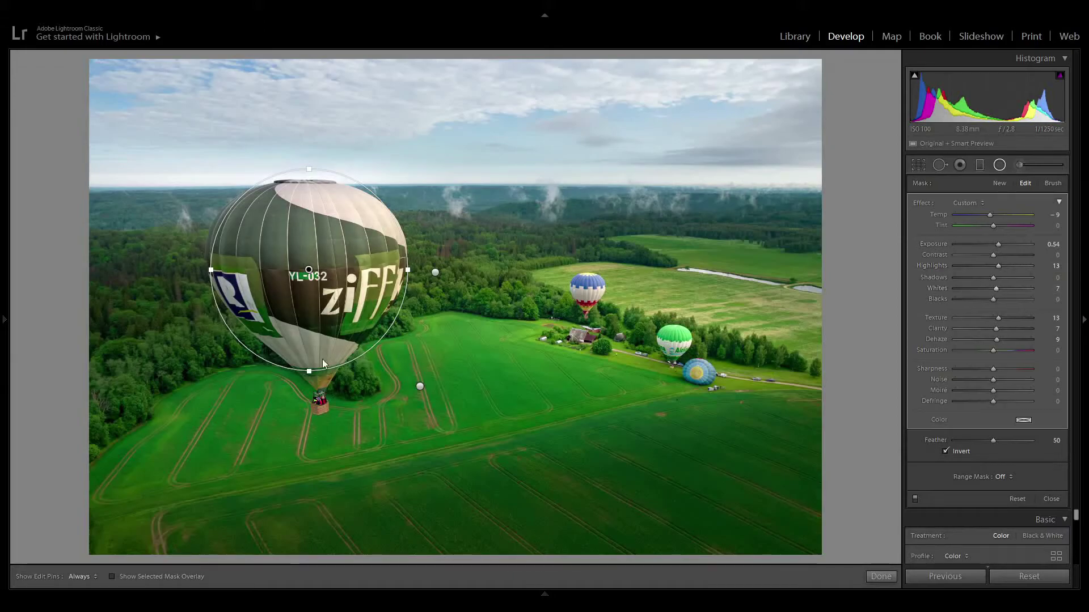
pyautogui.moveTo(309, 373); pyautogui.dragTo(309, 381)
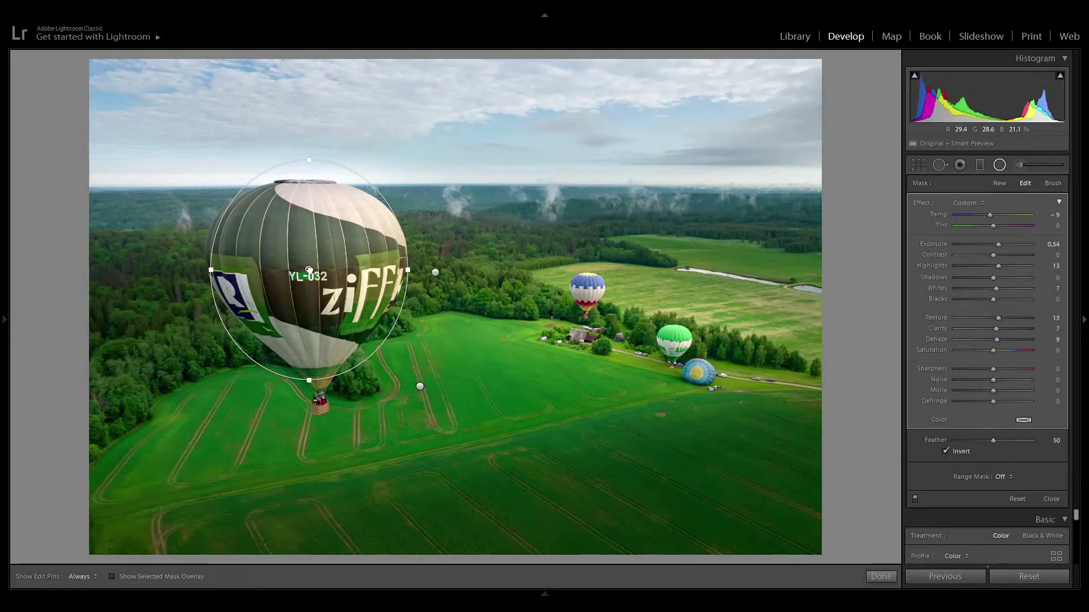
pyautogui.moveTo(310, 270)
pyautogui.mouseDown()
pyautogui.moveTo(316, 292)
pyautogui.moveTo(318, 276)
pyautogui.mouseUp()
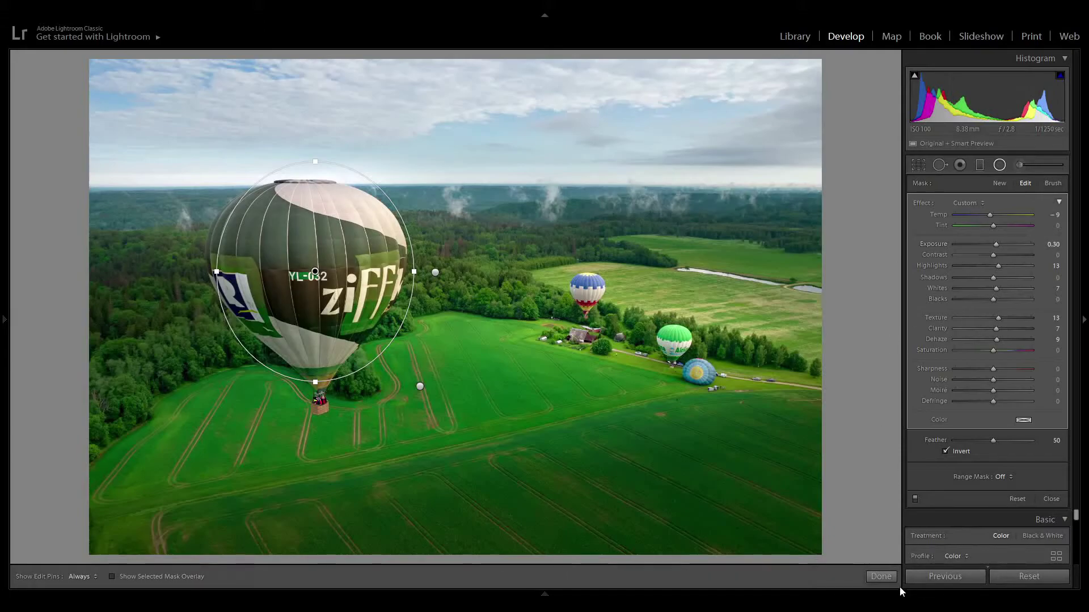
# - Finish the radial filter edits and compare the photo with its unedited version
pyautogui.click(886, 576)
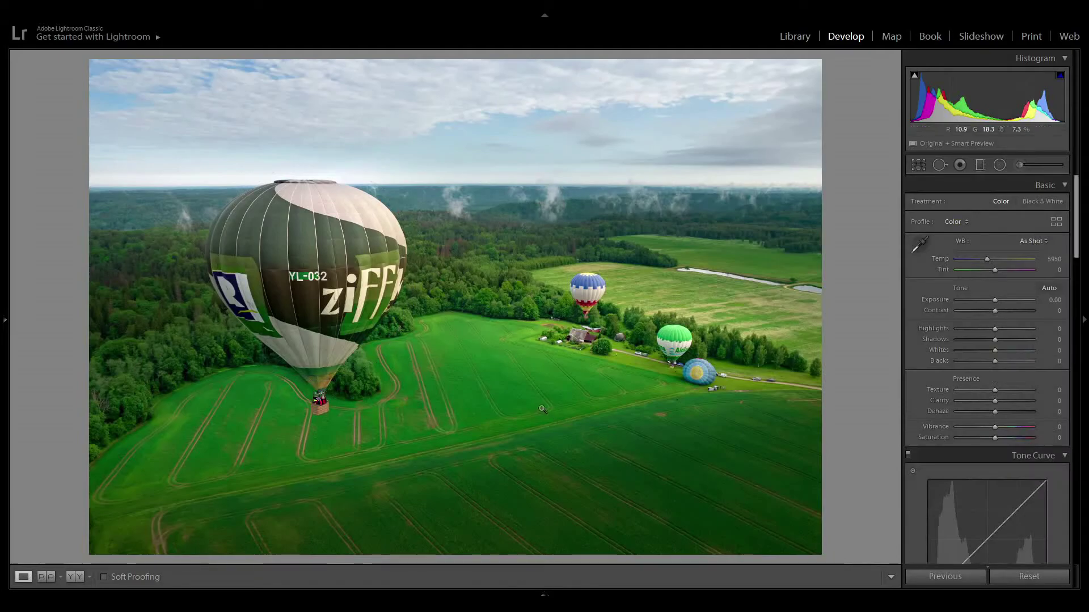
pyautogui.press('\\')
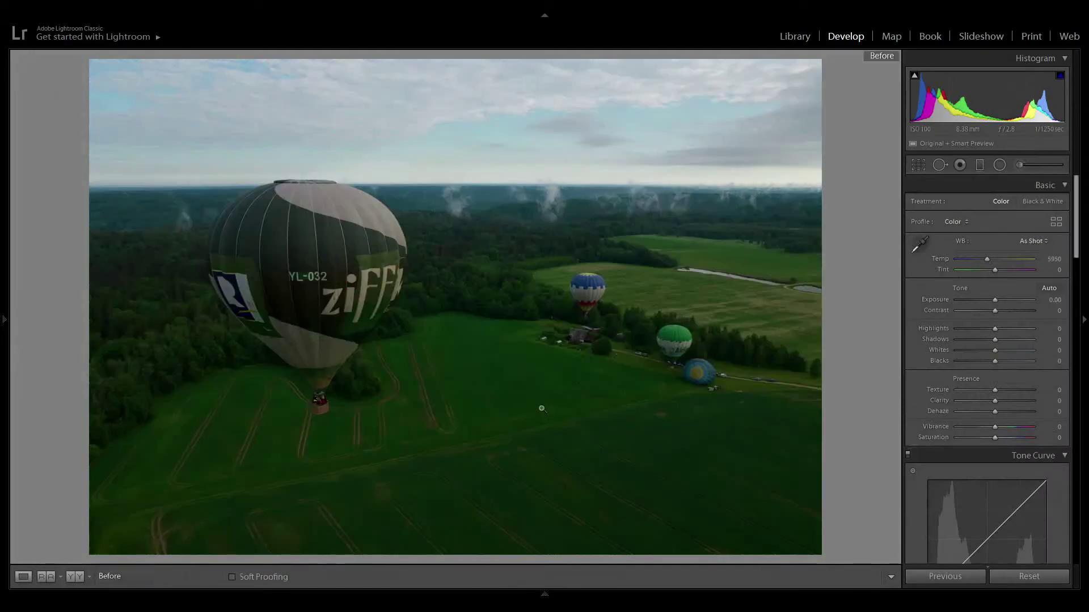
pyautogui.press('\\')
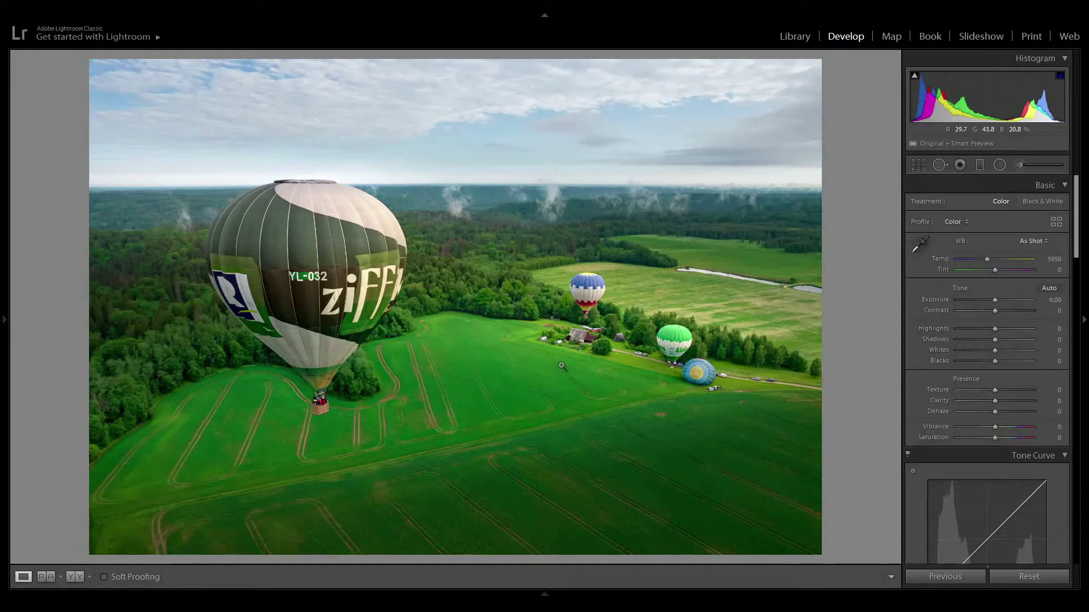
# - Add a large radial filter spanning nearly the whole photo and turn off Invert so it affects the outer areas, checking the mask overlay
pyautogui.click(1001, 164)
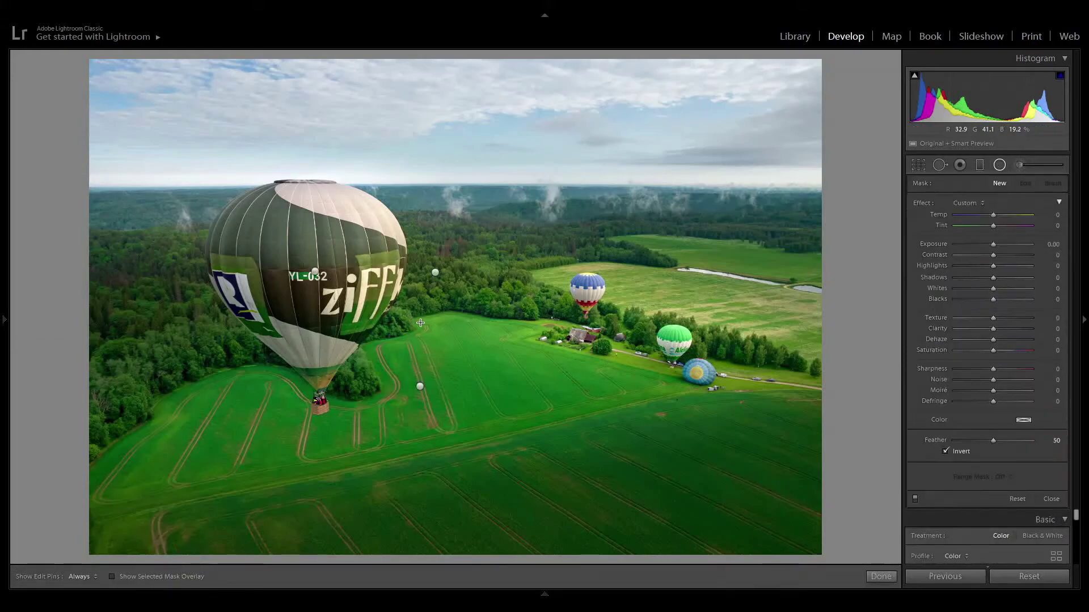
pyautogui.moveTo(437, 327); pyautogui.dragTo(846, 597)
pyautogui.moveTo(436, 321); pyautogui.dragTo(450, 320)
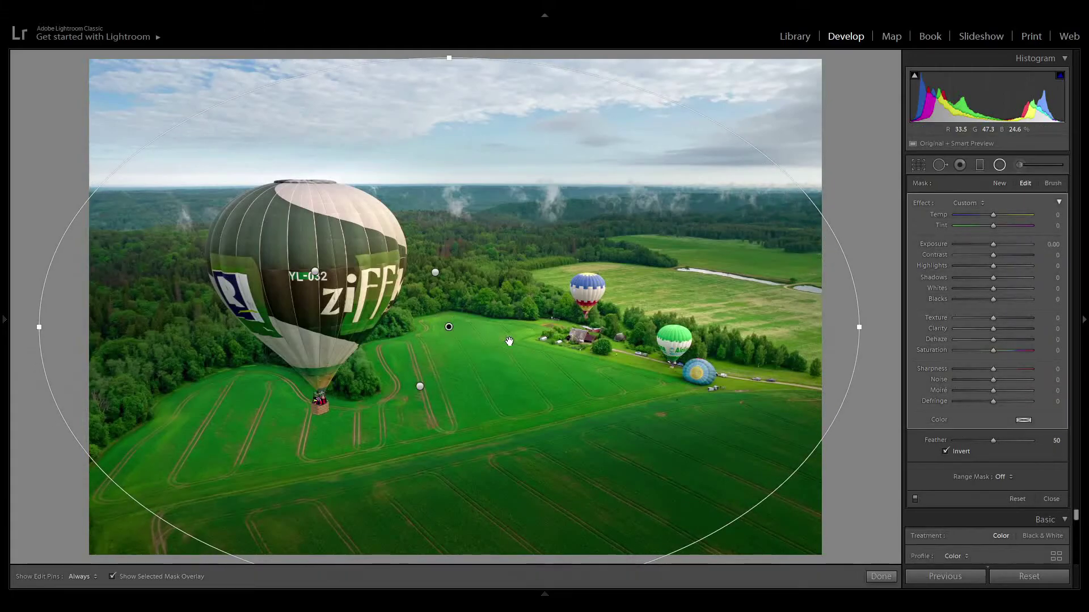
pyautogui.press('o')
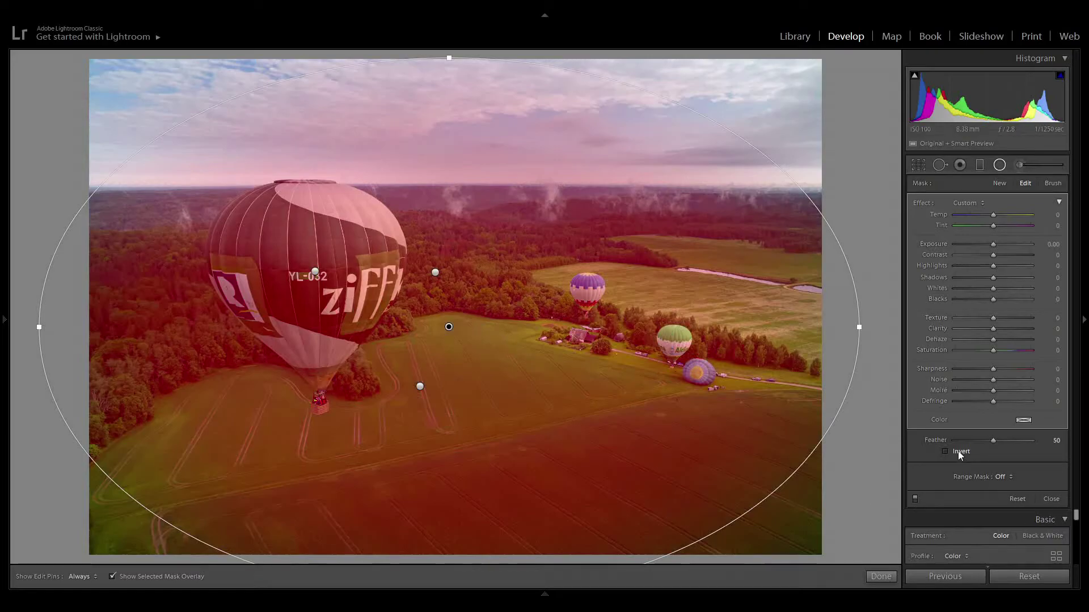
pyautogui.click(961, 452)
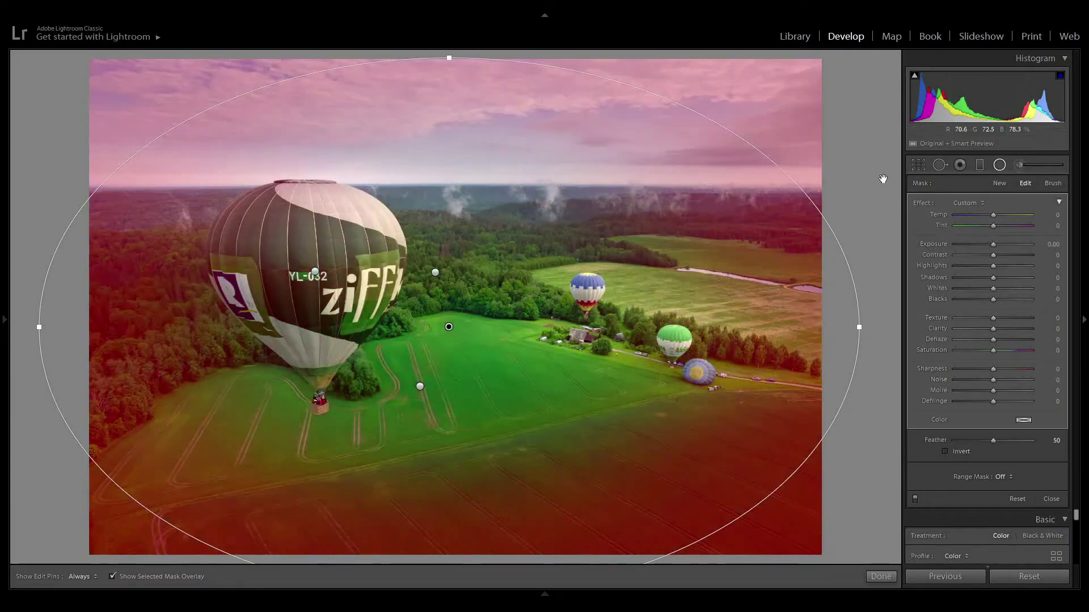
pyautogui.press('o')
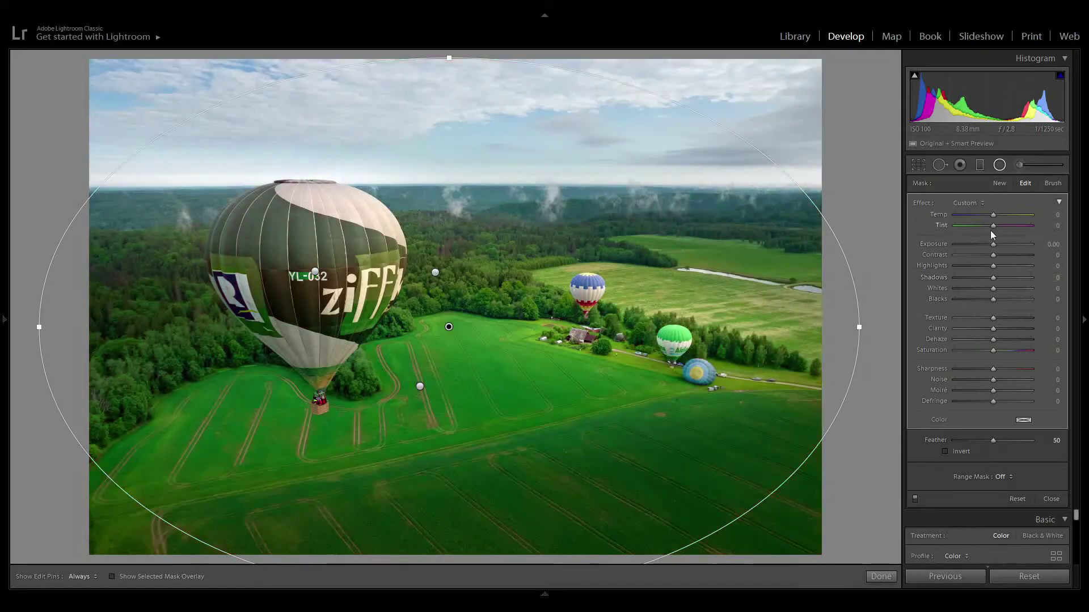
# - Set the large radial filter's Exposure to 0.24, Texture to -45 and Clarity to -27
pyautogui.moveTo(994, 244); pyautogui.dragTo(1005, 242)
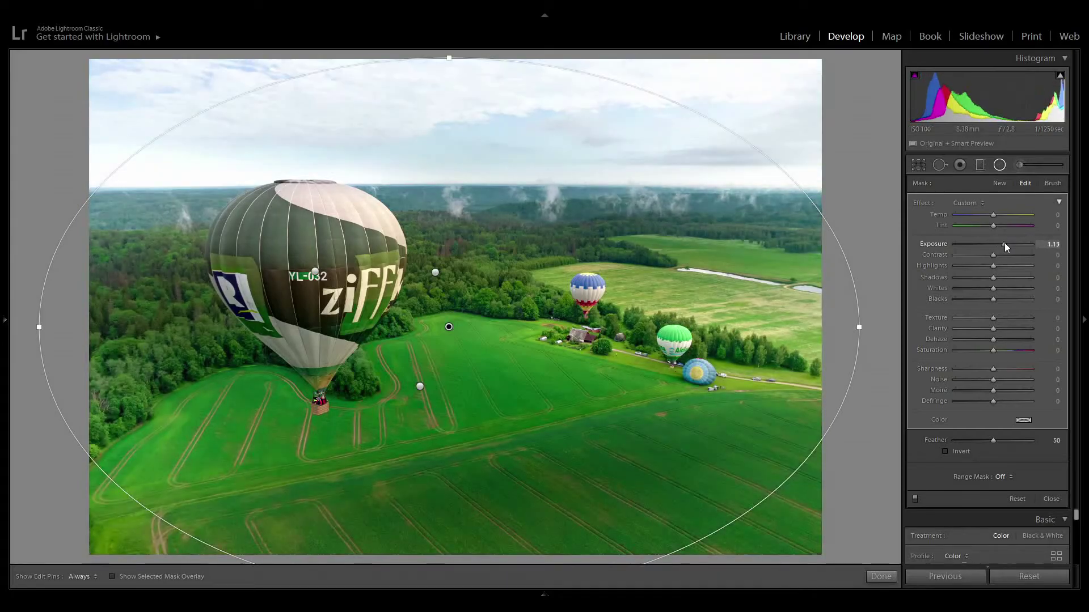
pyautogui.moveTo(1005, 243); pyautogui.dragTo(1004, 242)
pyautogui.moveTo(1004, 242); pyautogui.dragTo(994, 242)
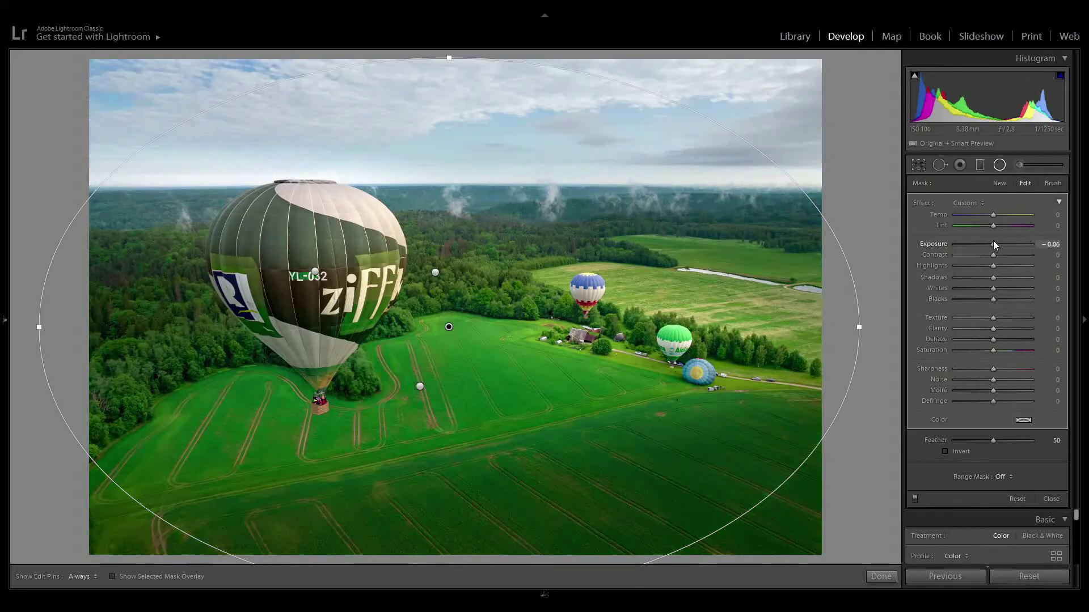
pyautogui.moveTo(994, 245); pyautogui.dragTo(995, 244)
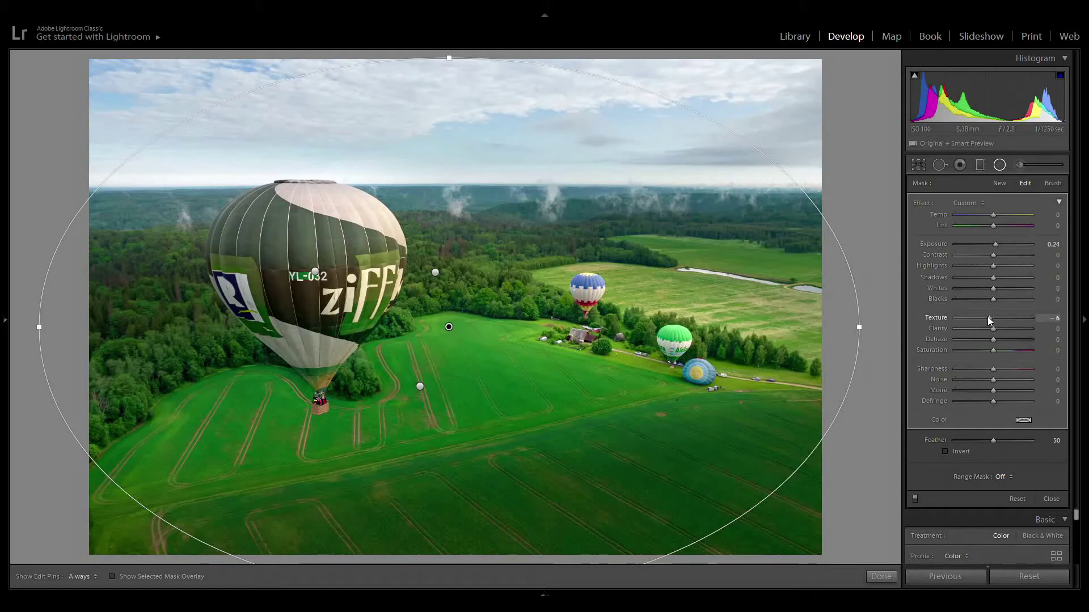
pyautogui.moveTo(981, 316); pyautogui.dragTo(975, 315)
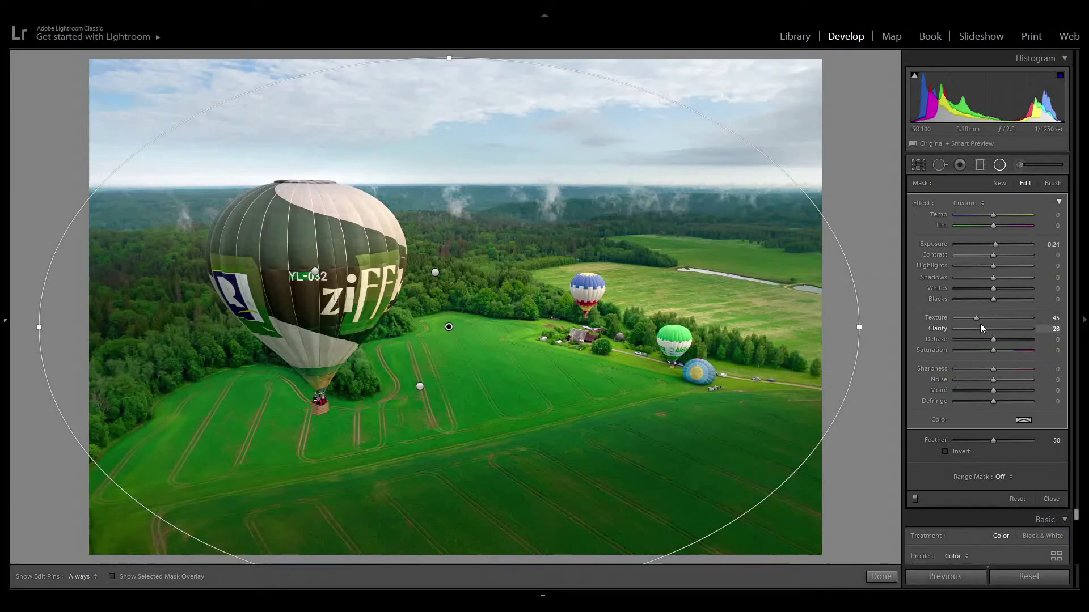
# - Narrow the large radial filter to about the photo's width, nudge it right, and stretch it slightly taller
pyautogui.moveTo(40, 329); pyautogui.dragTo(69, 329)
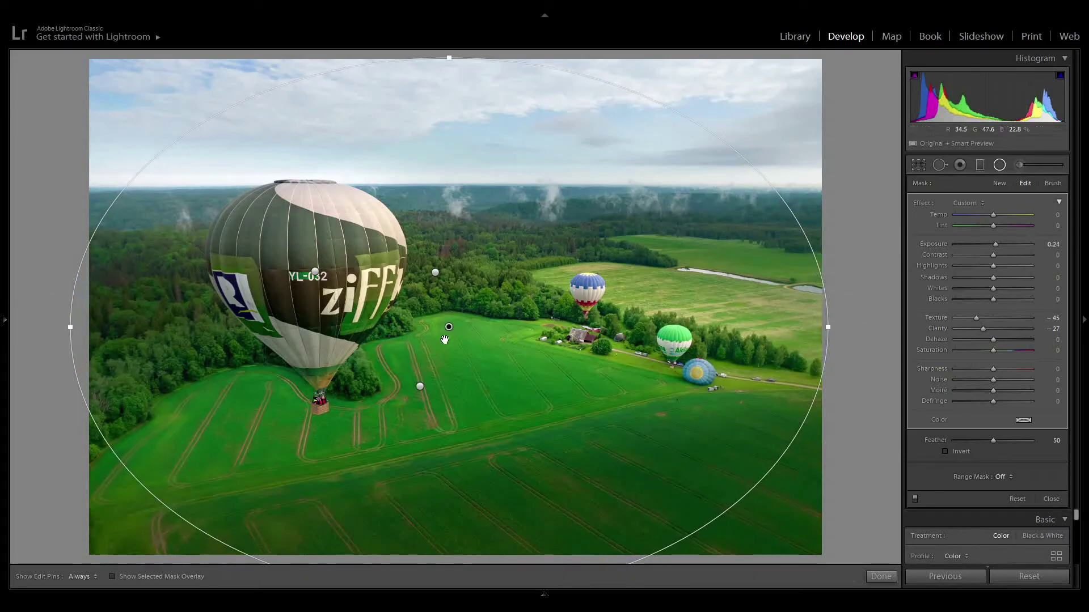
pyautogui.moveTo(449, 327); pyautogui.dragTo(451, 329)
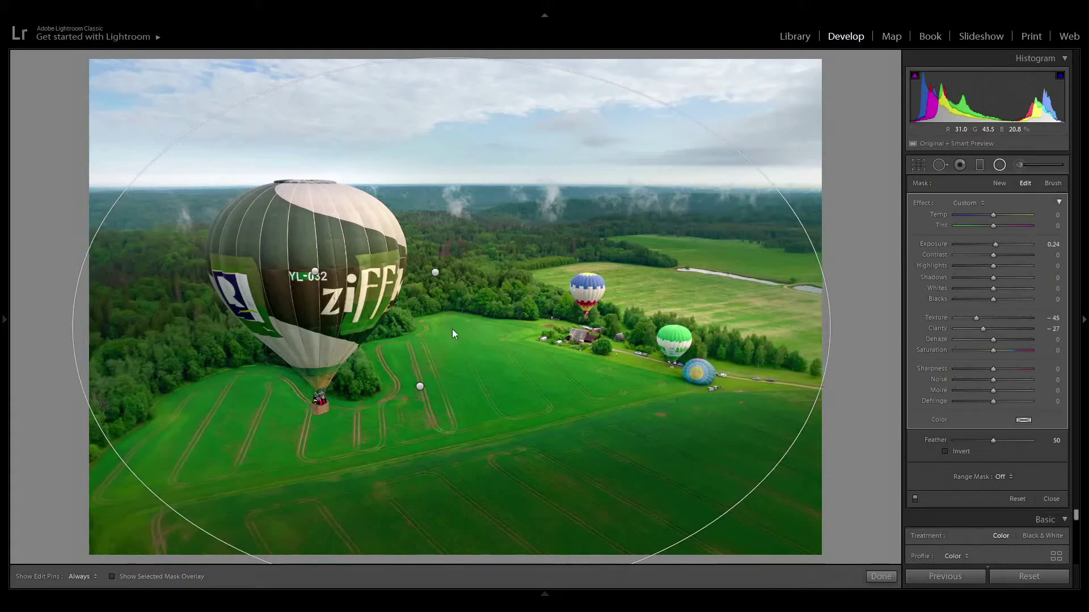
pyautogui.moveTo(450, 57); pyautogui.dragTo(448, 48)
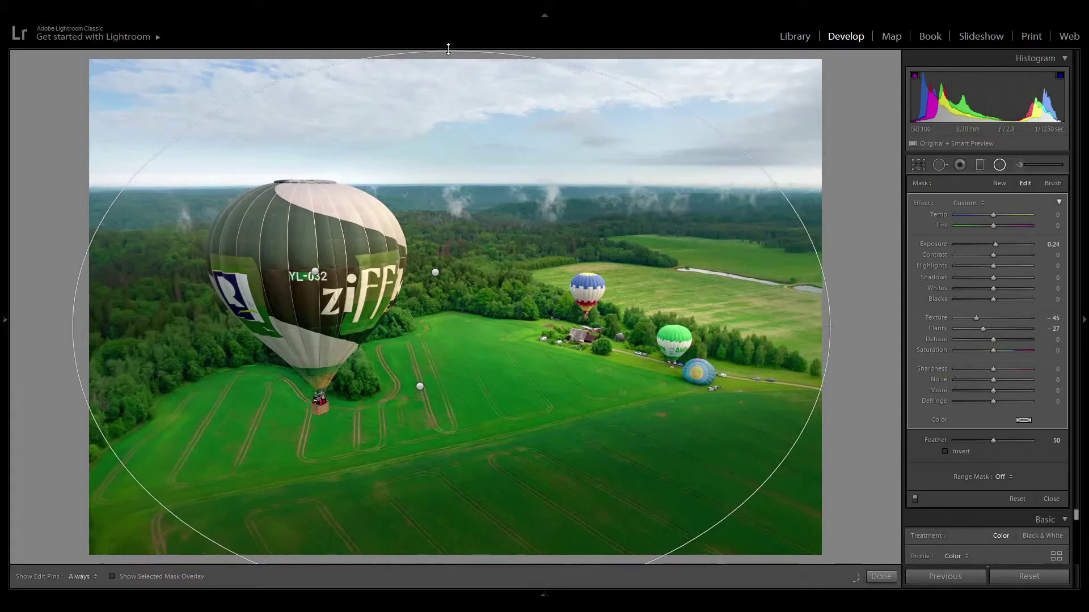
# - Toggle the filter pins and compare the photo with its before version
pyautogui.press('h')
pyautogui.press('h')
pyautogui.press('\\')
pyautogui.press('\\')
pyautogui.hotkey('ctrl', 'z')
pyautogui.hotkey('ctrl', 'z')
pyautogui.hotkey('ctrl', 'z')
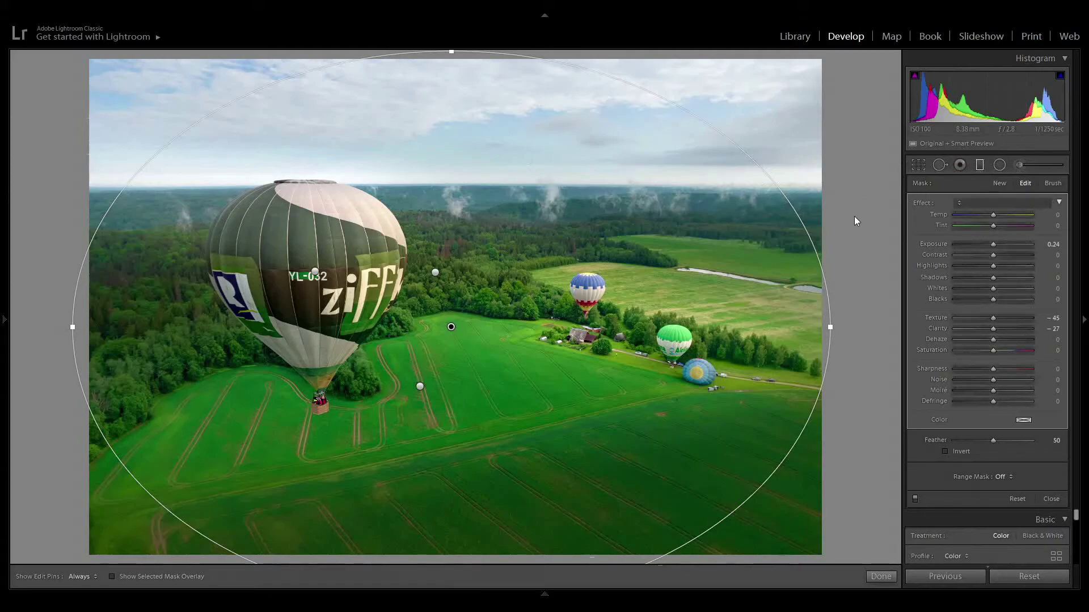
# - Add a near-vertical graduated filter from the photo's right edge to the large balloon, with Exposure 0.54 and Temp 9
pyautogui.moveTo(845, 207); pyautogui.dragTo(275, 233)
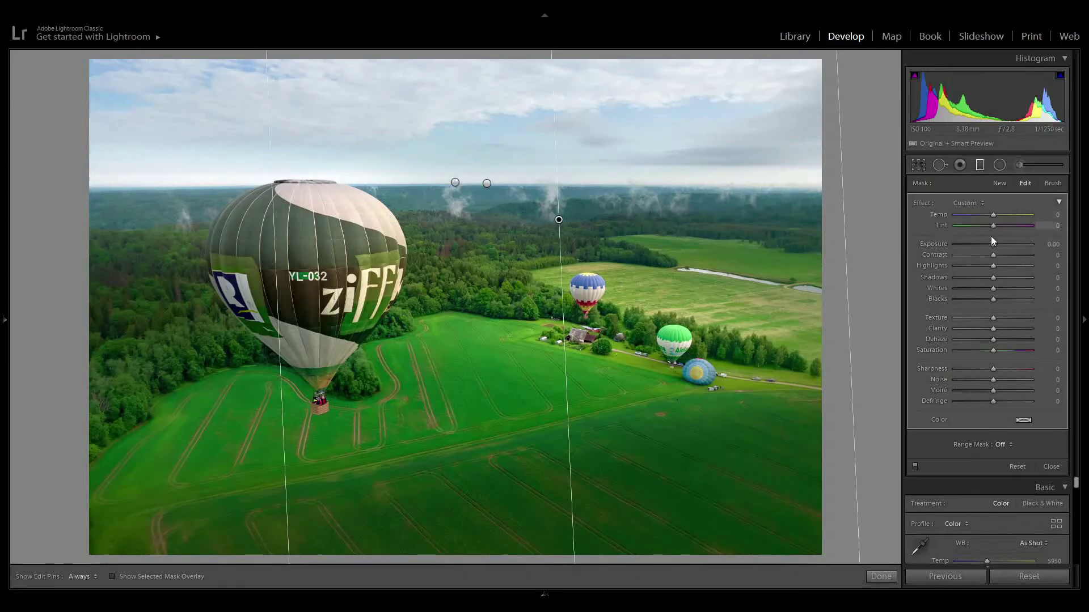
pyautogui.moveTo(994, 241); pyautogui.dragTo(998, 243)
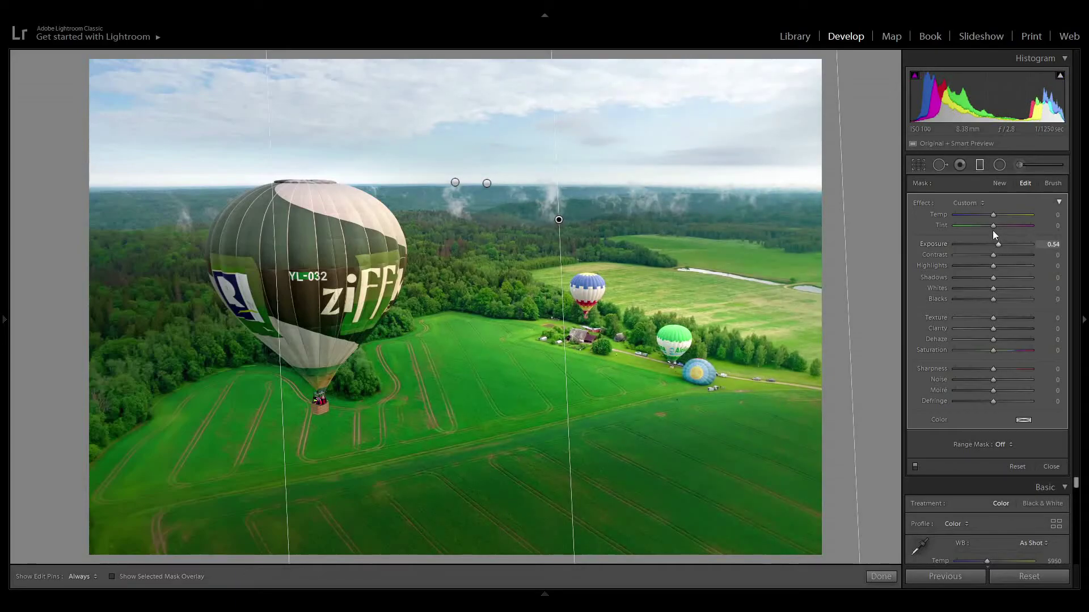
pyautogui.moveTo(992, 214); pyautogui.dragTo(996, 215)
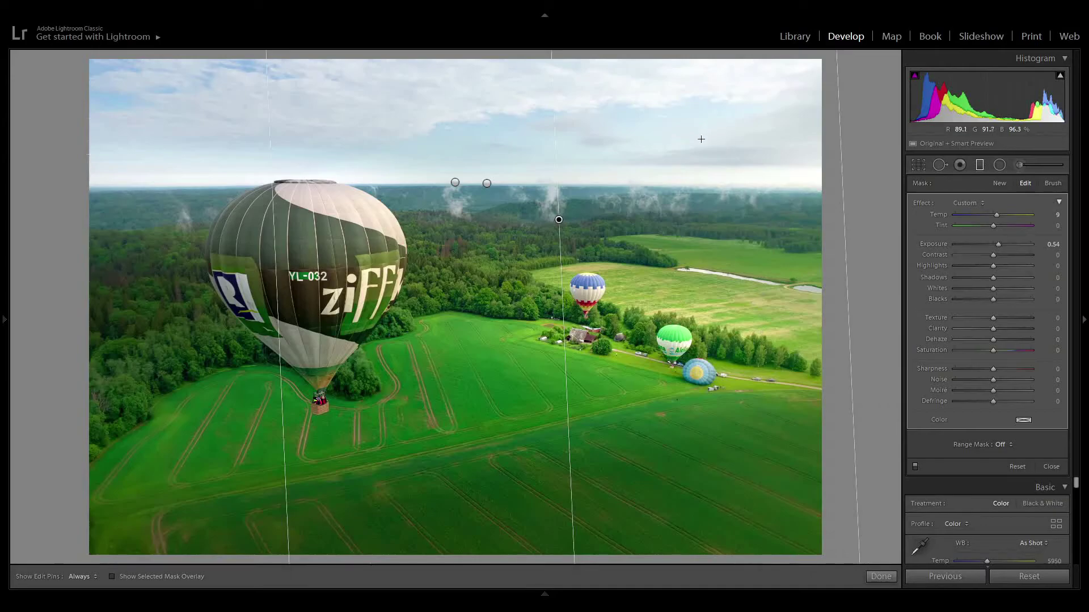
# - Compare the photo with its before version twice and finish the graduated filter edit
pyautogui.press('\\')
pyautogui.press('\\')
pyautogui.press('\\')
pyautogui.press('\\')
pyautogui.click(880, 579)
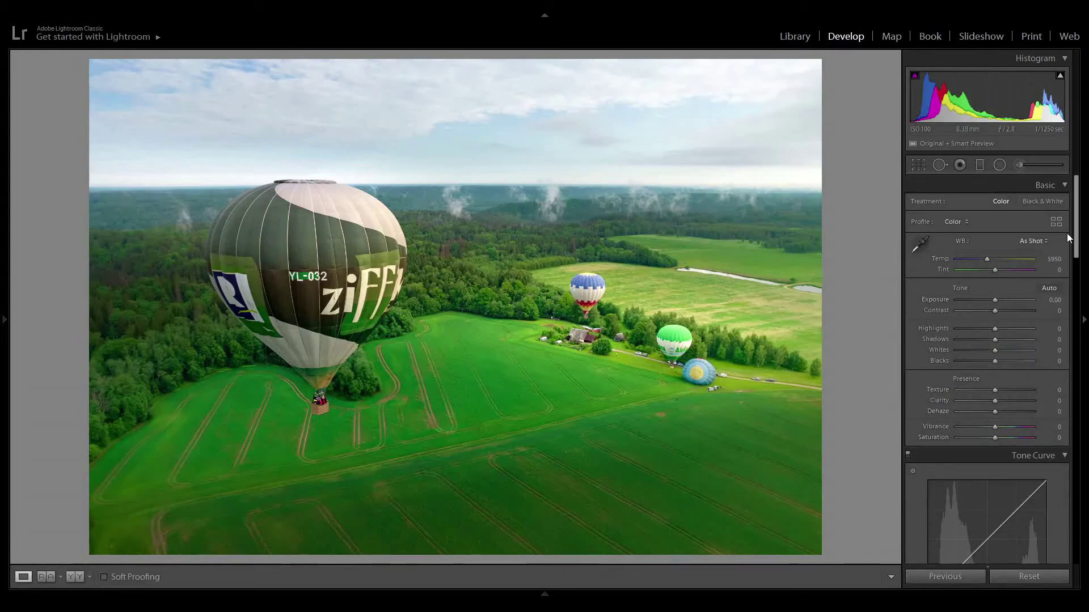
# - In the HSL adjustments, set Green Luminance to +16 and Green Hue to -19
pyautogui.moveTo(1076, 237); pyautogui.dragTo(1064, 336)
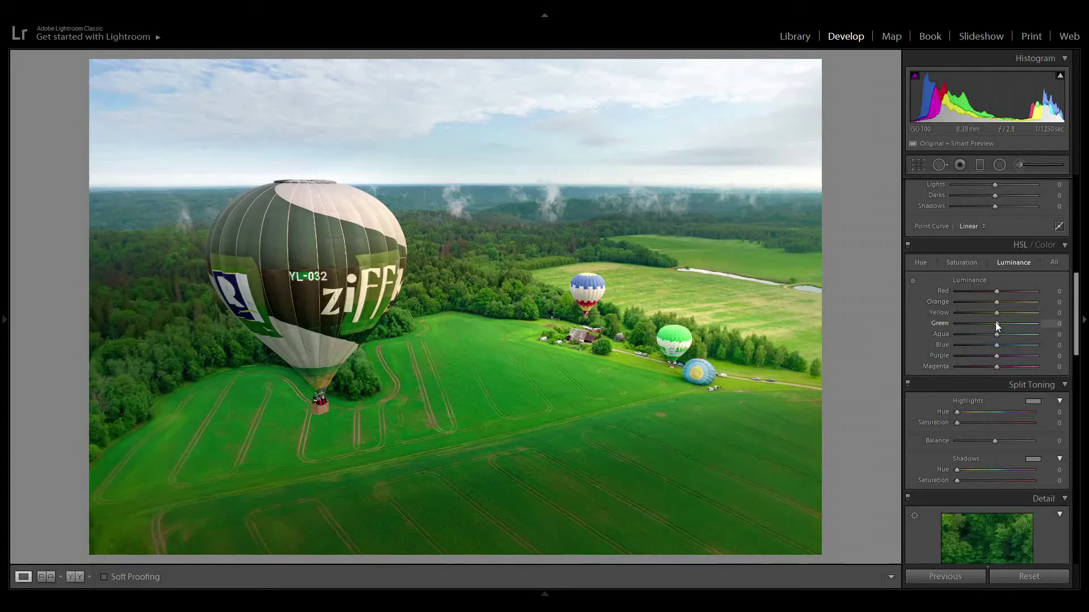
pyautogui.moveTo(993, 324)
pyautogui.mouseDown()
pyautogui.moveTo(1012, 322)
pyautogui.moveTo(975, 322)
pyautogui.moveTo(1019, 322)
pyautogui.moveTo(1002, 316)
pyautogui.mouseUp()
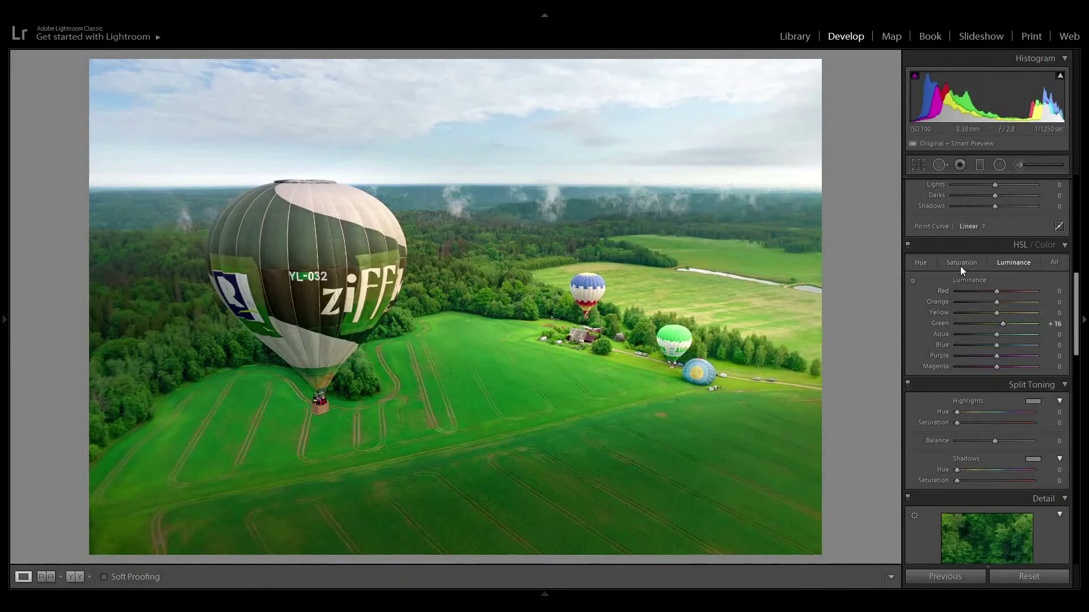
pyautogui.click(925, 264)
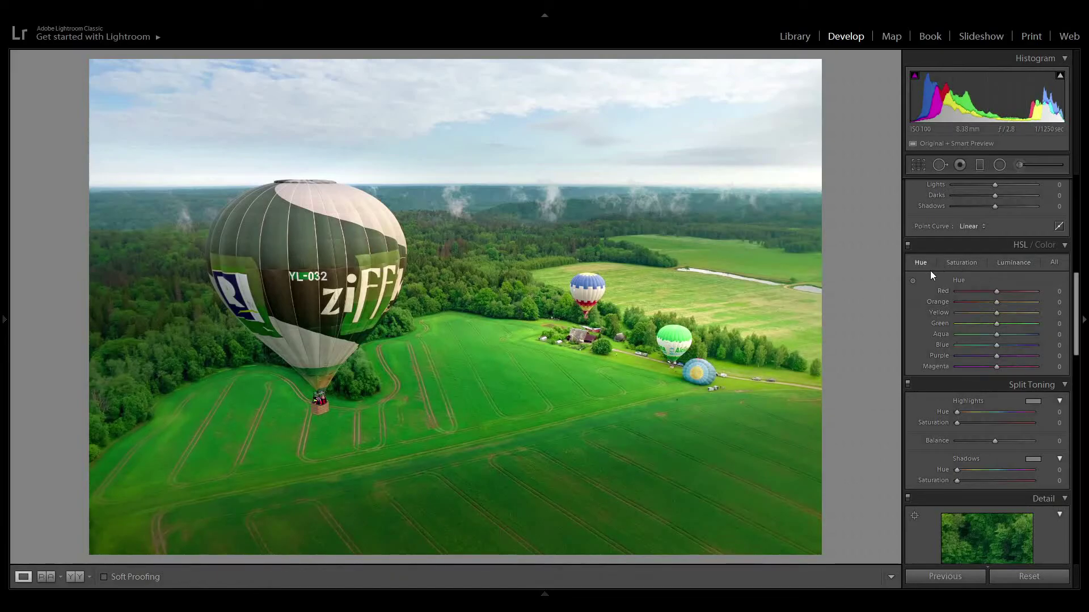
pyautogui.moveTo(997, 325)
pyautogui.mouseDown()
pyautogui.moveTo(982, 322)
pyautogui.moveTo(1009, 321)
pyautogui.moveTo(989, 321)
pyautogui.mouseUp()
# - Set the HSL Aqua Luminance to -40 and Aqua Hue to +21
pyautogui.click(1006, 260)
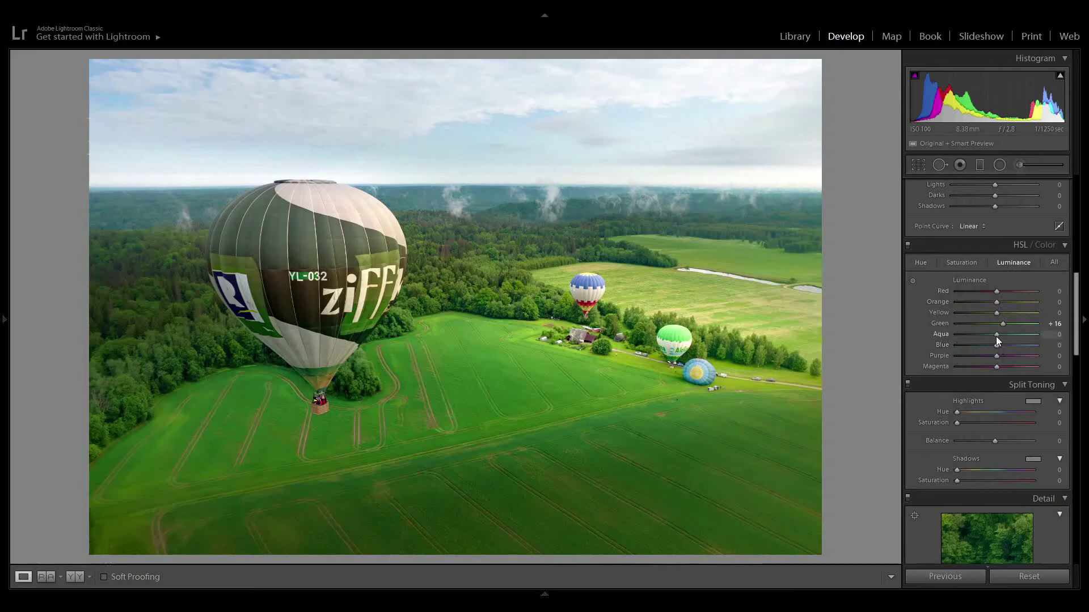
pyautogui.moveTo(996, 334)
pyautogui.mouseDown()
pyautogui.moveTo(1009, 332)
pyautogui.moveTo(960, 332)
pyautogui.moveTo(999, 333)
pyautogui.moveTo(962, 328)
pyautogui.moveTo(980, 327)
pyautogui.mouseUp()
pyautogui.click(918, 263)
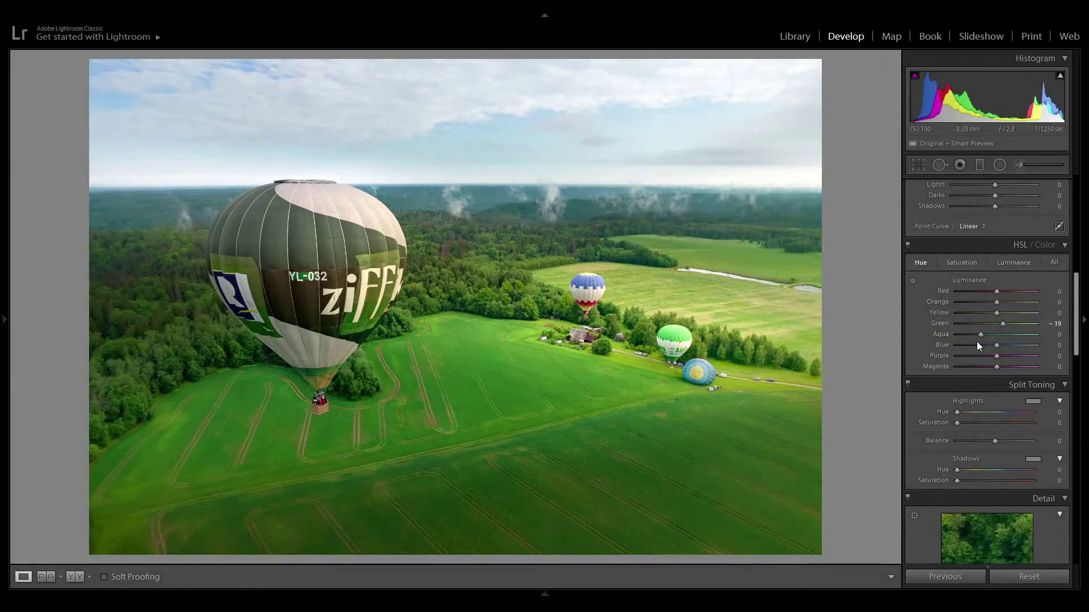
pyautogui.moveTo(983, 331); pyautogui.dragTo(1002, 331)
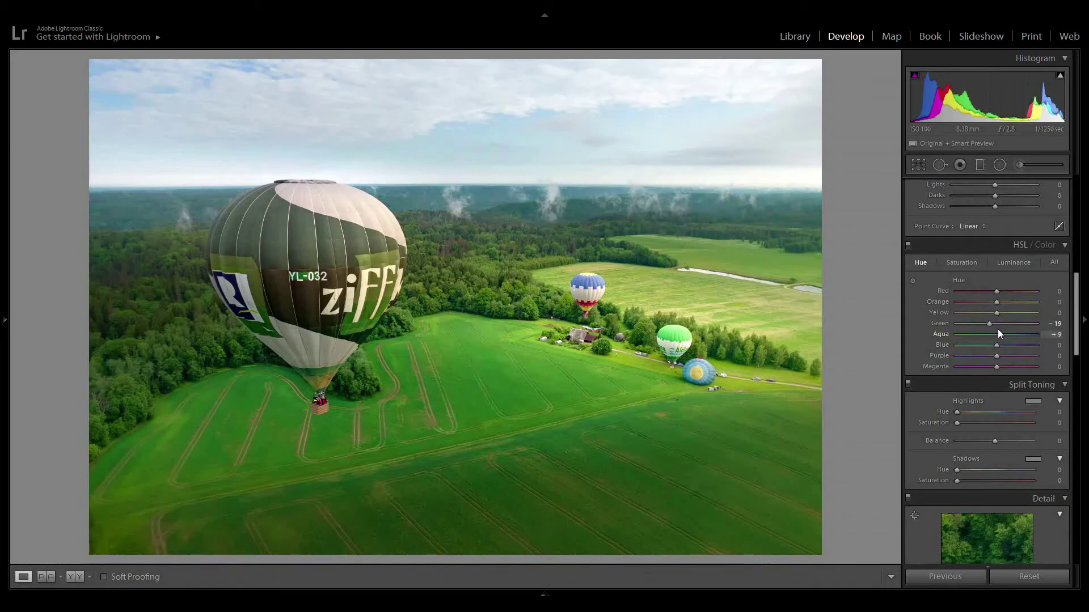
# - Set the HSL Blue Luminance to +11 and Blue Hue to +19
pyautogui.click(1026, 261)
pyautogui.moveTo(995, 345)
pyautogui.mouseDown()
pyautogui.moveTo(1006, 343)
pyautogui.moveTo(981, 338)
pyautogui.moveTo(999, 335)
pyautogui.mouseUp()
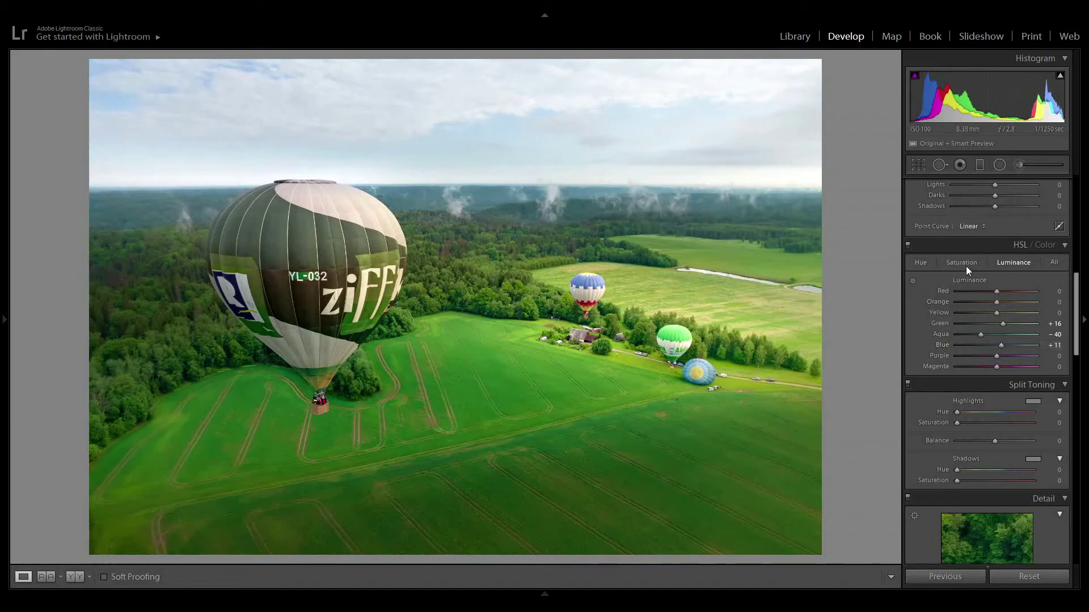
pyautogui.click(920, 262)
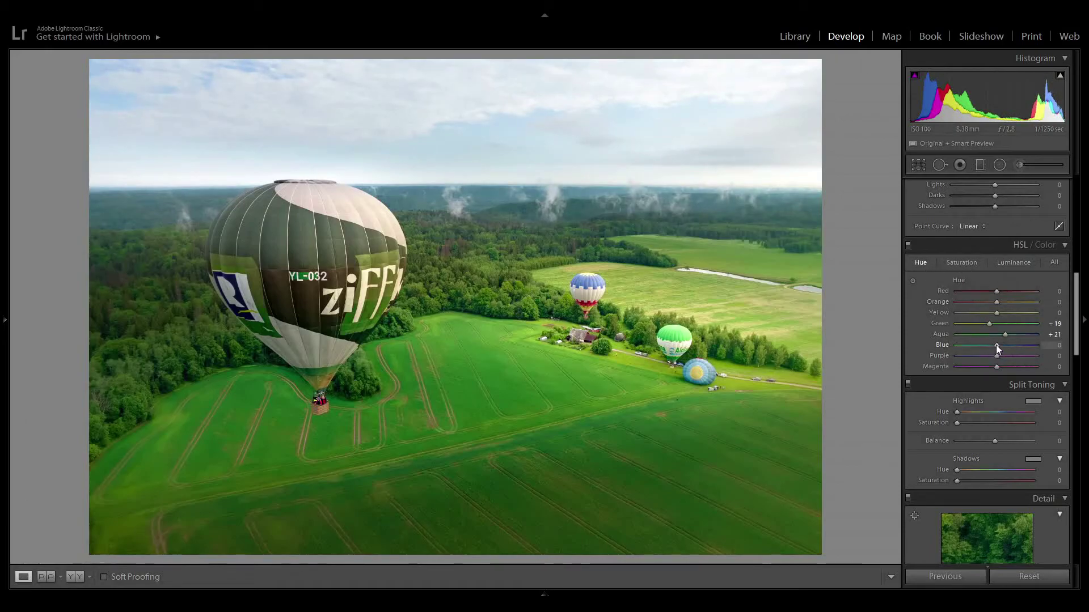
pyautogui.moveTo(997, 345); pyautogui.dragTo(1006, 343)
# - Set the HSL Yellow Luminance to +20 and Yellow Hue to -20
pyautogui.click(1013, 263)
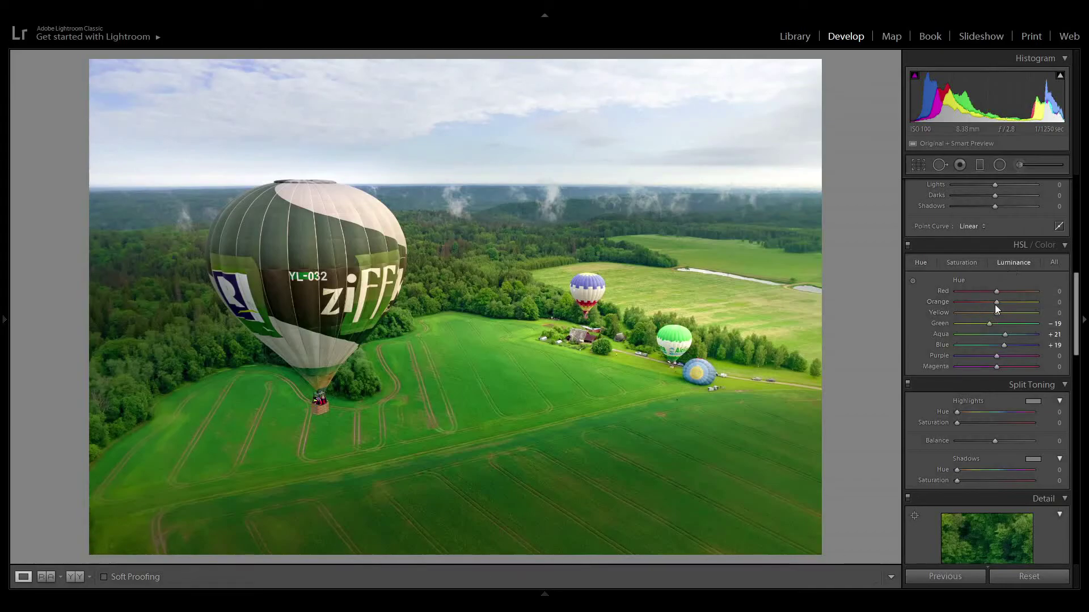
pyautogui.moveTo(997, 313)
pyautogui.mouseDown()
pyautogui.moveTo(977, 310)
pyautogui.moveTo(1005, 313)
pyautogui.mouseUp()
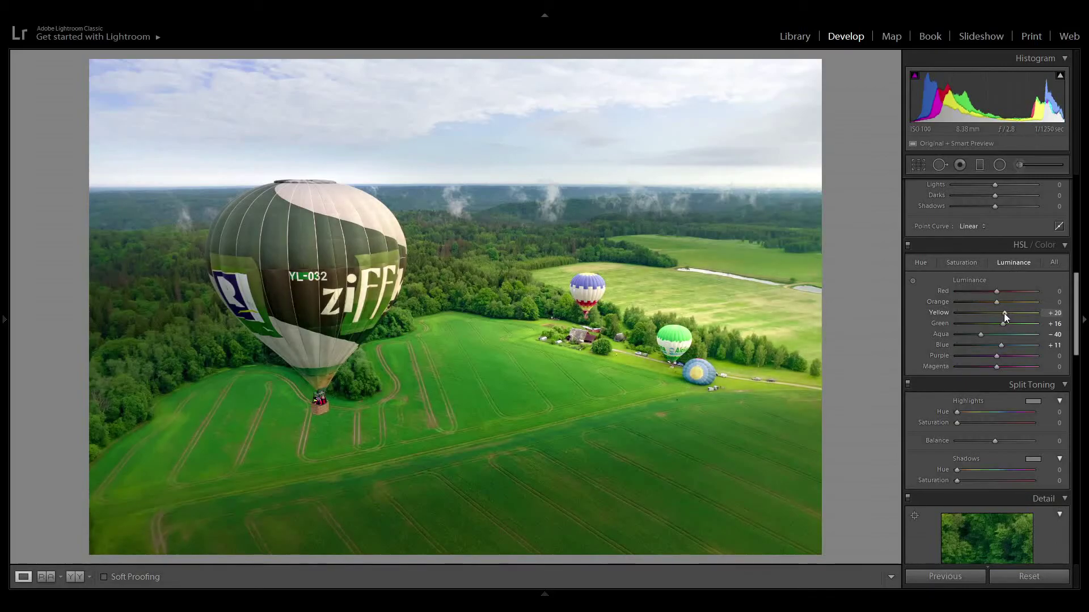
pyautogui.click(918, 264)
pyautogui.moveTo(997, 314); pyautogui.dragTo(988, 311)
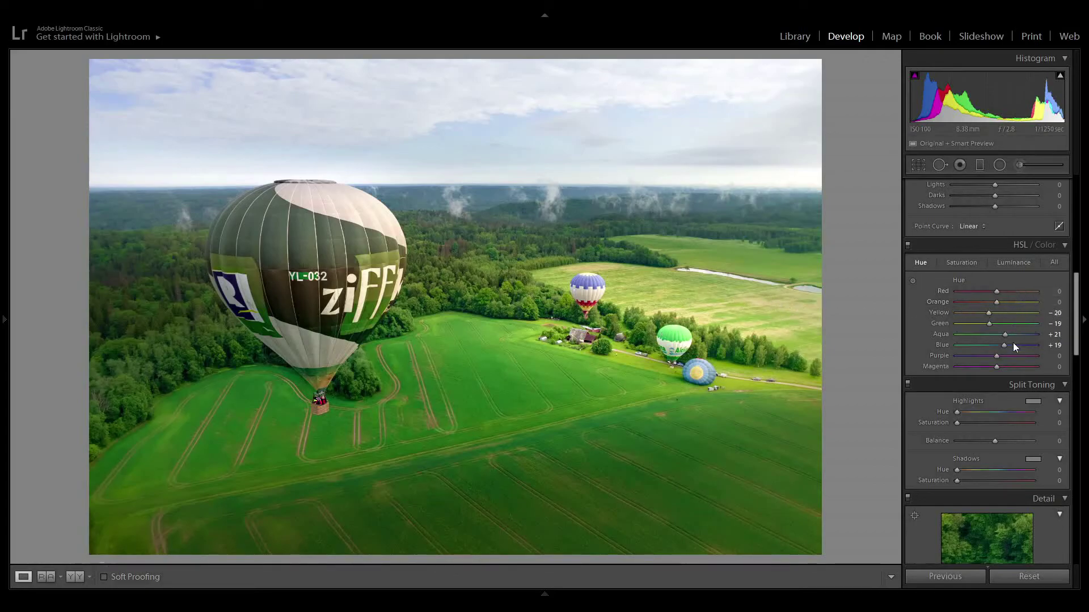
# - Try different Split Toning highlight hues at Saturation 25, and return the highlight Saturation to 0
pyautogui.moveTo(1075, 328); pyautogui.dragTo(1074, 354)
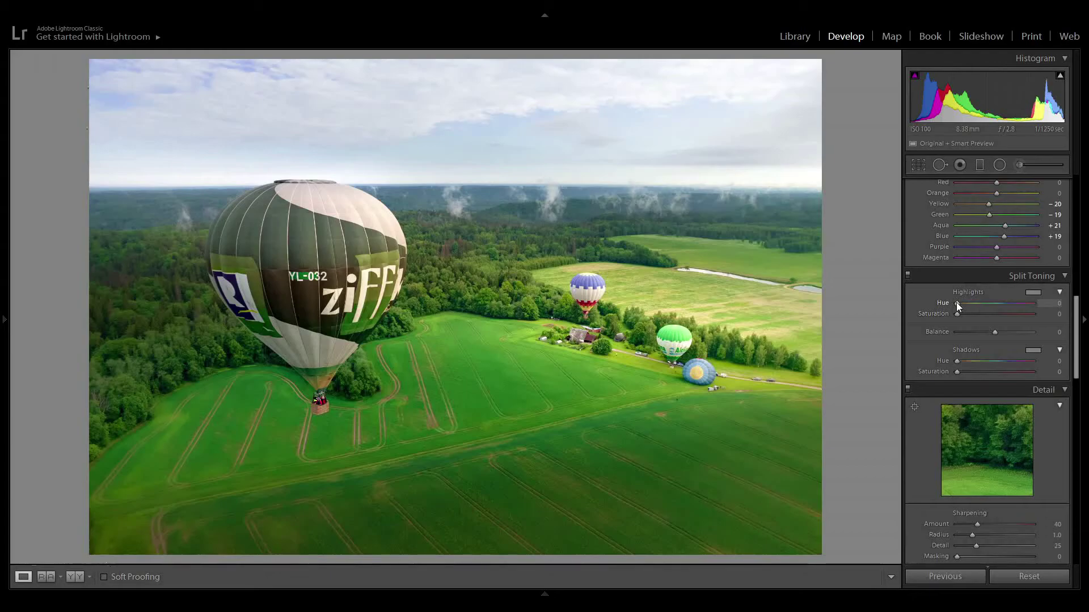
pyautogui.moveTo(958, 302)
pyautogui.mouseDown()
pyautogui.moveTo(1018, 315)
pyautogui.moveTo(959, 315)
pyautogui.mouseUp()
pyautogui.moveTo(969, 305); pyautogui.dragTo(1037, 304)
pyautogui.moveTo(968, 311)
pyautogui.mouseDown()
pyautogui.moveTo(1019, 304)
pyautogui.moveTo(958, 304)
pyautogui.mouseUp()
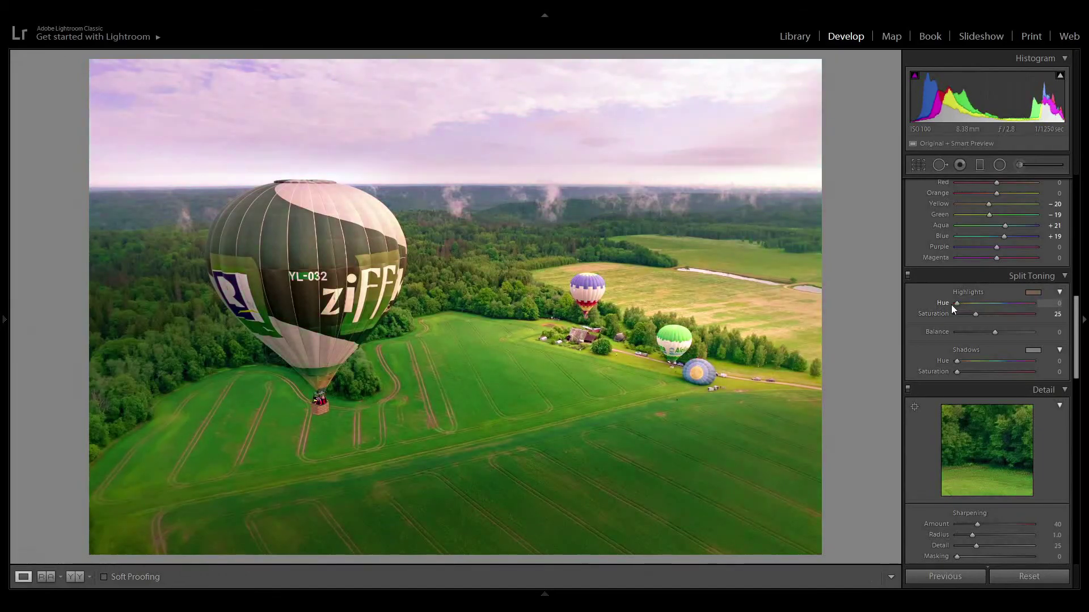
pyautogui.moveTo(958, 304)
pyautogui.mouseDown()
pyautogui.moveTo(977, 302)
pyautogui.moveTo(957, 305)
pyautogui.moveTo(974, 313)
pyautogui.moveTo(945, 314)
pyautogui.mouseUp()
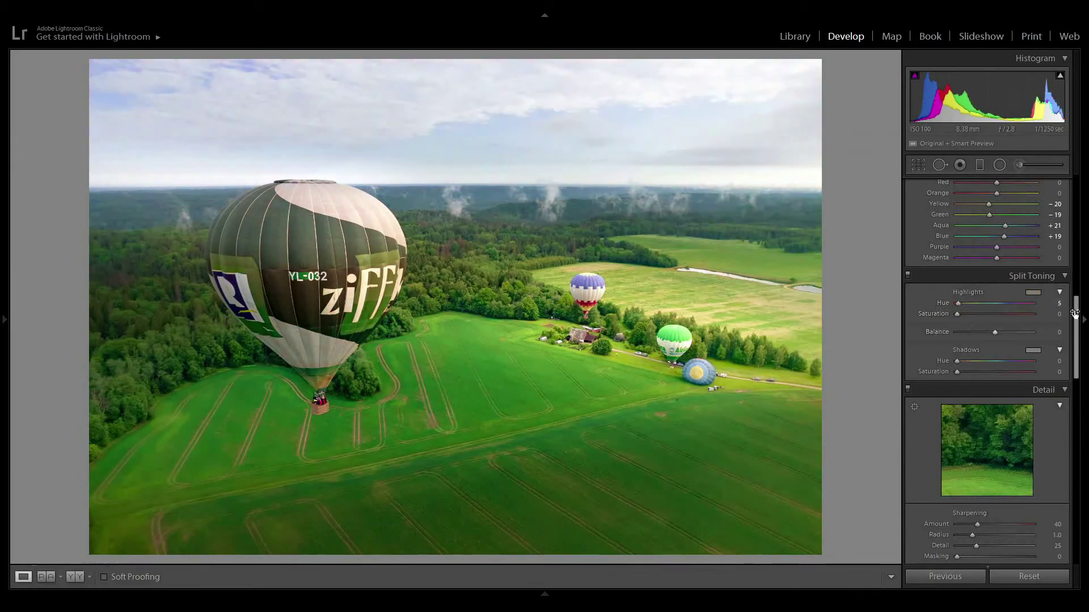
# - Try different Split Toning shadow hues at Saturation 31, and reset the shadow values and the highlight Hue
pyautogui.scroll(-1, 1078, 316)
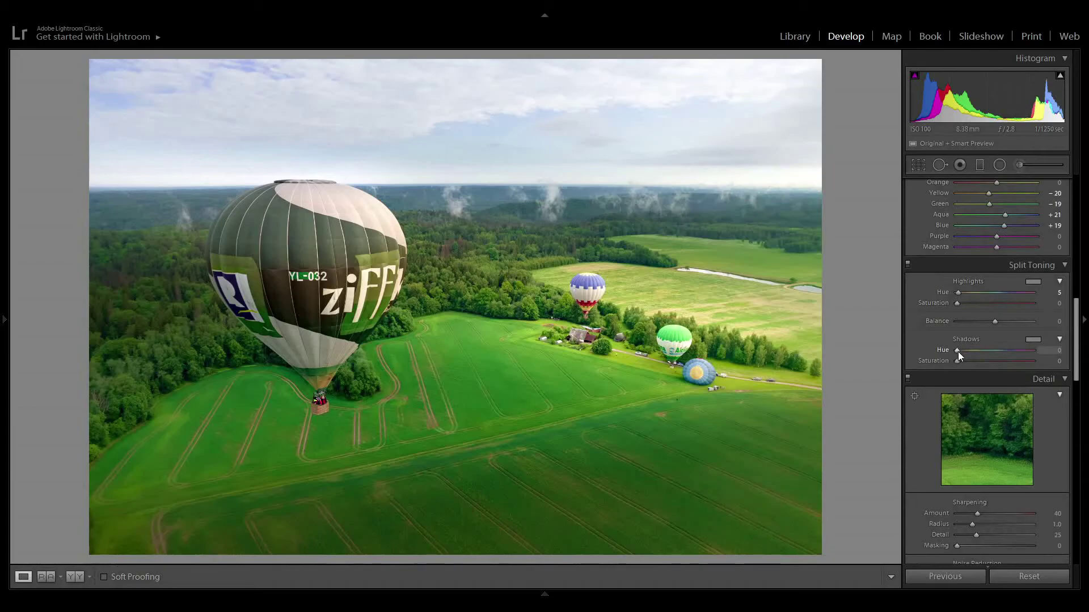
pyautogui.moveTo(956, 361)
pyautogui.mouseDown()
pyautogui.moveTo(978, 358)
pyautogui.moveTo(966, 350)
pyautogui.mouseUp()
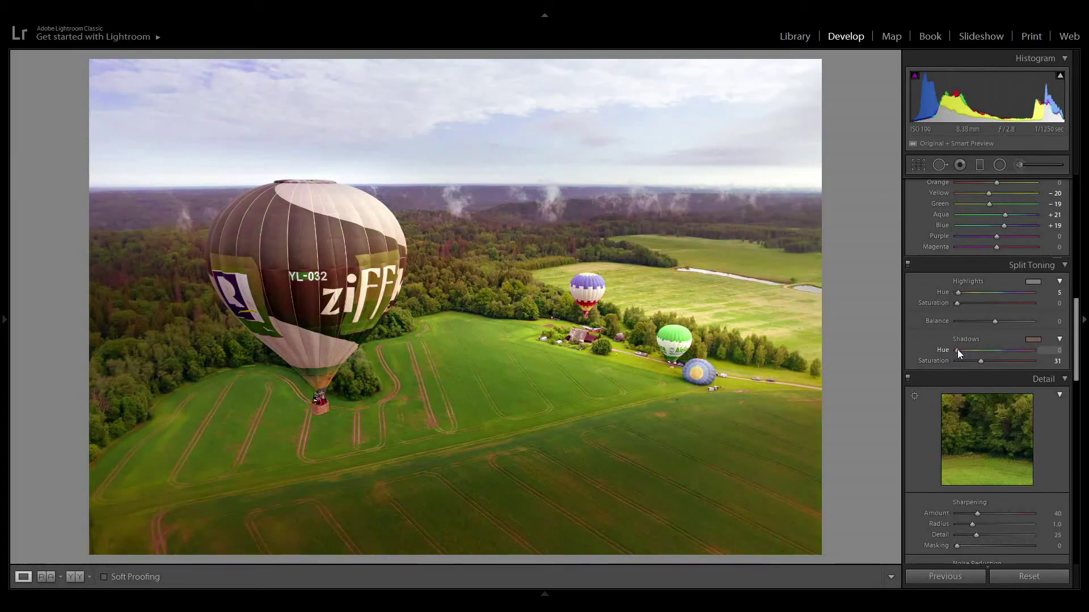
pyautogui.moveTo(959, 349); pyautogui.dragTo(1028, 352)
pyautogui.doubleClick(943, 351)
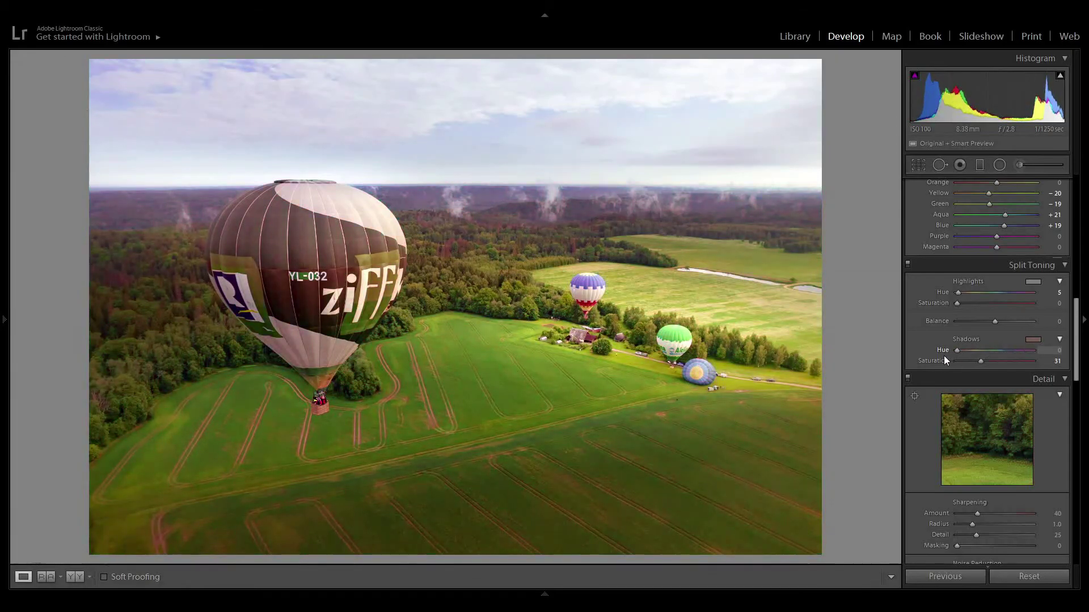
pyautogui.doubleClick(944, 360)
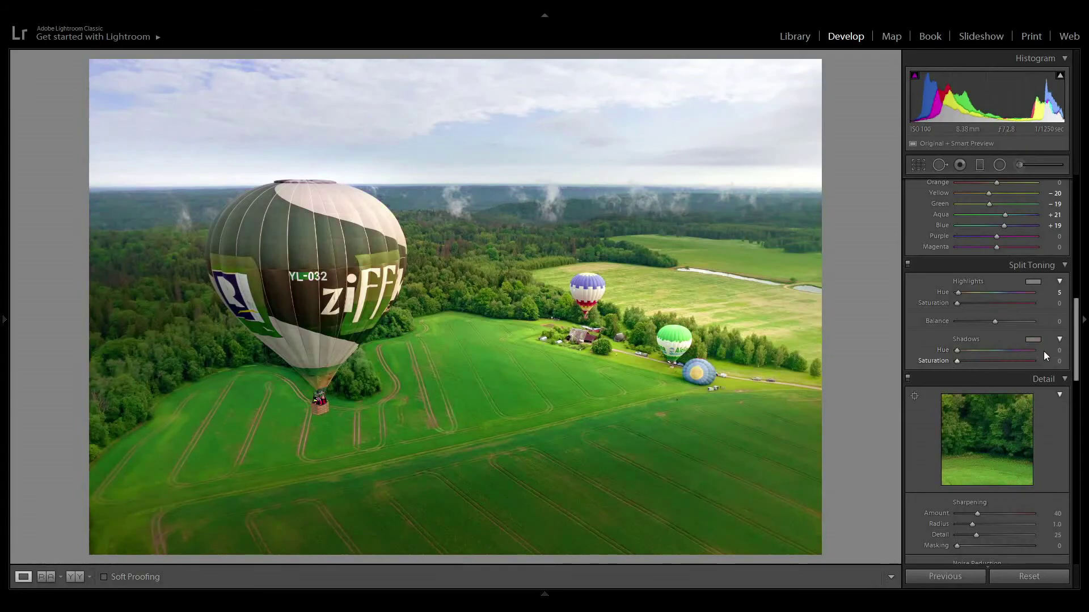
pyautogui.doubleClick(959, 293)
# - In the Calibration settings, set Red Primary Hue to -10 and Green Primary Hue to -25
pyautogui.moveTo(1076, 332); pyautogui.dragTo(1064, 513)
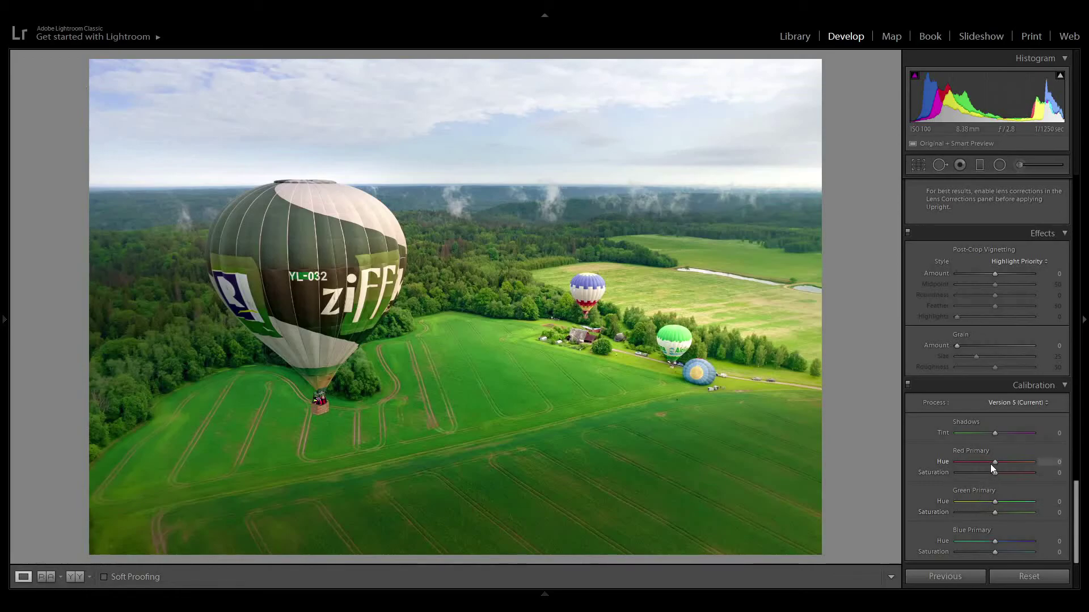
pyautogui.moveTo(994, 461)
pyautogui.mouseDown()
pyautogui.moveTo(983, 458)
pyautogui.moveTo(1007, 461)
pyautogui.moveTo(974, 458)
pyautogui.moveTo(1023, 463)
pyautogui.moveTo(958, 464)
pyautogui.moveTo(989, 464)
pyautogui.mouseUp()
pyautogui.moveTo(993, 502)
pyautogui.mouseDown()
pyautogui.moveTo(983, 498)
pyautogui.moveTo(1014, 499)
pyautogui.moveTo(978, 501)
pyautogui.mouseUp()
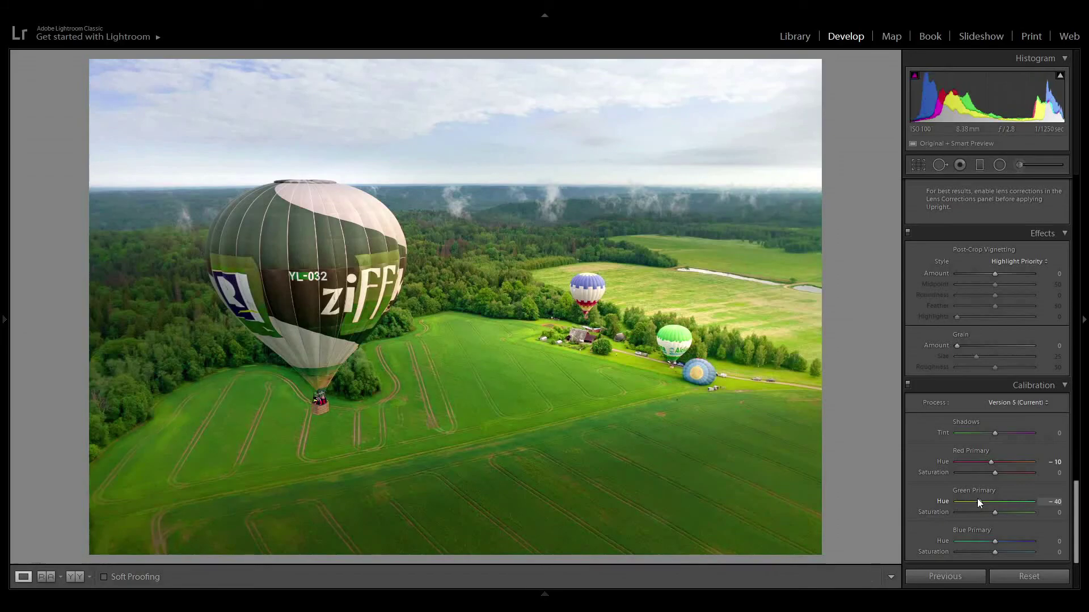
pyautogui.moveTo(981, 499); pyautogui.dragTo(983, 500)
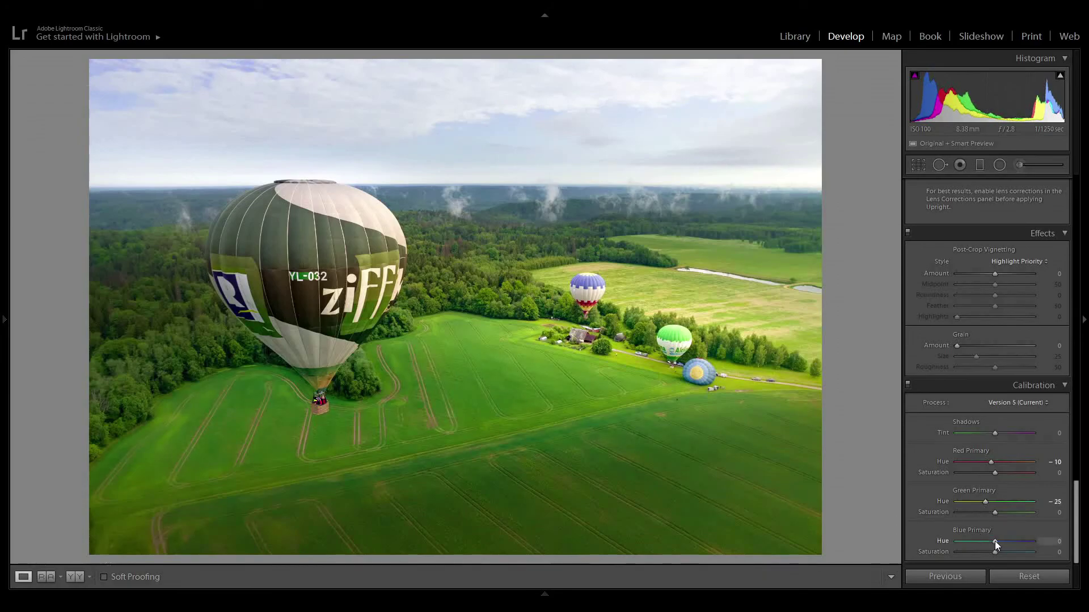
# - Try Blue Primary Hue values such as -57 and -28 in Calibration, and return it to 0
pyautogui.moveTo(994, 541); pyautogui.dragTo(999, 540)
pyautogui.moveTo(1003, 541); pyautogui.dragTo(973, 541)
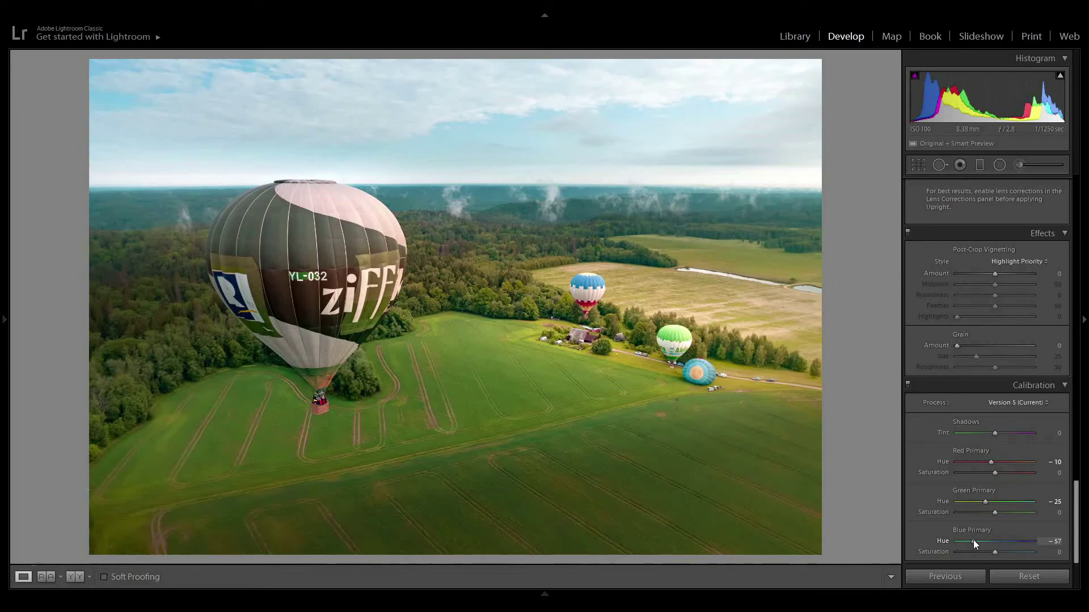
pyautogui.moveTo(977, 541); pyautogui.dragTo(984, 542)
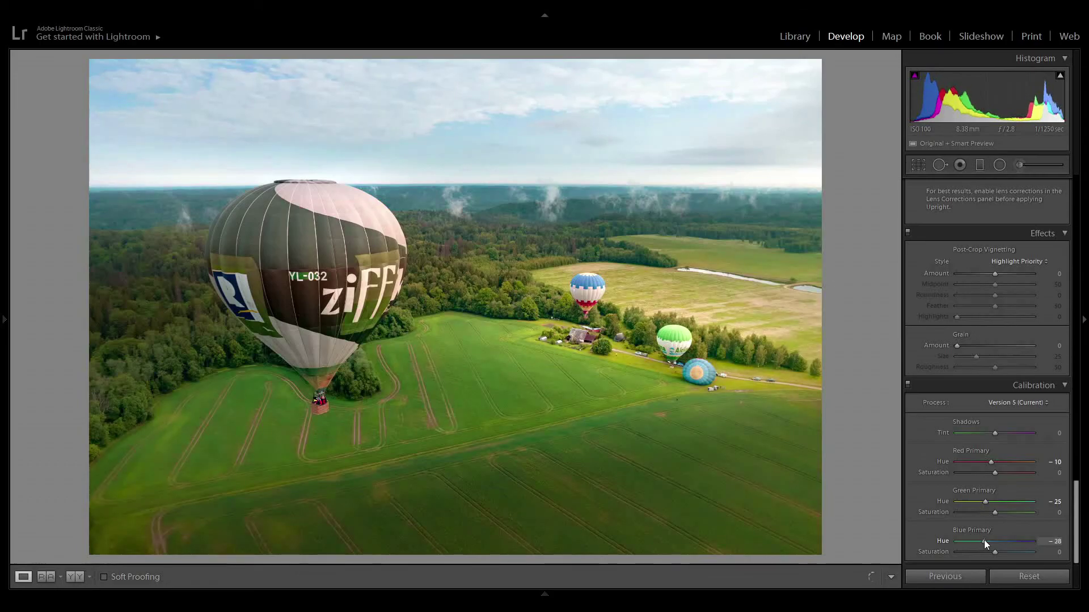
pyautogui.moveTo(986, 542); pyautogui.dragTo(988, 542)
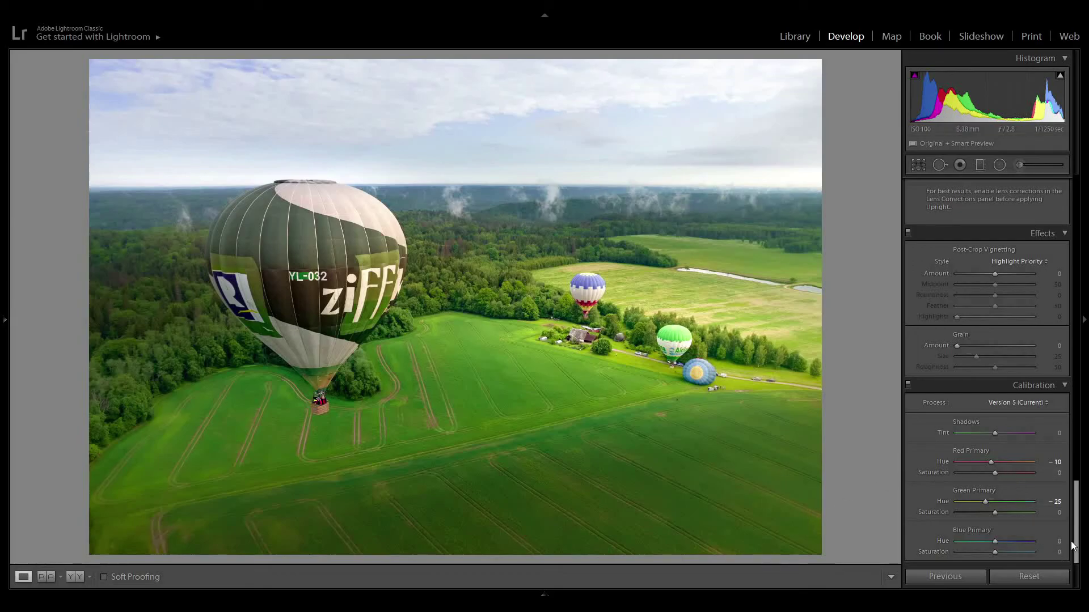
# - Set the Exposure of the large balloon's radial filter to 0.36
pyautogui.moveTo(1074, 547); pyautogui.dragTo(1074, 527)
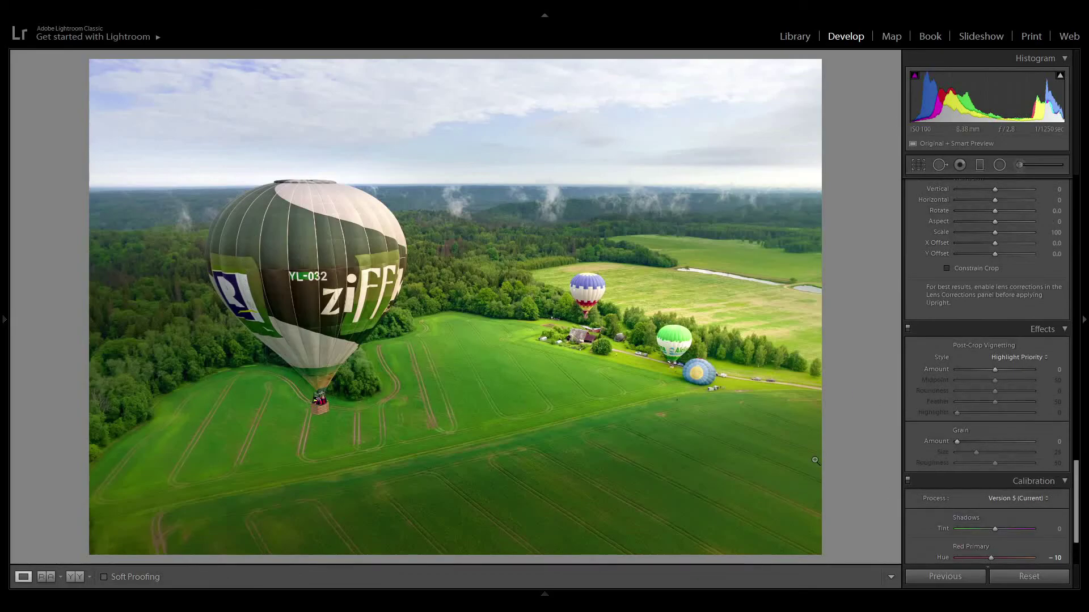
pyautogui.moveTo(1077, 531); pyautogui.dragTo(1078, 527)
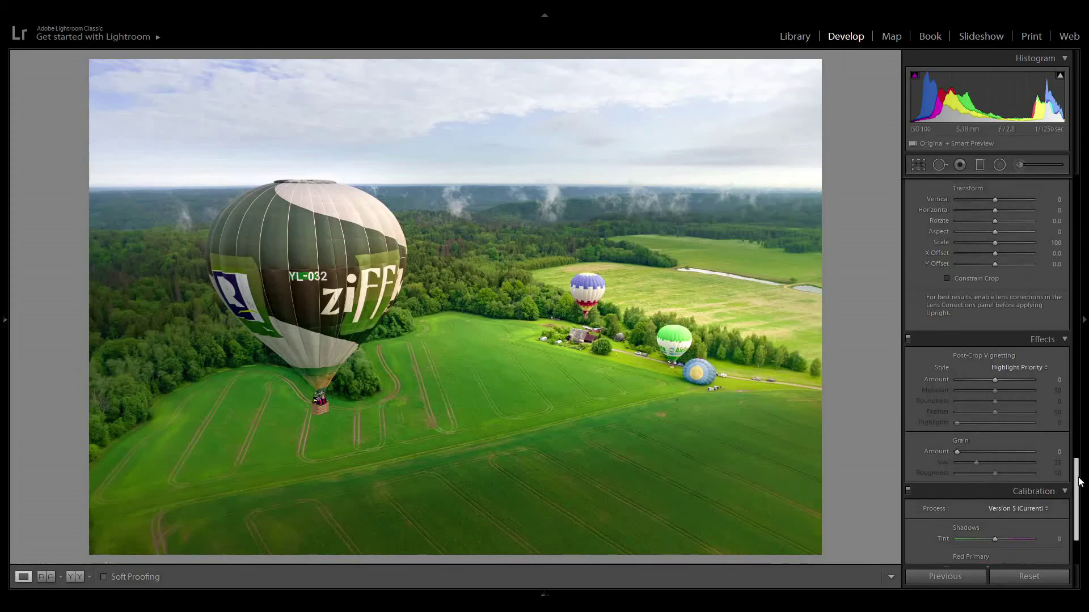
pyautogui.moveTo(1078, 535); pyautogui.dragTo(1079, 273)
pyautogui.click(999, 164)
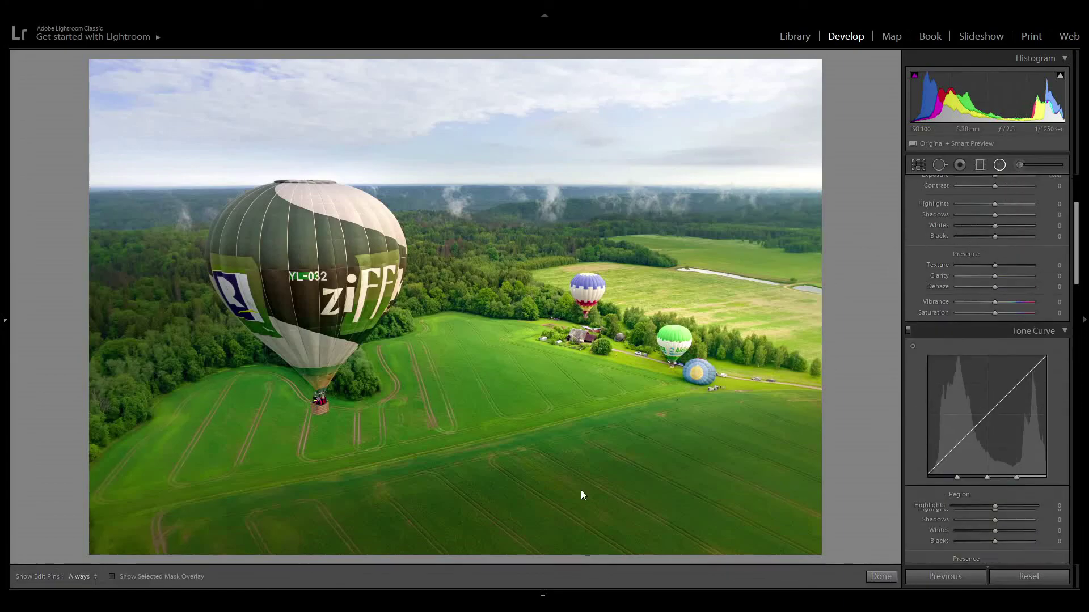
pyautogui.click(315, 271)
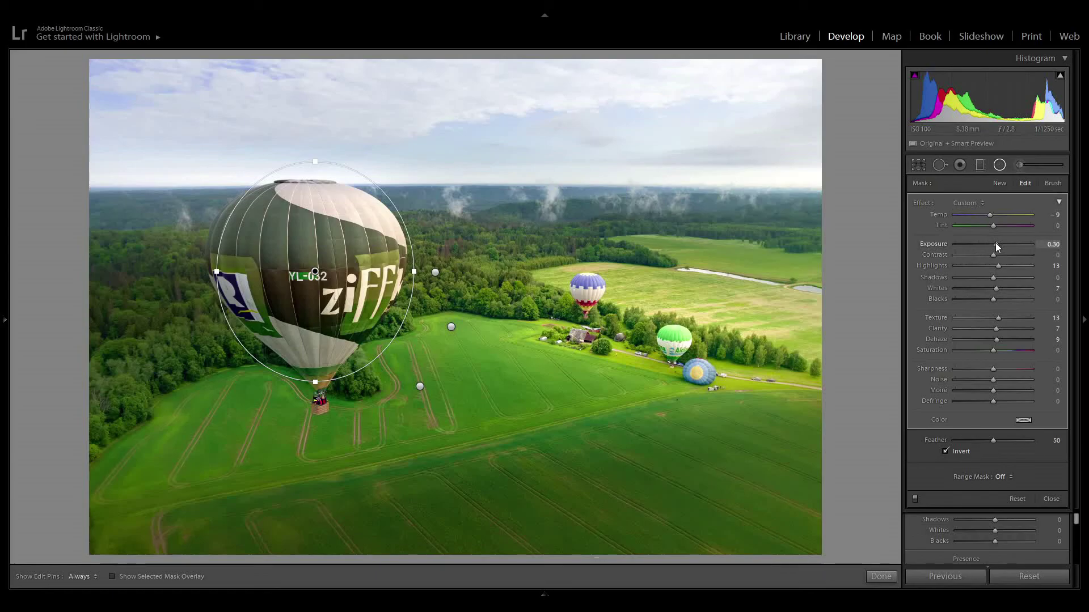
pyautogui.moveTo(997, 245); pyautogui.dragTo(996, 246)
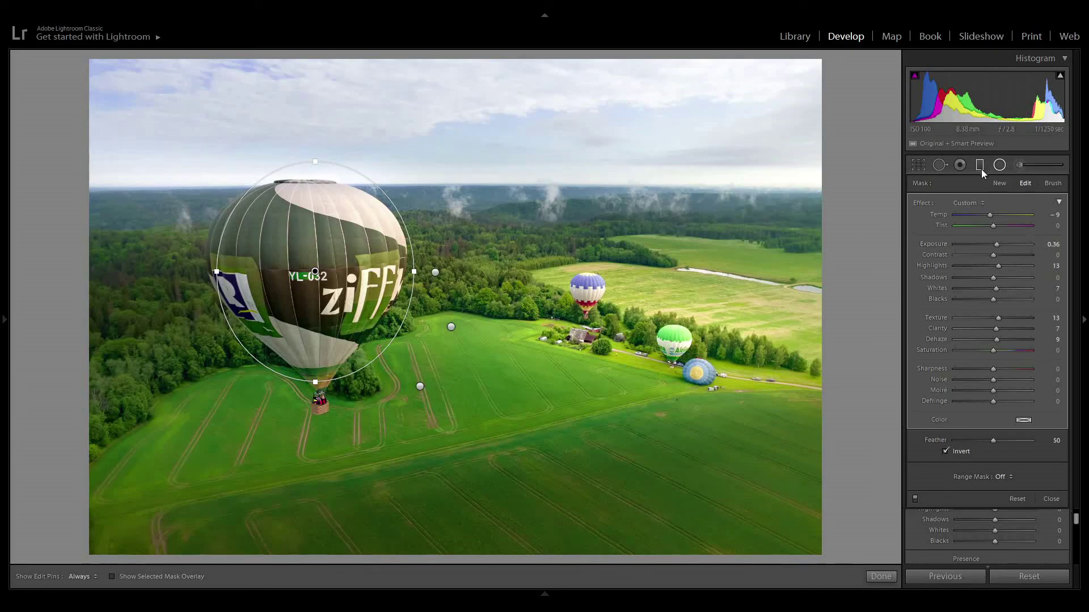
# - Extend the near-vertical graduated filter's inner edge past the large balloon toward the photo's left side and finish the edit
pyautogui.press('Delete')
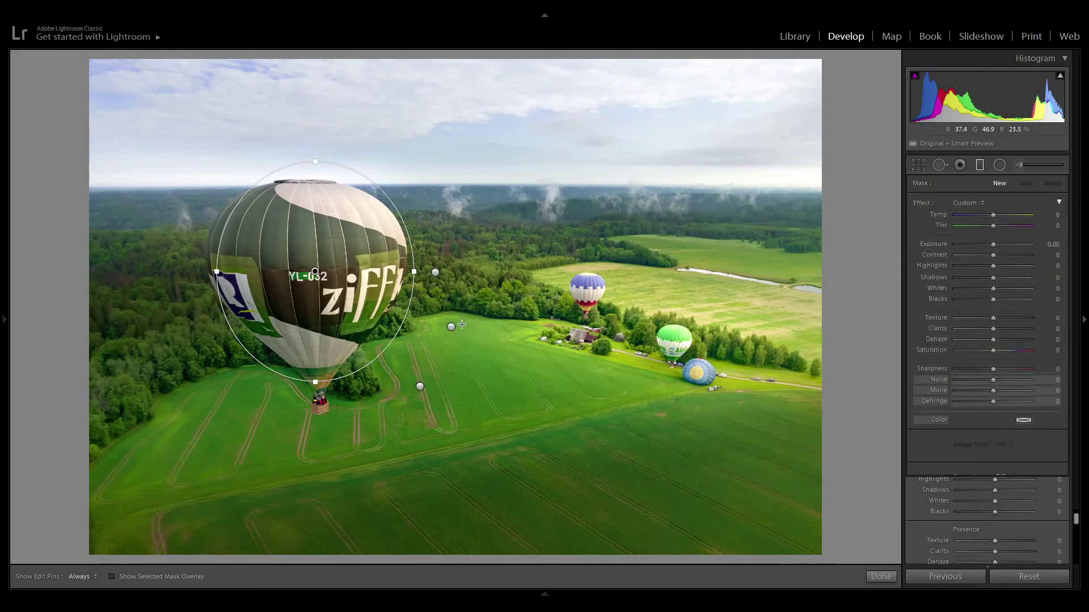
pyautogui.click(559, 219)
pyautogui.moveTo(266, 301); pyautogui.dragTo(185, 293)
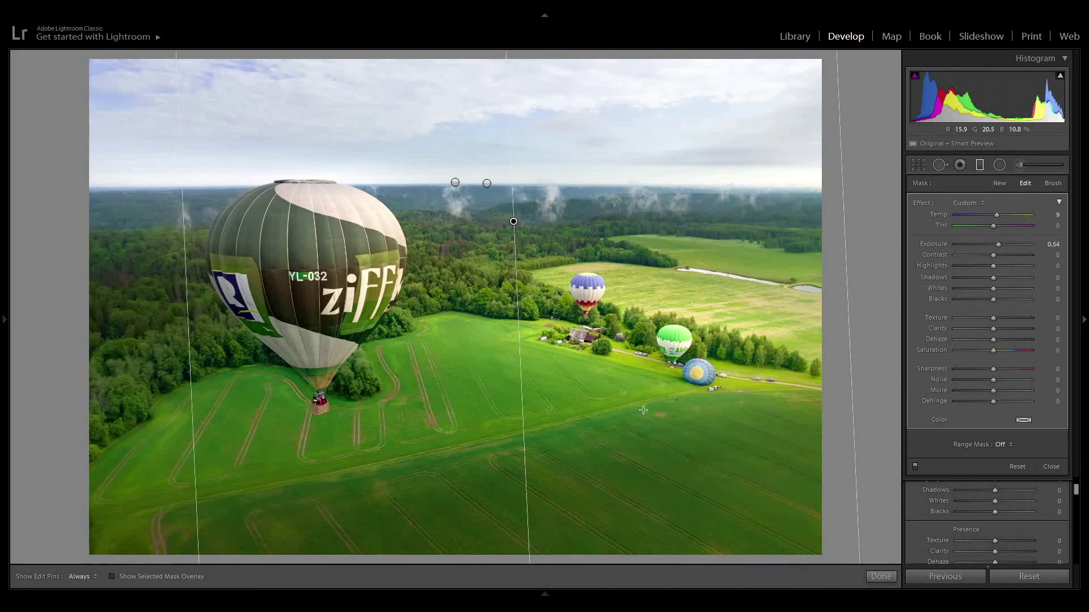
pyautogui.click(869, 577)
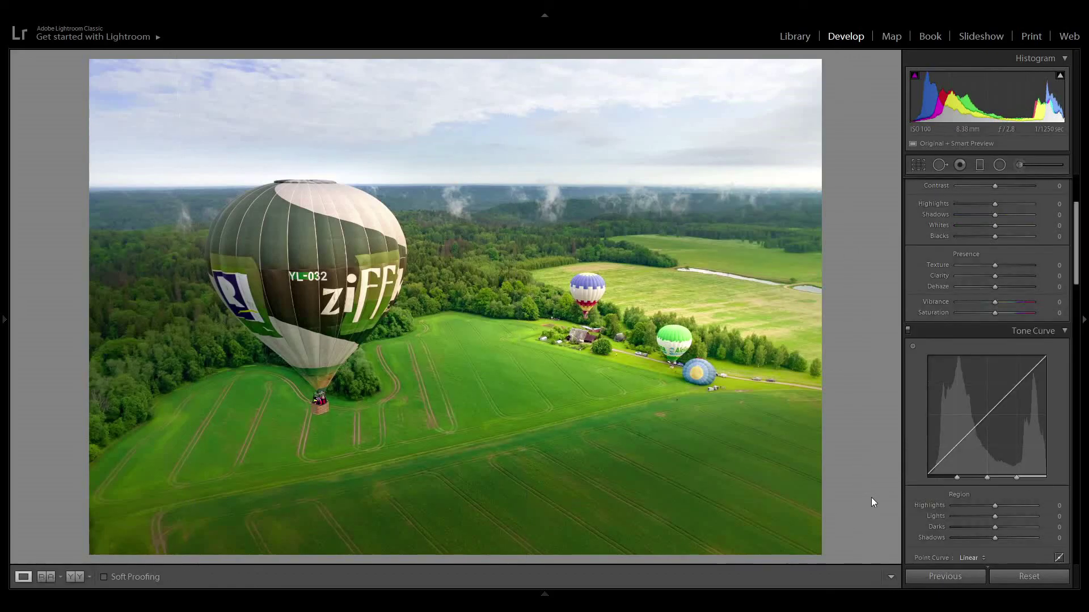
# - Compare the finished edit with the photo's before version
pyautogui.press('\\')
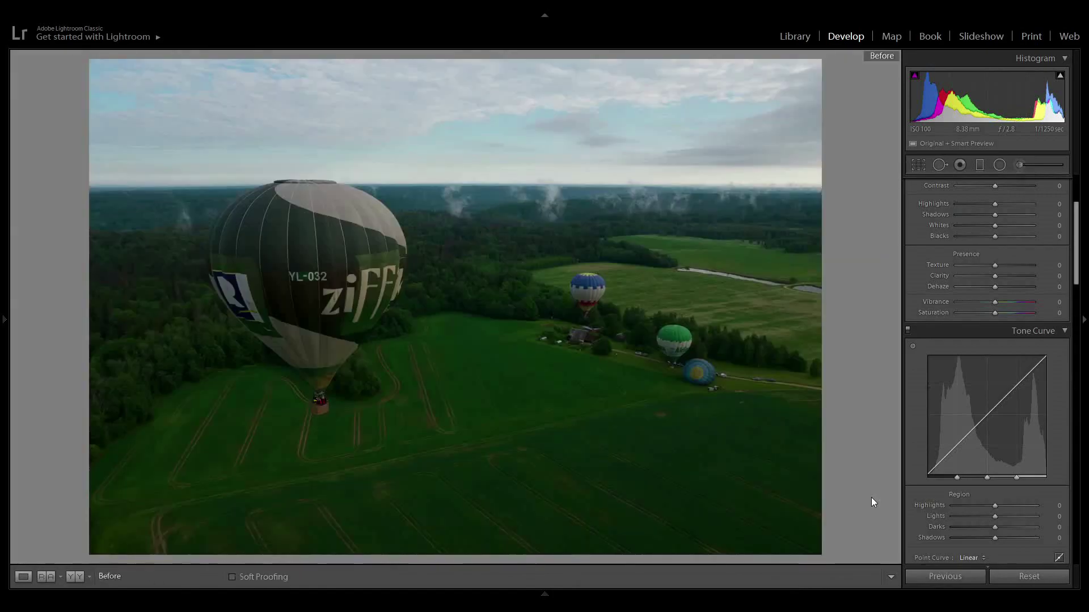
pyautogui.press('\\')
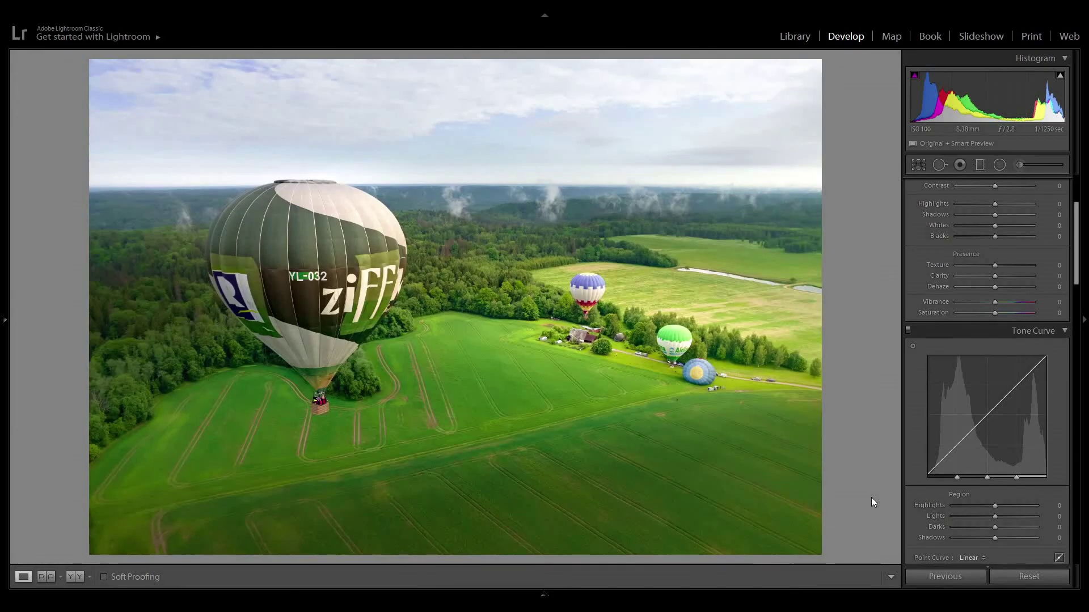
pyautogui.press('\\')
pyautogui.press('\\')
pyautogui.moveTo(3, 99)
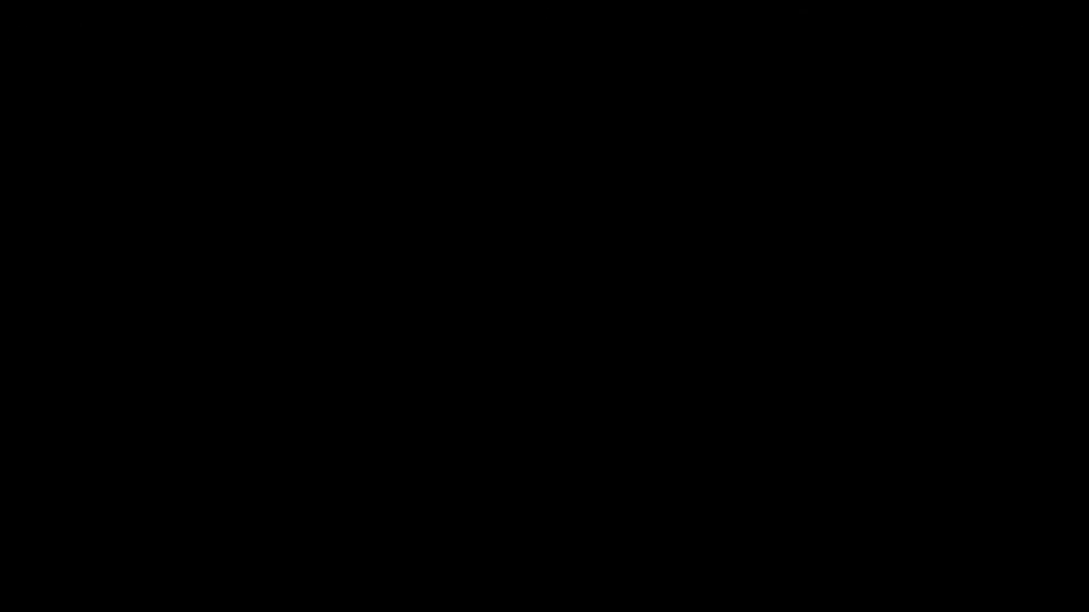
pyautogui.press('alt')
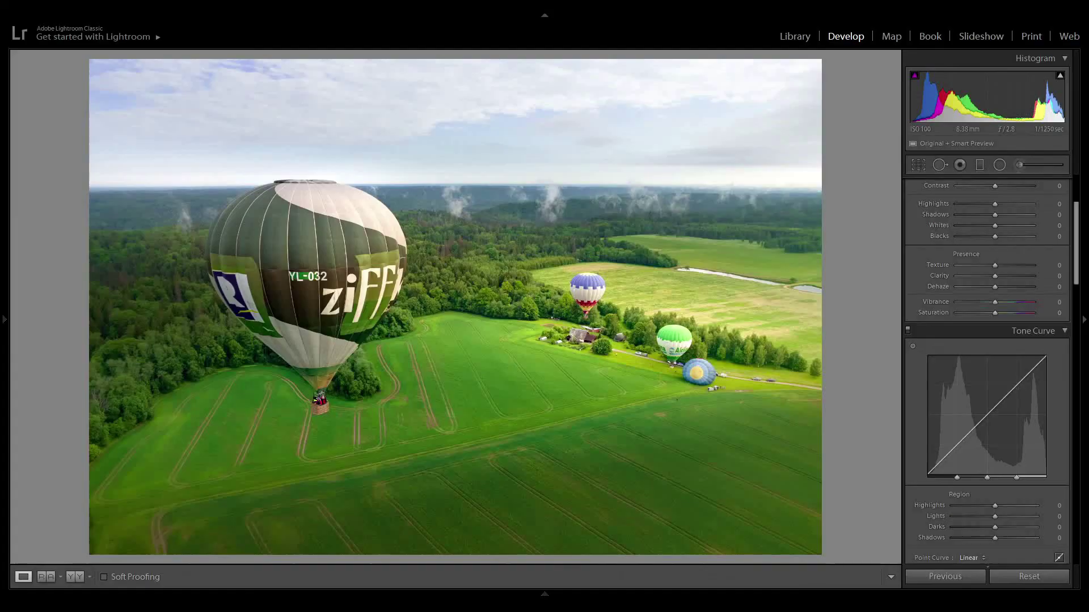